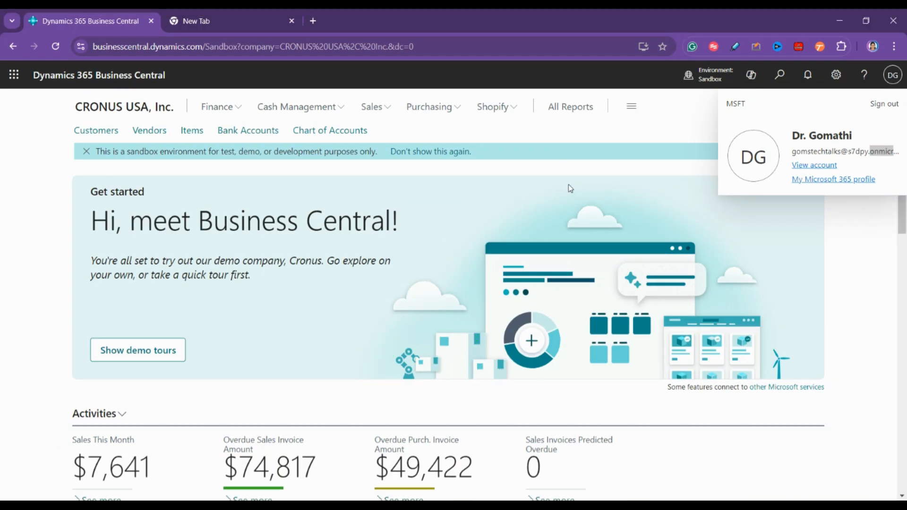
Close the account details and open the goms tech talks playlists page on YouTube in the empty browser tab
click(892, 76)
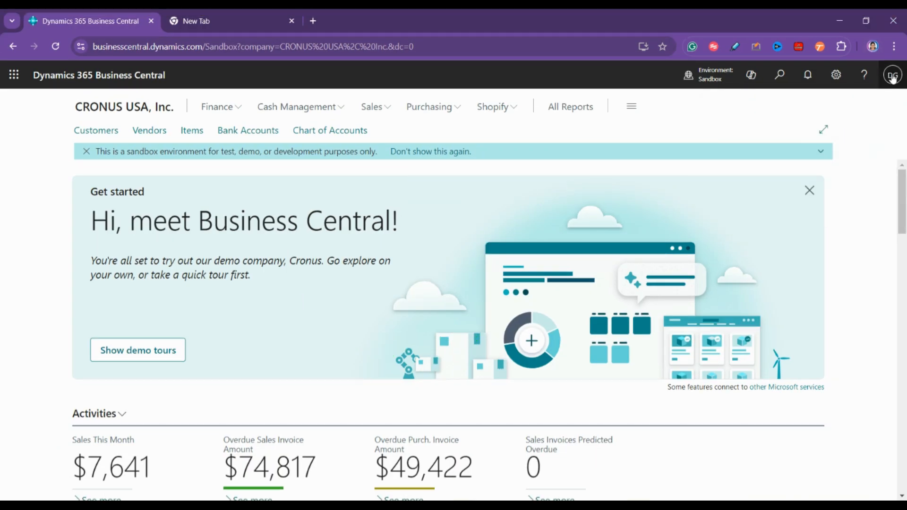
click(224, 20)
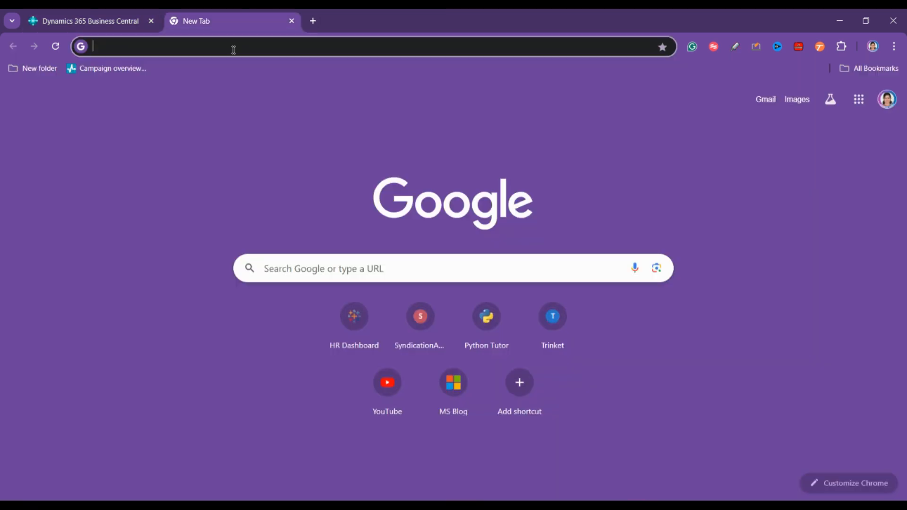
click(233, 48)
text(youtube.com)
key(Down)
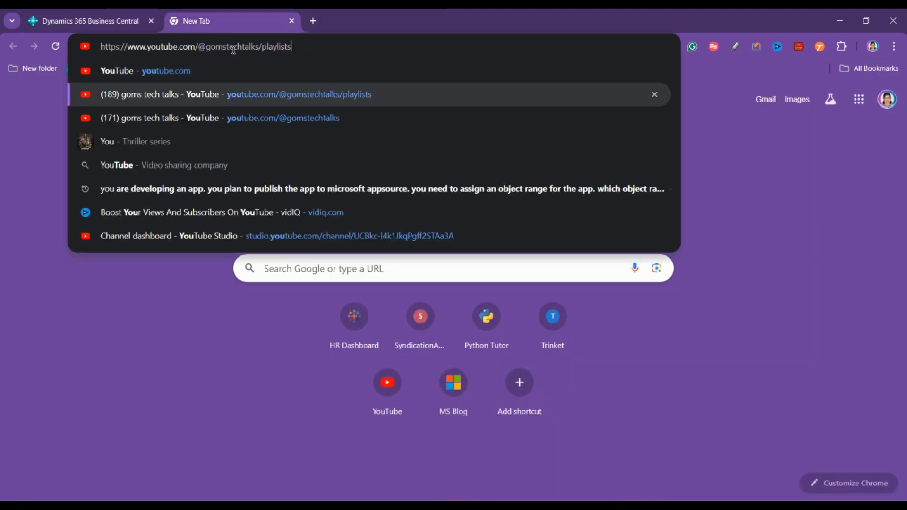
key(Return)
click(78, 9)
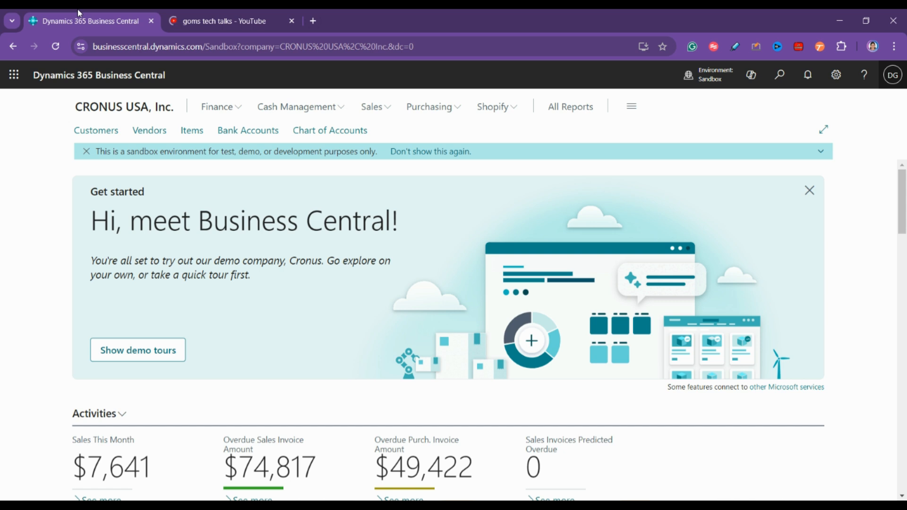
click(194, 12)
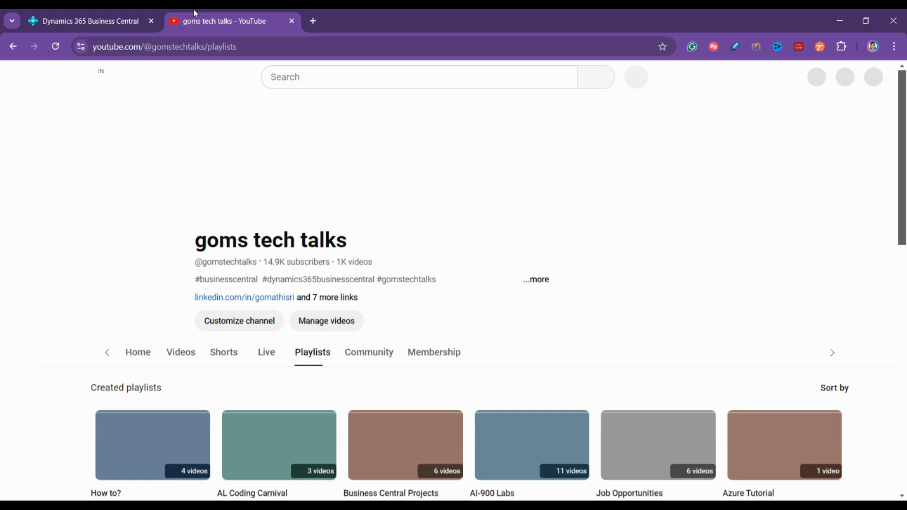
Look through the channel's created playlists for Business Central learning content
scroll(520, 242, down, 9)
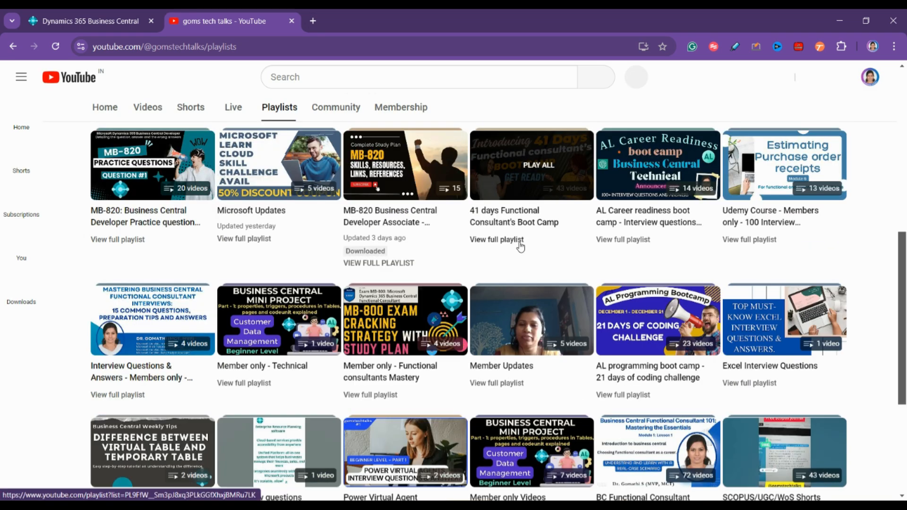
scroll(538, 276, down, 3)
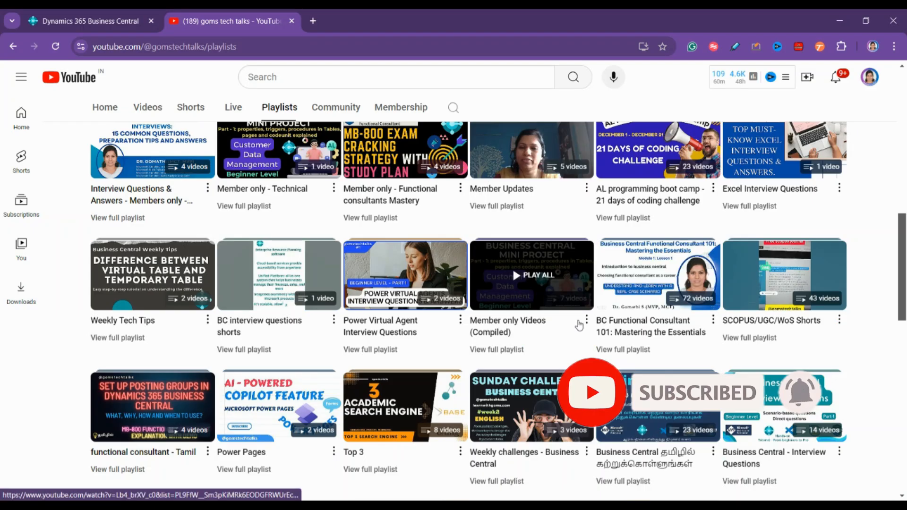
scroll(572, 354, up, 10)
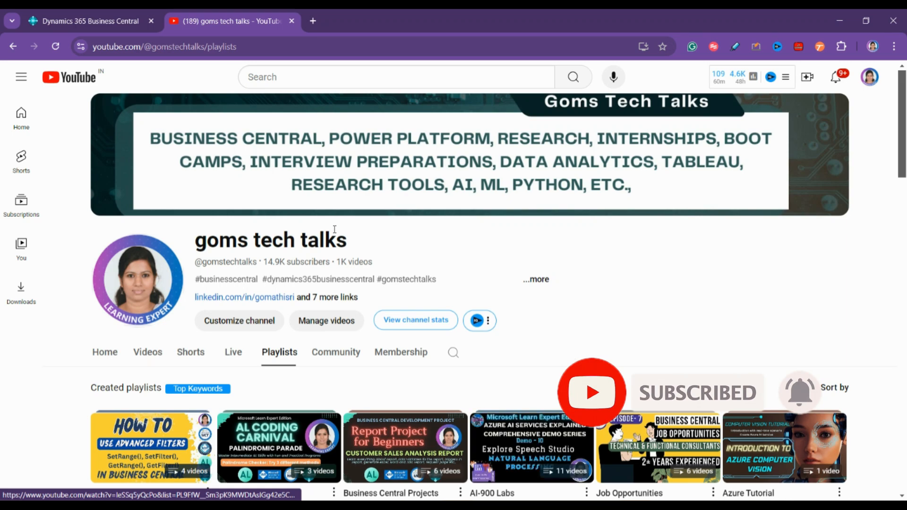
click(810, 194)
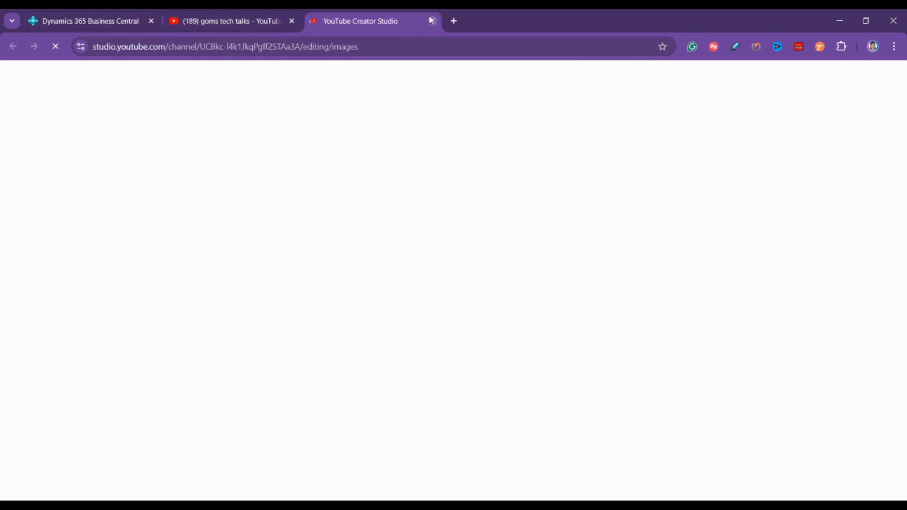
click(432, 21)
scroll(574, 282, down, 10)
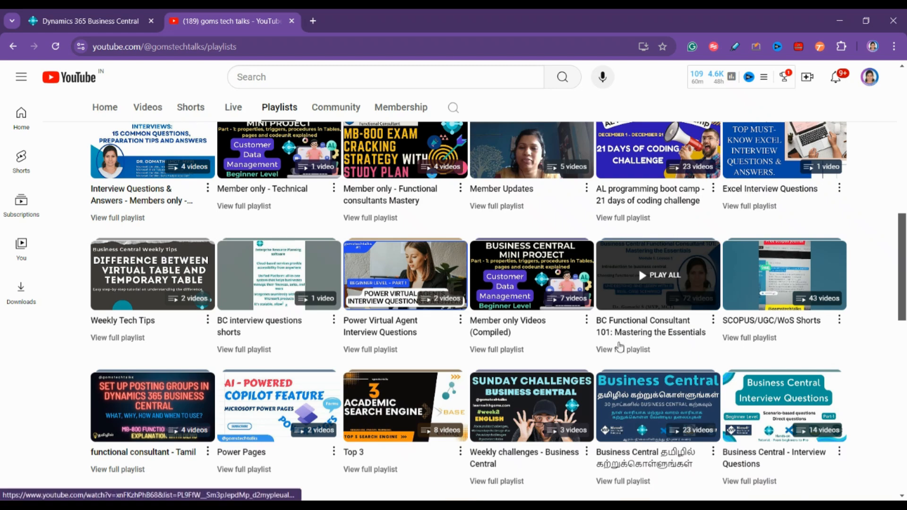
scroll(628, 373, up, 3)
scroll(627, 372, up, 2)
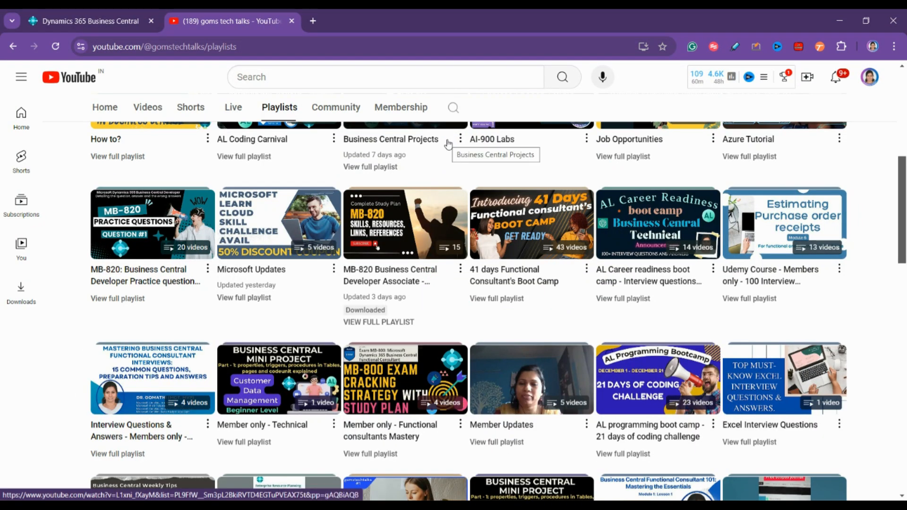
Switch back to Business Central and review the roles available in My Settings without choosing another one
click(104, 14)
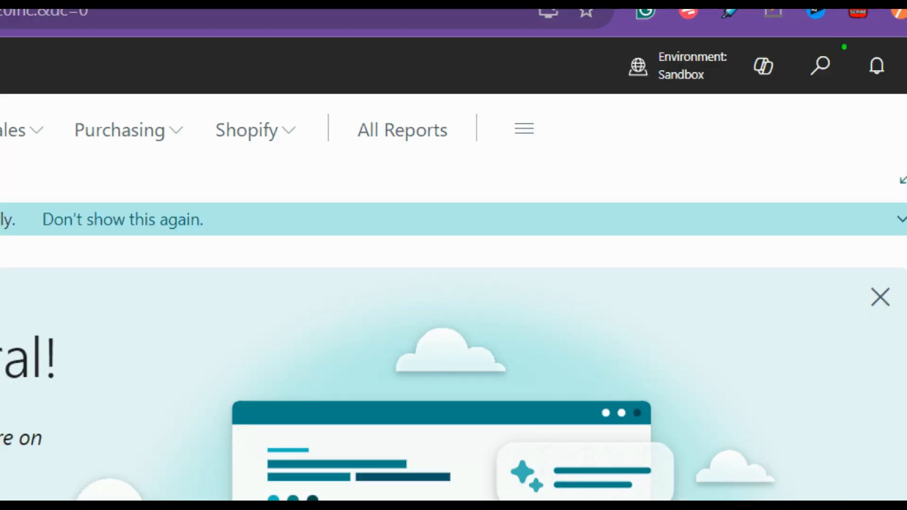
mouse_move(844, 47)
mouse_down()
mouse_move(821, 101)
mouse_move(845, 41)
mouse_up()
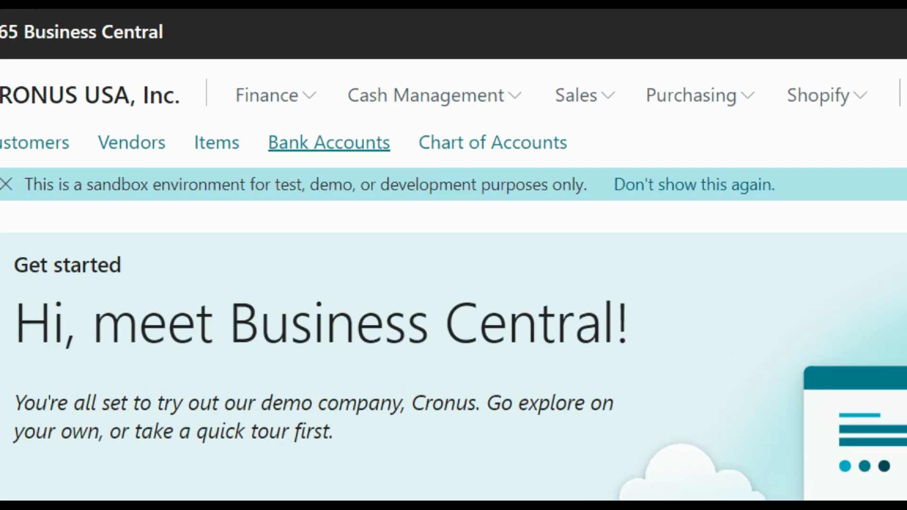
mouse_move(164, 111)
mouse_down()
mouse_move(104, 110)
mouse_move(301, 142)
mouse_move(168, 96)
mouse_move(0, 78)
mouse_up()
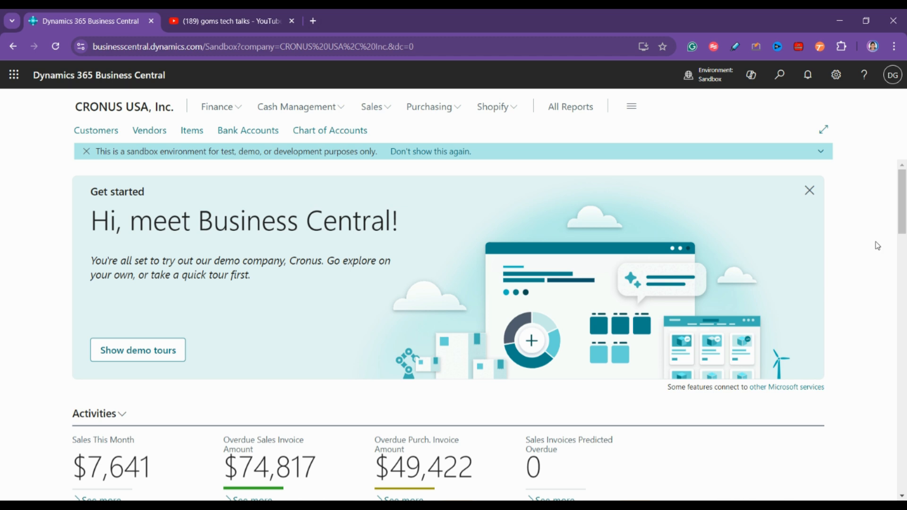
click(843, 86)
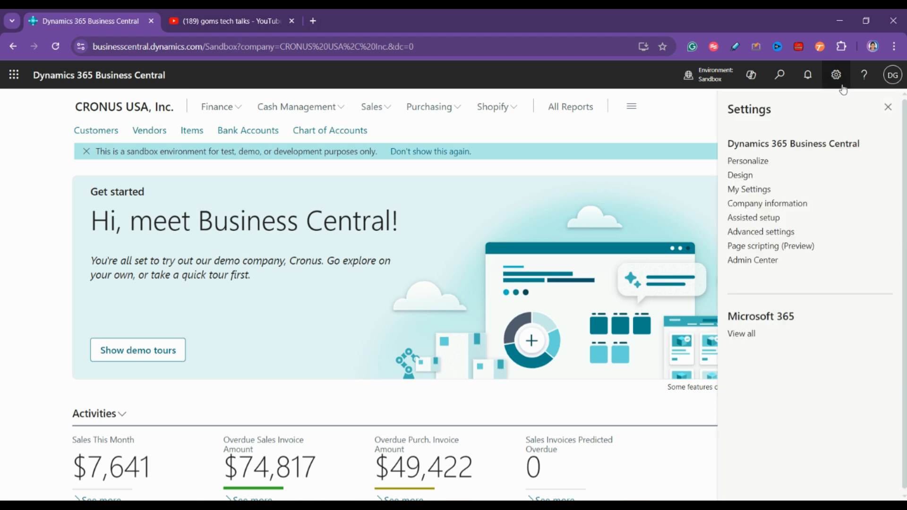
click(752, 189)
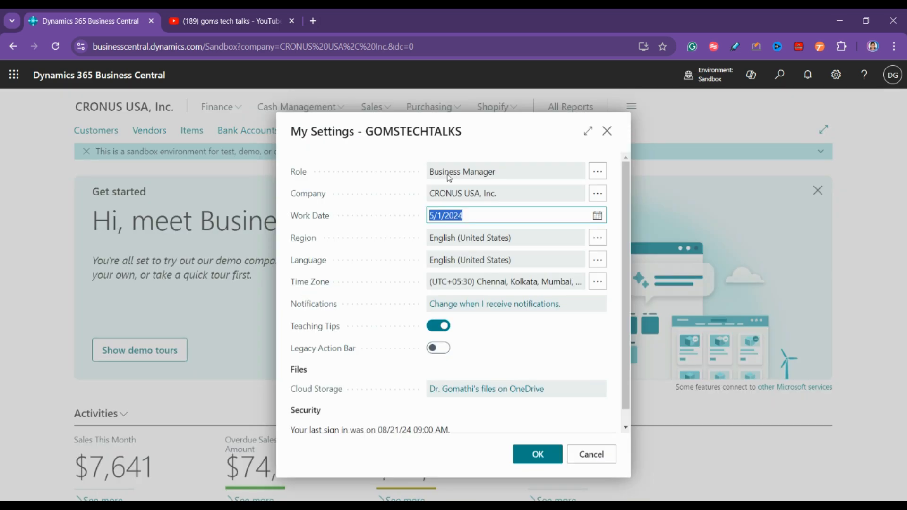
click(596, 178)
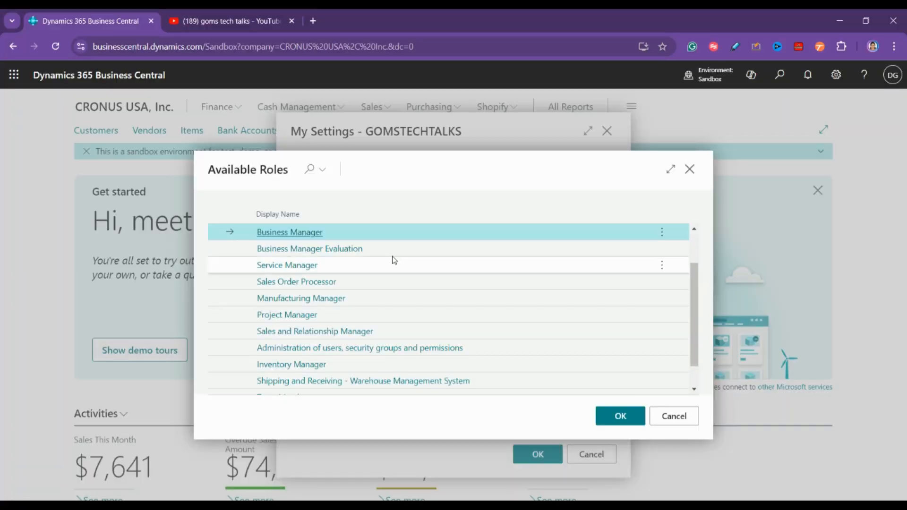
scroll(405, 243, down, 1)
scroll(406, 243, up, 3)
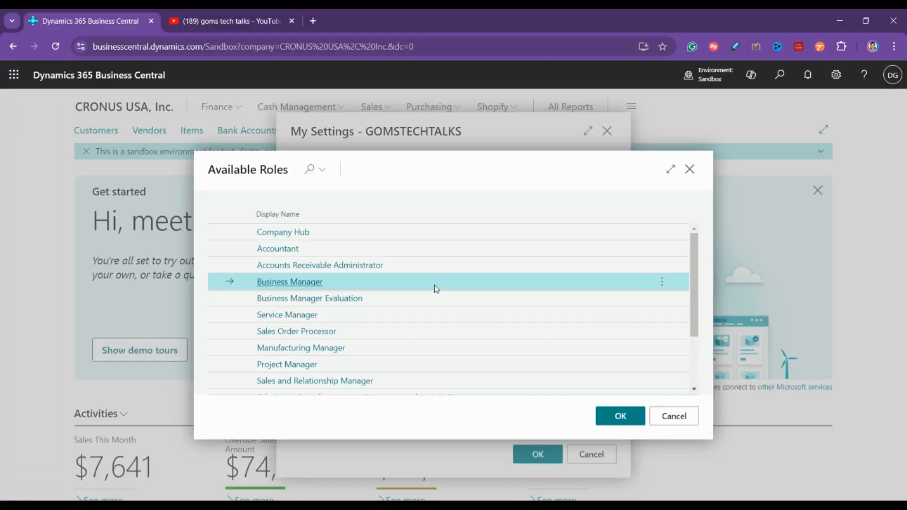
click(690, 169)
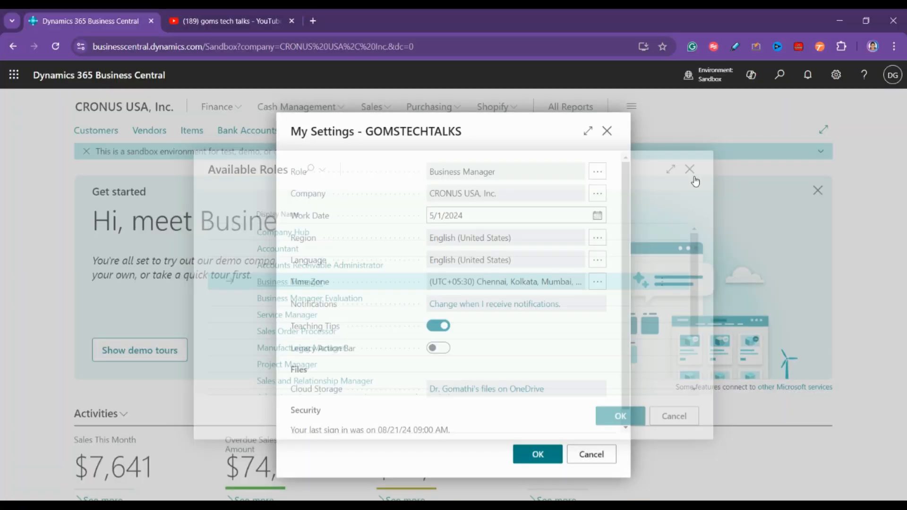
Switch to YouTube and open the full BC Functional Consultant 101: Mastering the Essentials playlist
click(226, 21)
scroll(764, 371, down, 4)
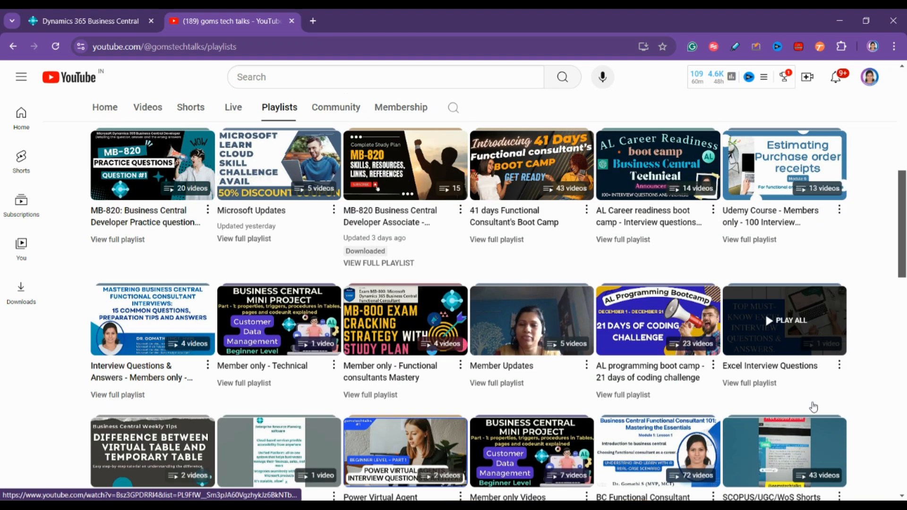
click(644, 411)
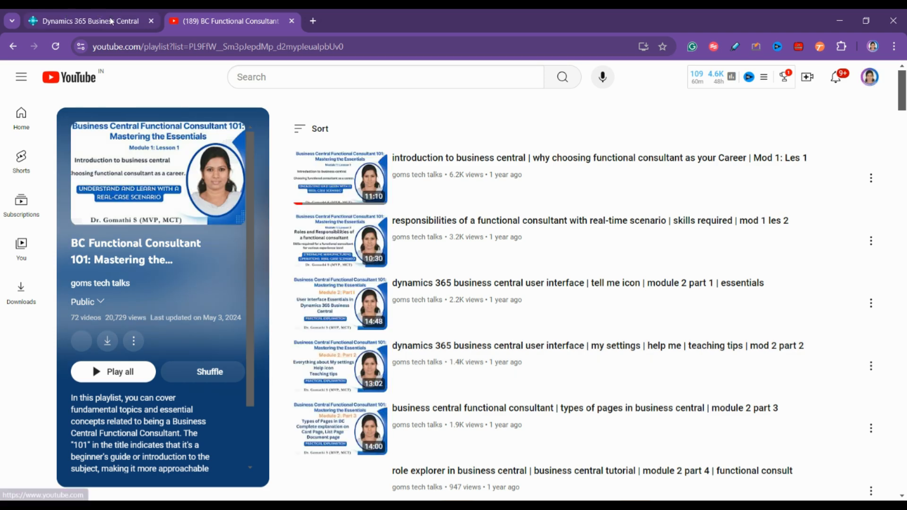
Back in Business Central, dismiss My Settings without changes and open the Customers list
click(111, 22)
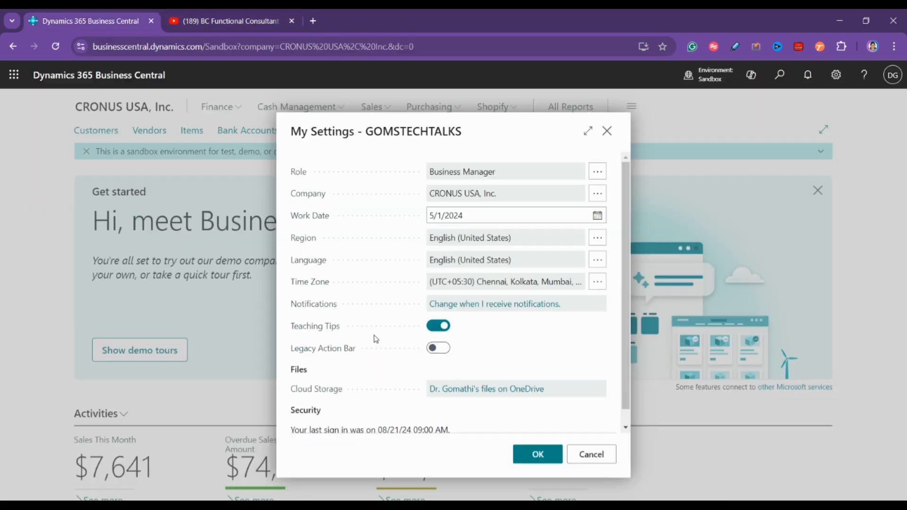
click(609, 461)
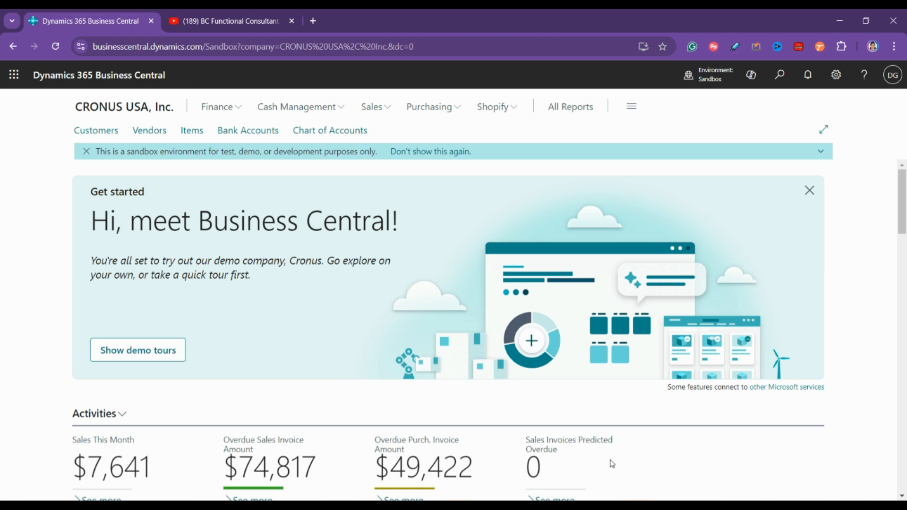
click(104, 134)
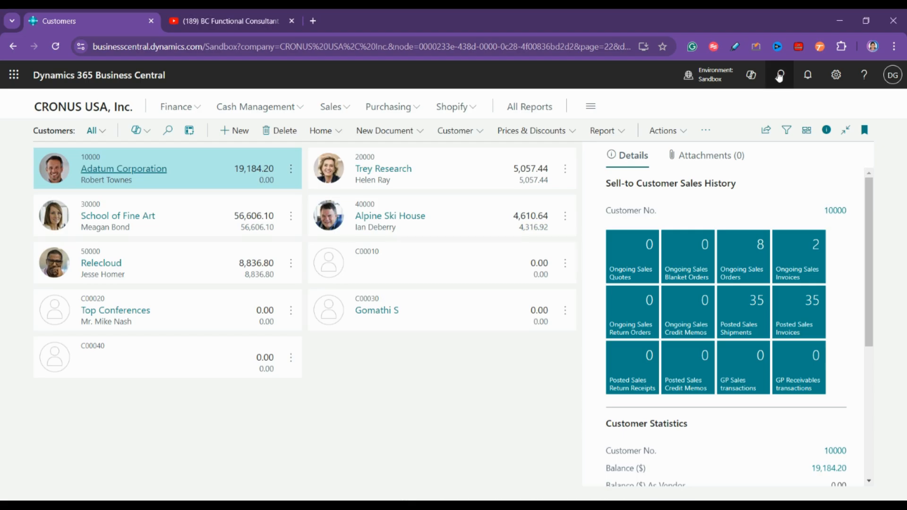
Search Business Central for "customer" to view the matching pages and reports, and close the search
click(771, 80)
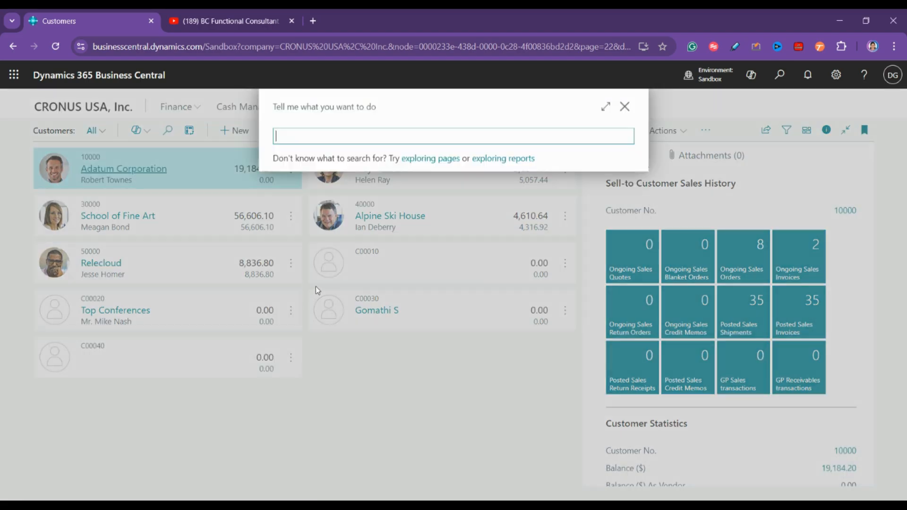
text(customer)
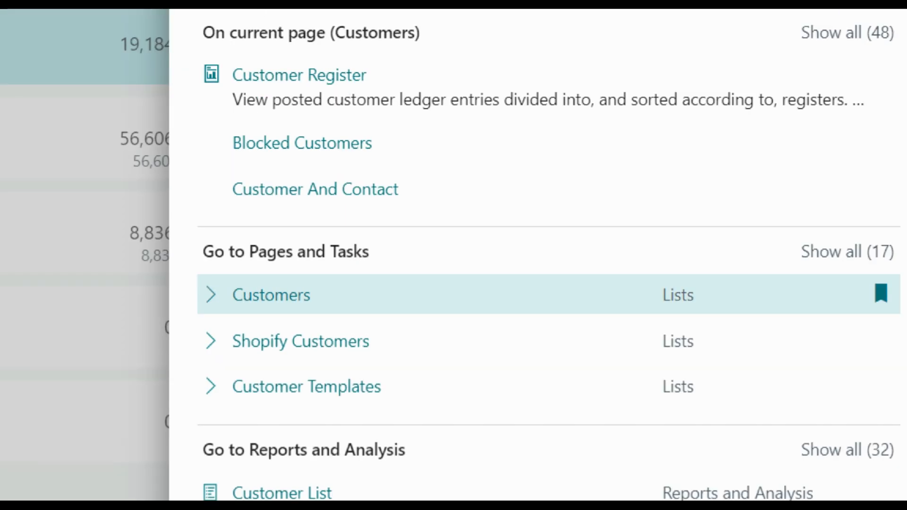
mouse_move(349, 275)
mouse_down()
mouse_move(199, 277)
mouse_move(581, 340)
mouse_move(774, 294)
mouse_move(279, 268)
mouse_up()
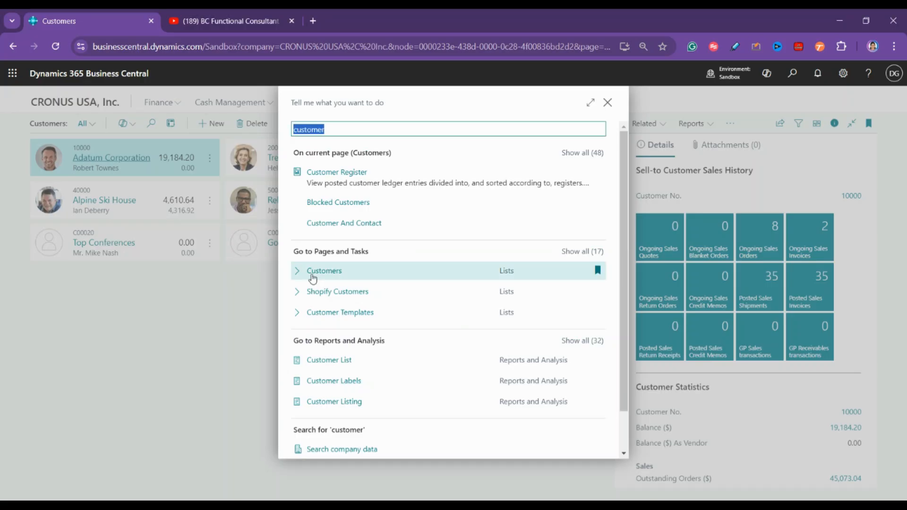
key(BackSpace)
key(Escape)
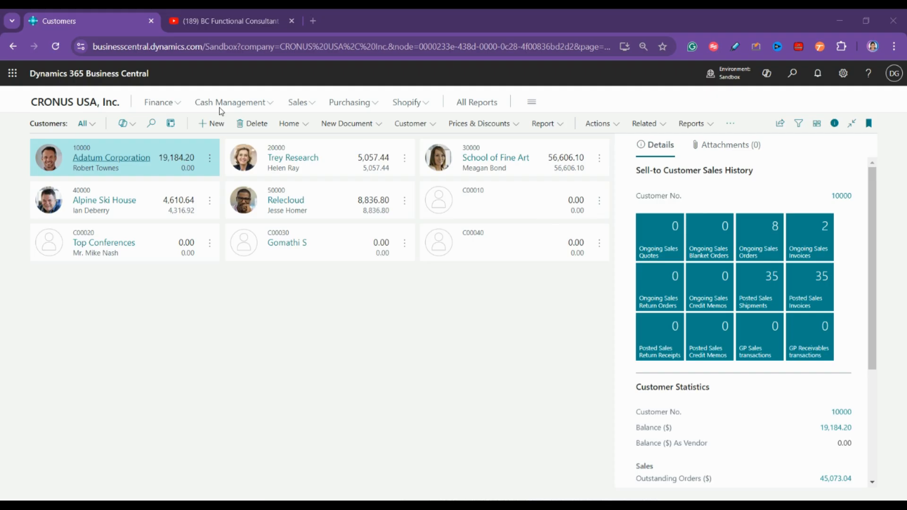
Start a new customer from the Customers list and review the offered customer templates
click(219, 124)
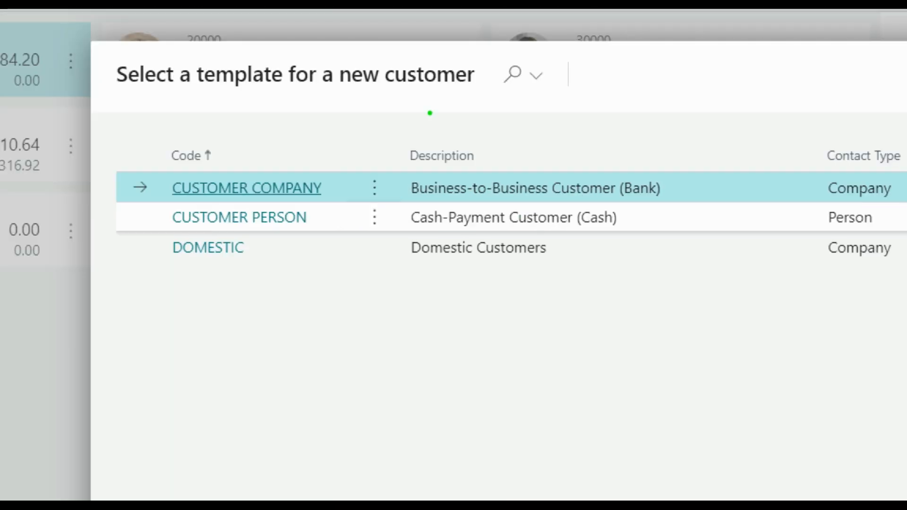
mouse_move(430, 113)
mouse_down()
mouse_move(173, 259)
mouse_move(902, 104)
mouse_move(76, 72)
mouse_up()
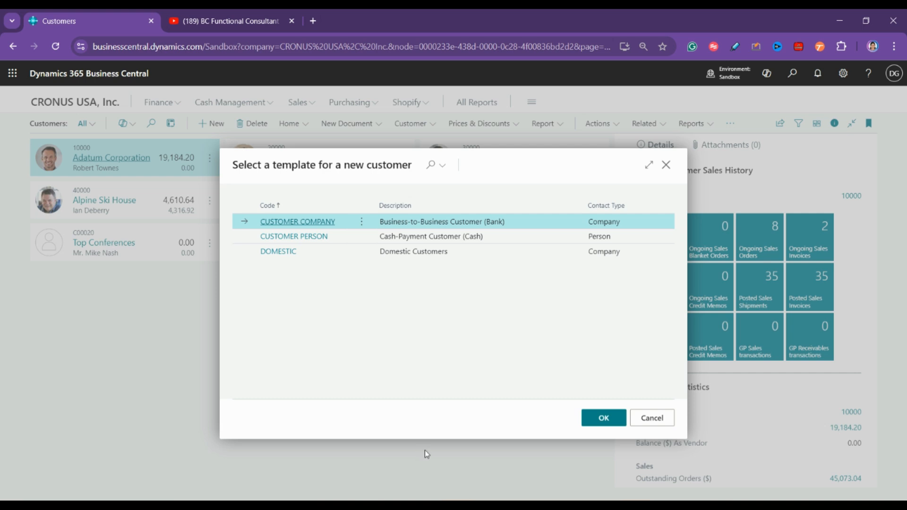
Switch to YouTube and go back from the open playlist to browse the channel's playlists
click(222, 21)
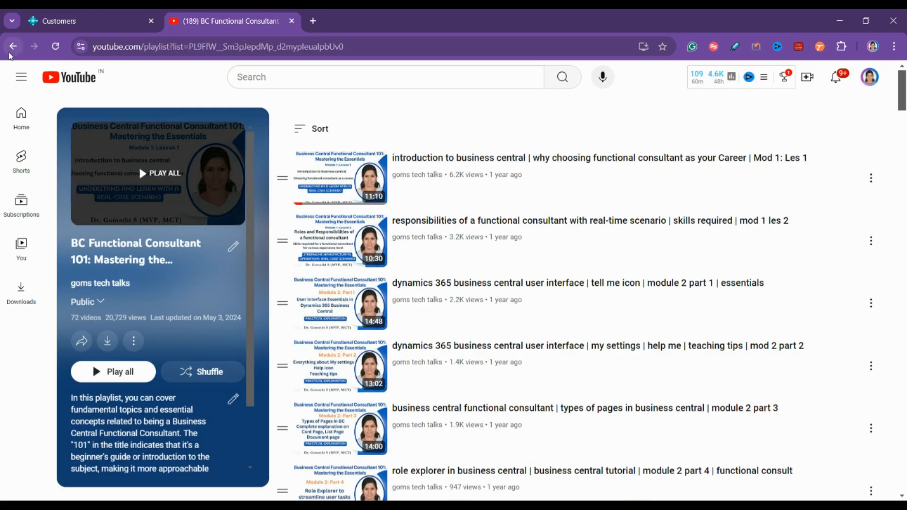
click(12, 49)
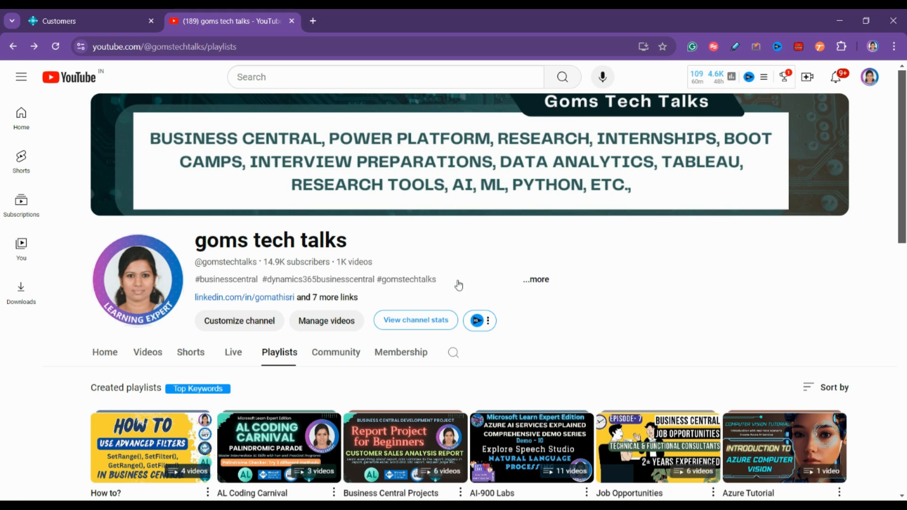
scroll(457, 283, down, 4)
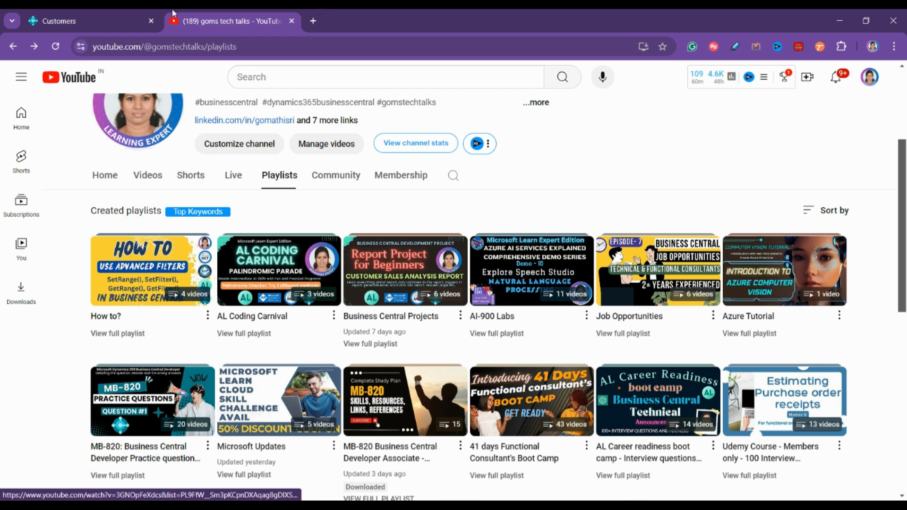
Return to Business Central and create the new customer from the DOMESTIC template
click(74, 15)
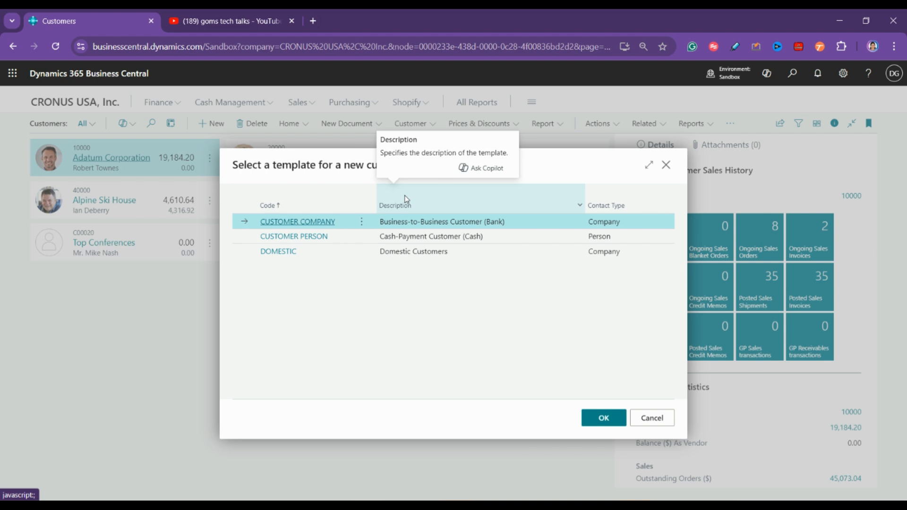
click(285, 254)
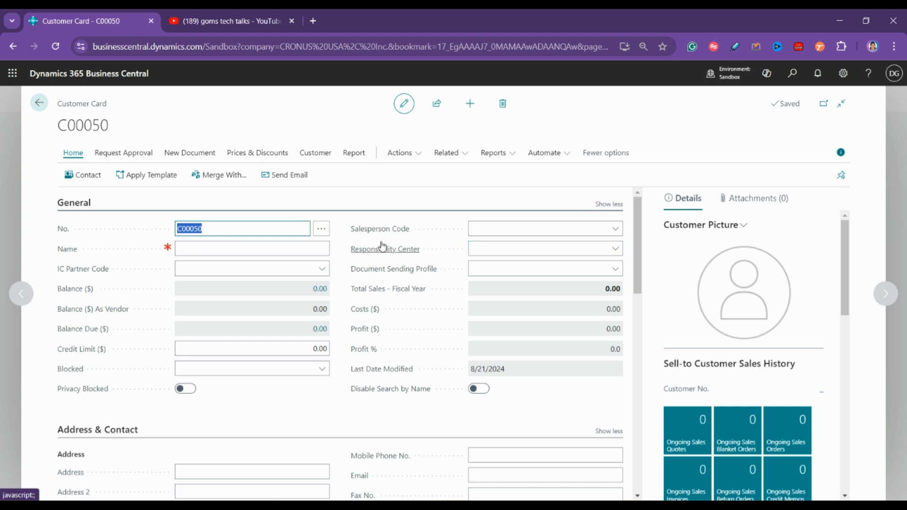
Set the new customer's name to Contoso Ltd in the General section
click(267, 231)
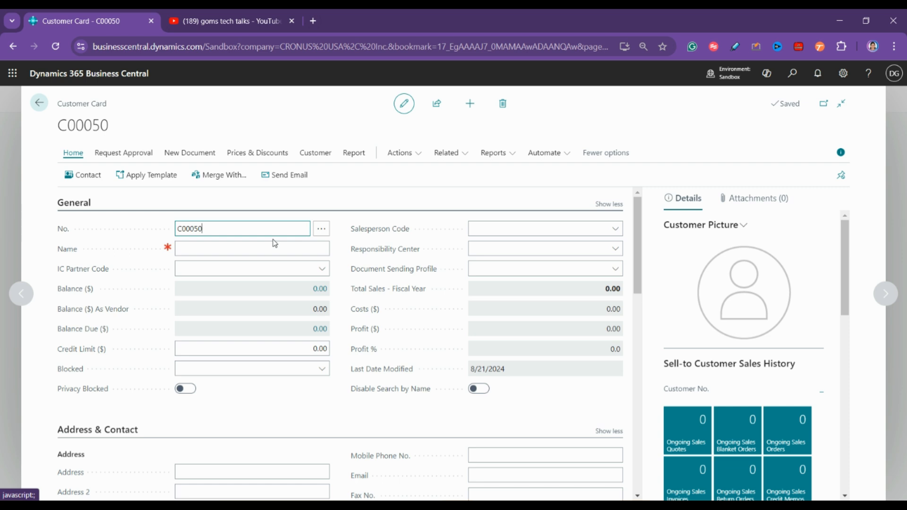
click(274, 246)
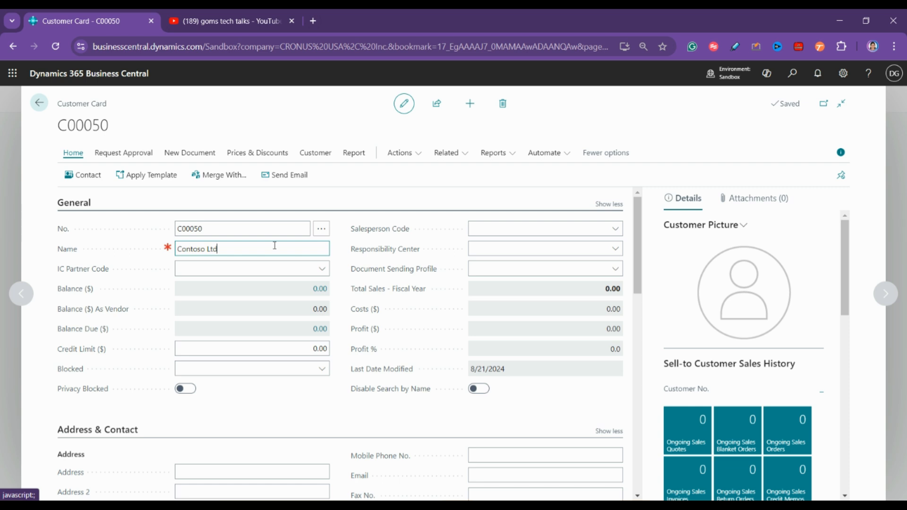
key(Tab)
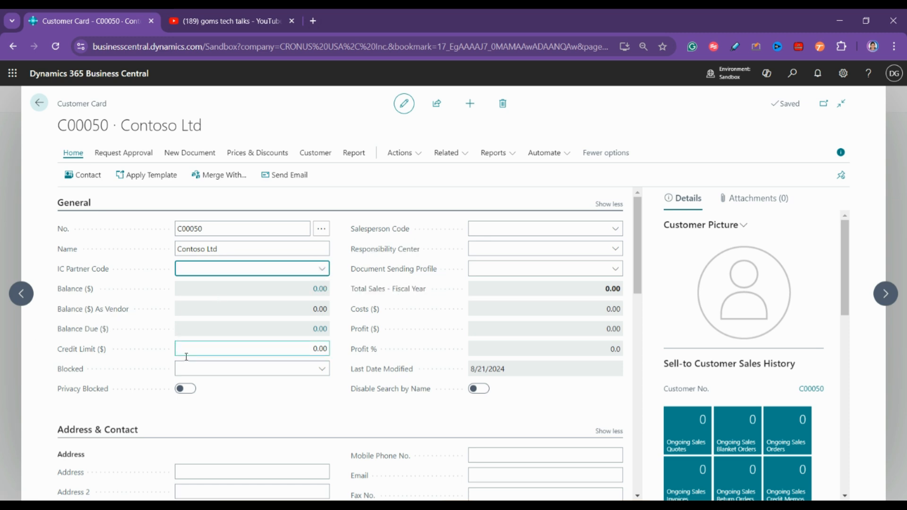
Try to look up an IC Partner Code for Contoso Ltd and decline setting up intercompany information
click(330, 269)
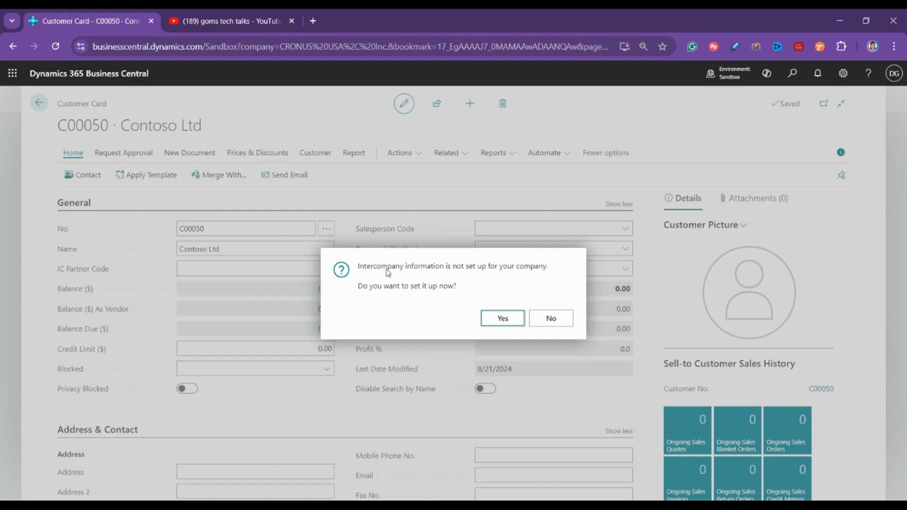
click(540, 321)
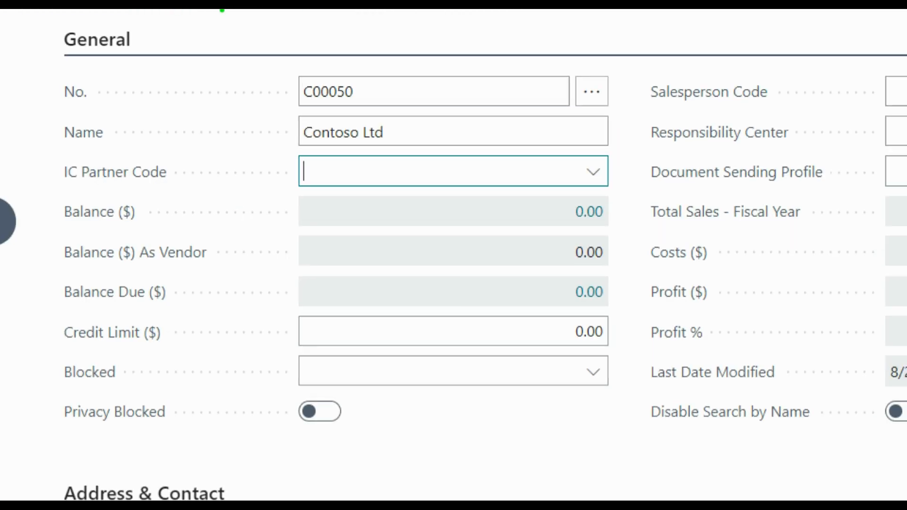
mouse_move(213, 31)
mouse_down()
mouse_move(158, 30)
mouse_move(12, 174)
mouse_move(281, 475)
mouse_move(904, 358)
mouse_move(857, 71)
mouse_move(503, 70)
mouse_up()
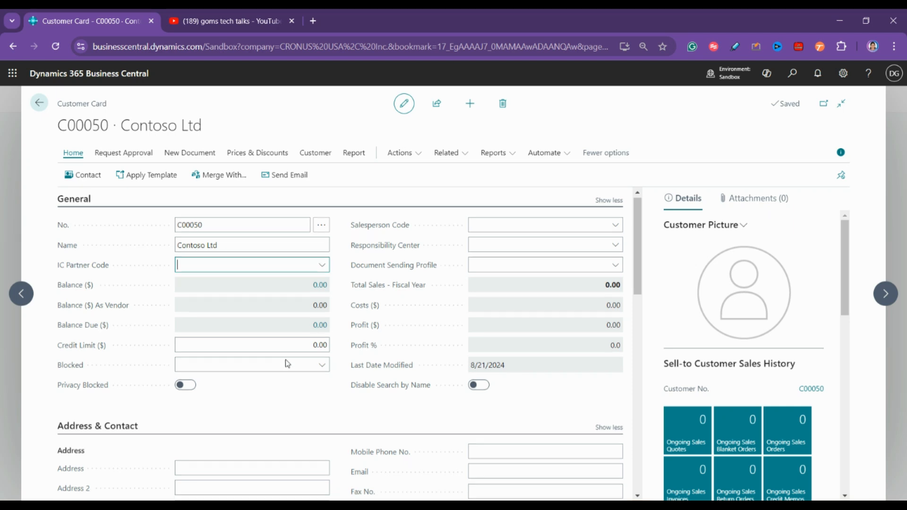
Enter the customer's full postal address on the first address line under Address & Contact
scroll(289, 363, down, 5)
scroll(111, 283, up, 1)
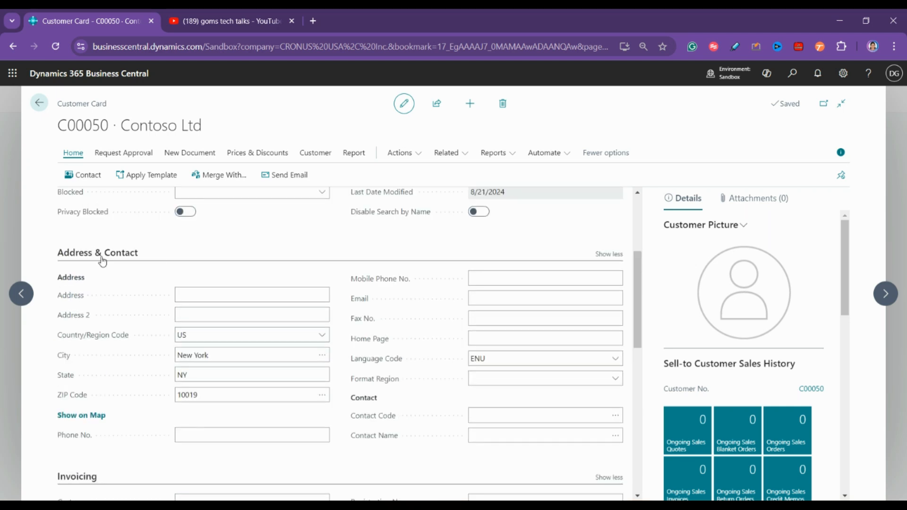
click(205, 295)
text(1)
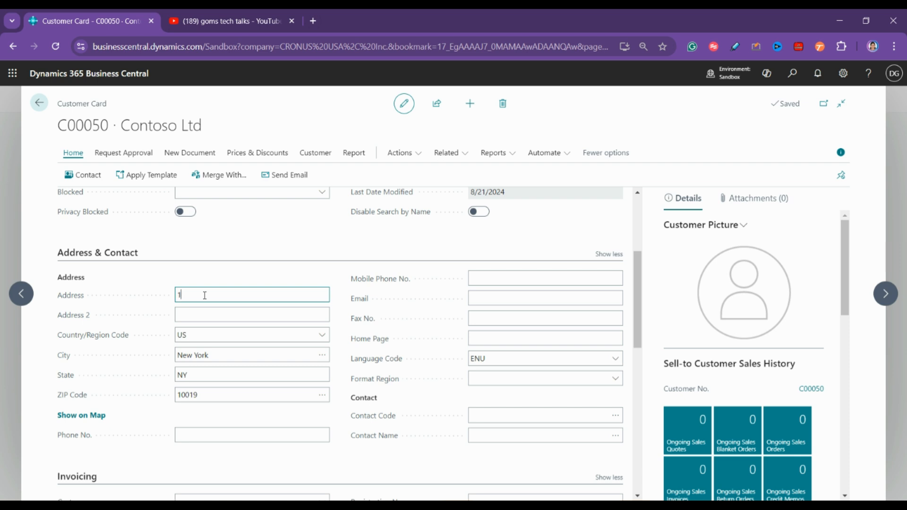
text(23 Main St, Seattle, WA 98101)
click(186, 309)
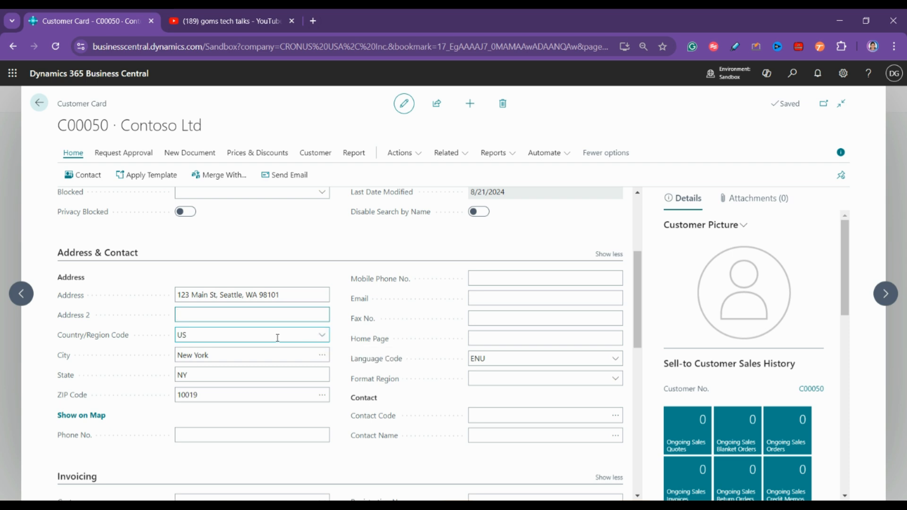
Set the customer's state to WA and replace the ZIP code with the one from the entered address
click(322, 374)
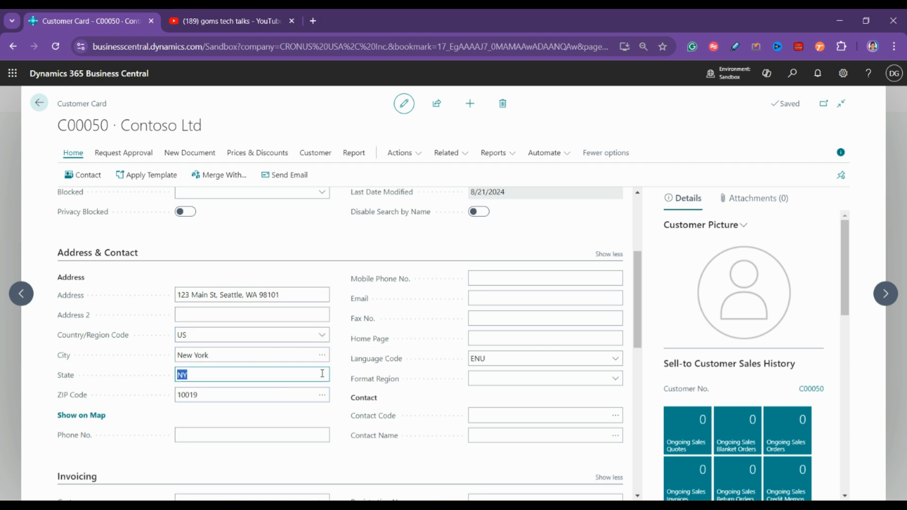
text(WA)
click(214, 395)
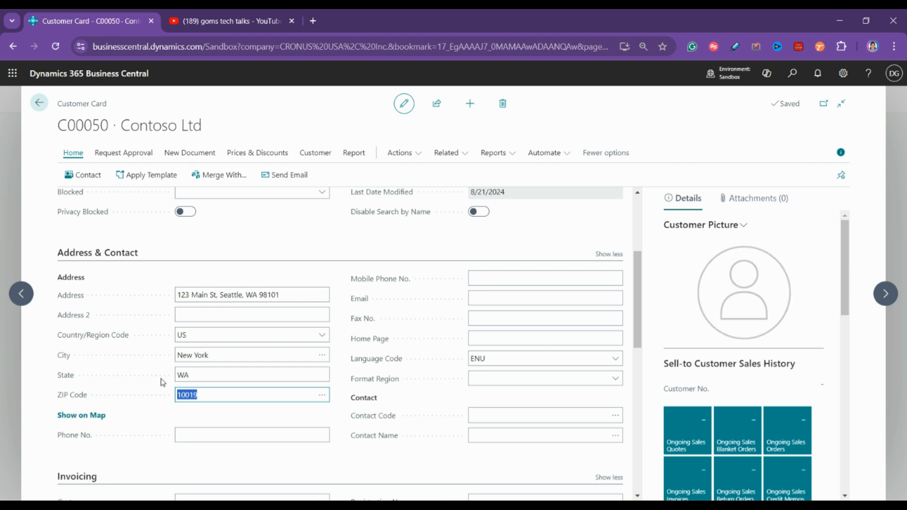
text(98)
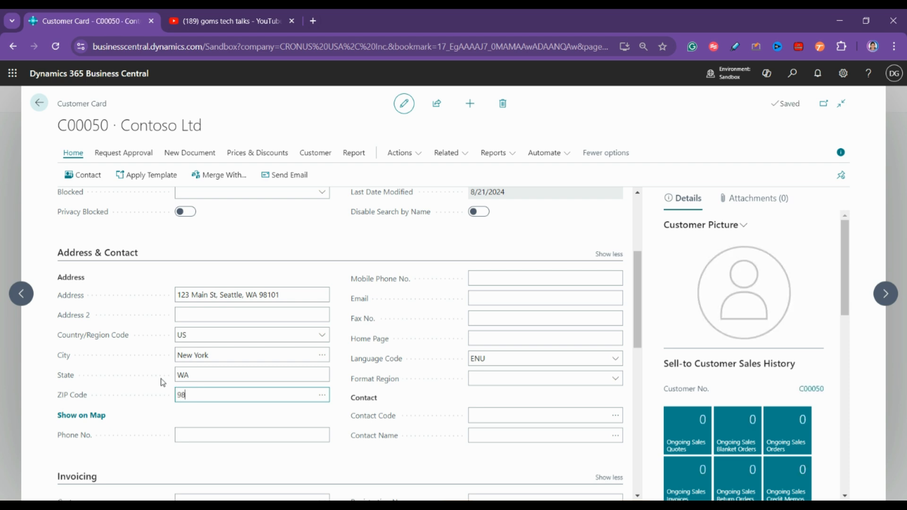
text(101)
Remove the state and ZIP code from the end of the customer's first address line, keeping the street and city
click(264, 295)
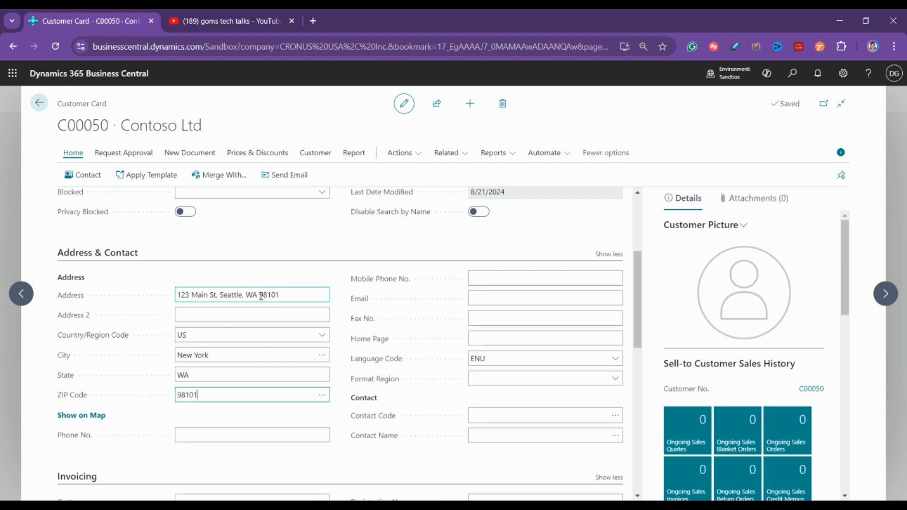
click(305, 300)
key(BackSpace)
key(BackSpace)
key(BackSpace)
key(BackSpace)
key(BackSpace)
key(BackSpace)
key(BackSpace)
key(BackSpace)
key(BackSpace)
key(BackSpace)
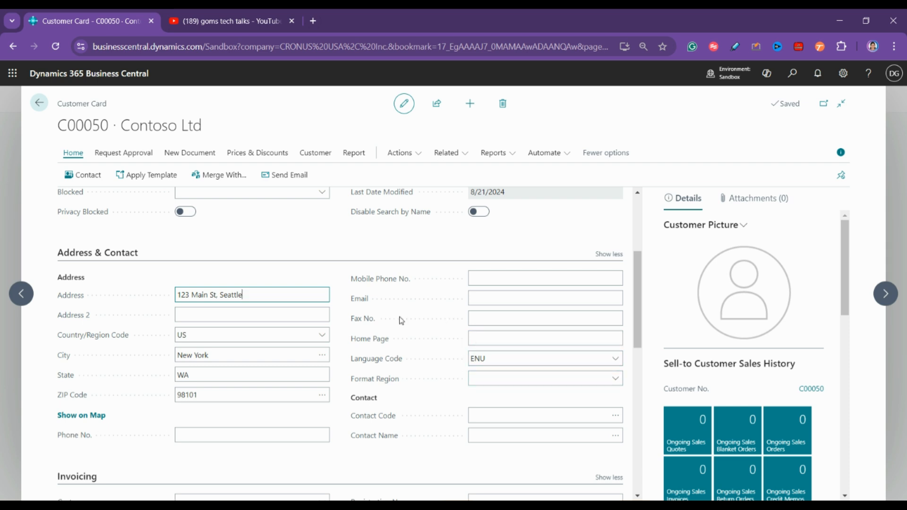
Assign the existing Contoso Ltd contact as the customer's Contact Code
click(542, 414)
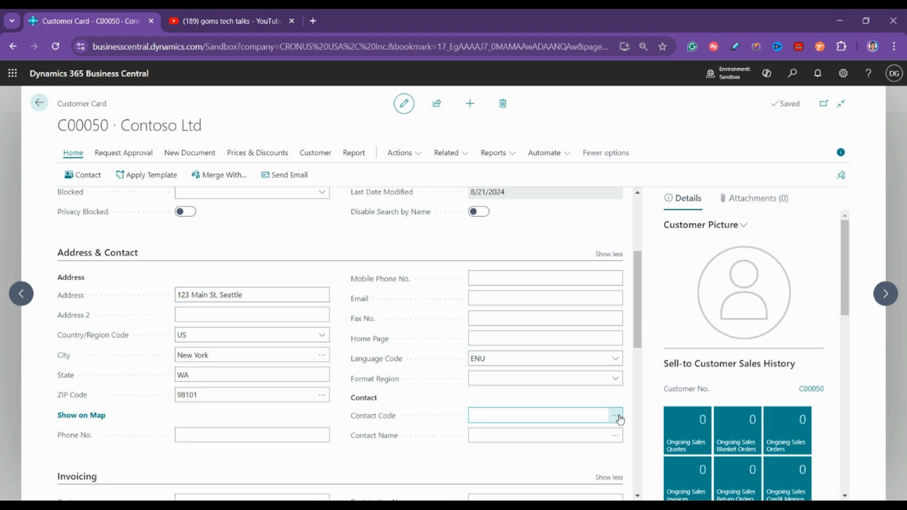
click(615, 415)
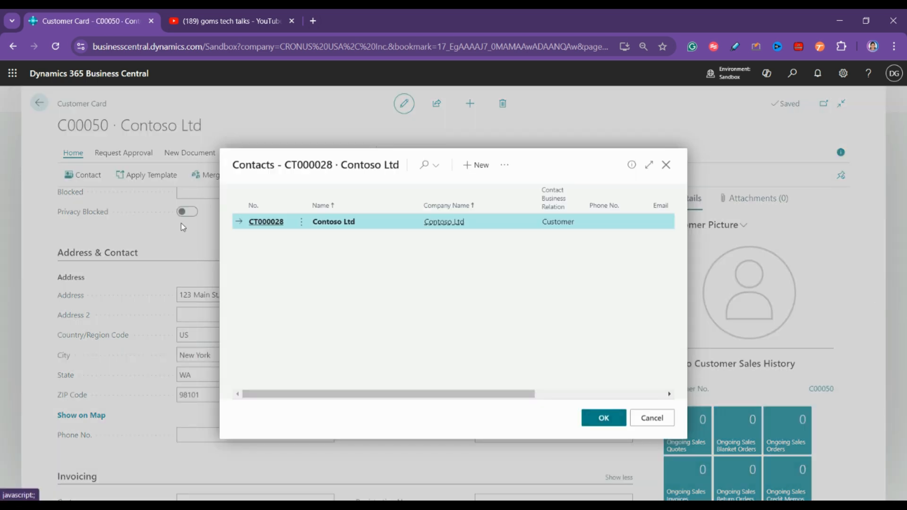
click(268, 223)
click(616, 438)
click(599, 418)
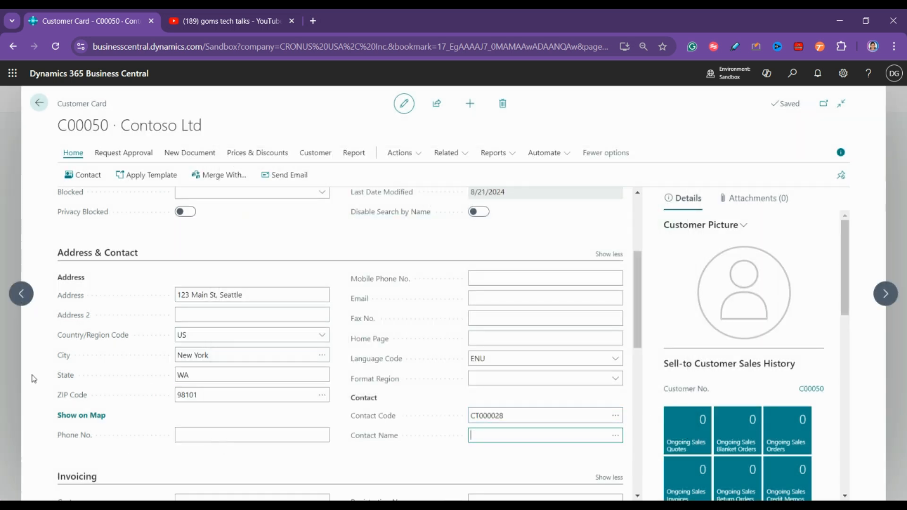
Fill in the customer's email address under Address & Contact and save it
click(477, 299)
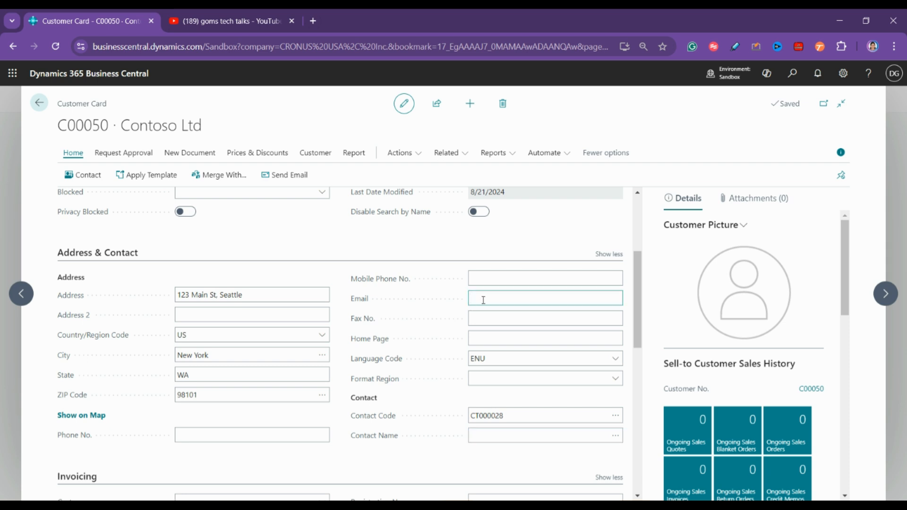
text(john.doe@contoso.com)
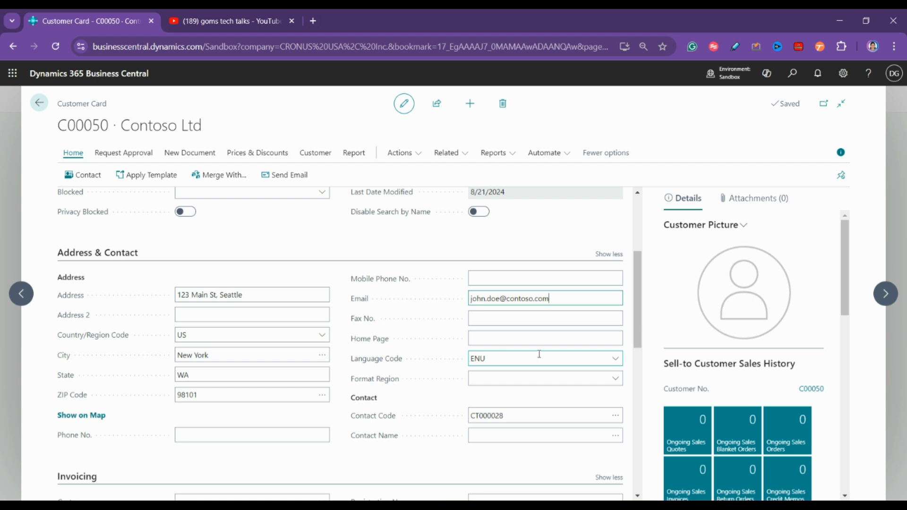
click(509, 250)
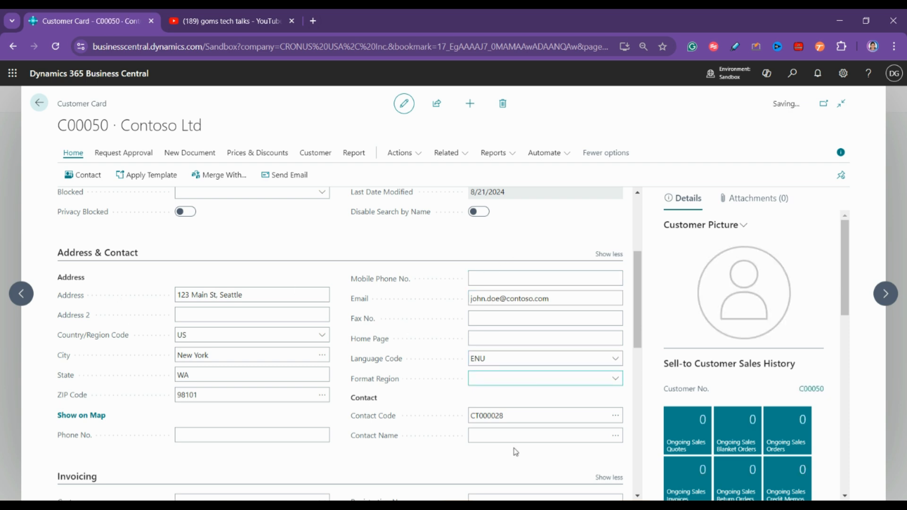
Review the General, Invoicing, Payments and Shipping sections of the Contoso Ltd customer card
scroll(364, 318, up, 4)
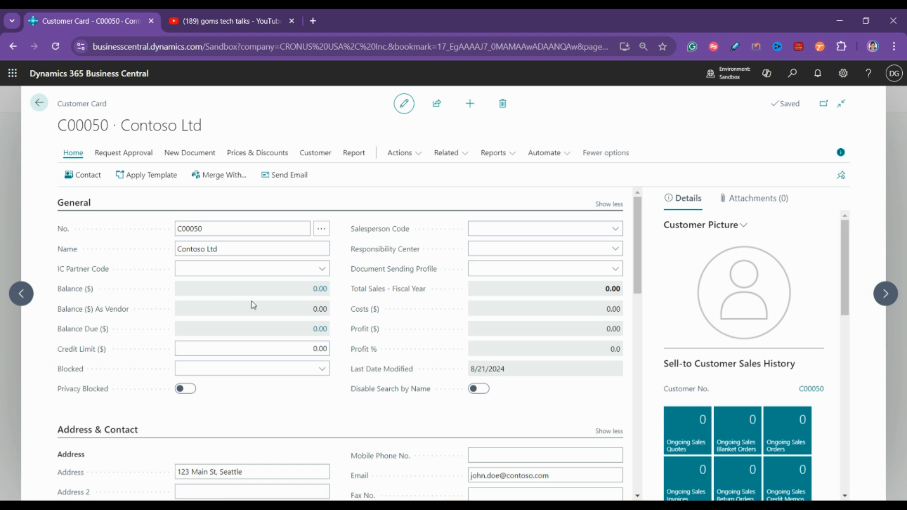
scroll(531, 355, down, 1)
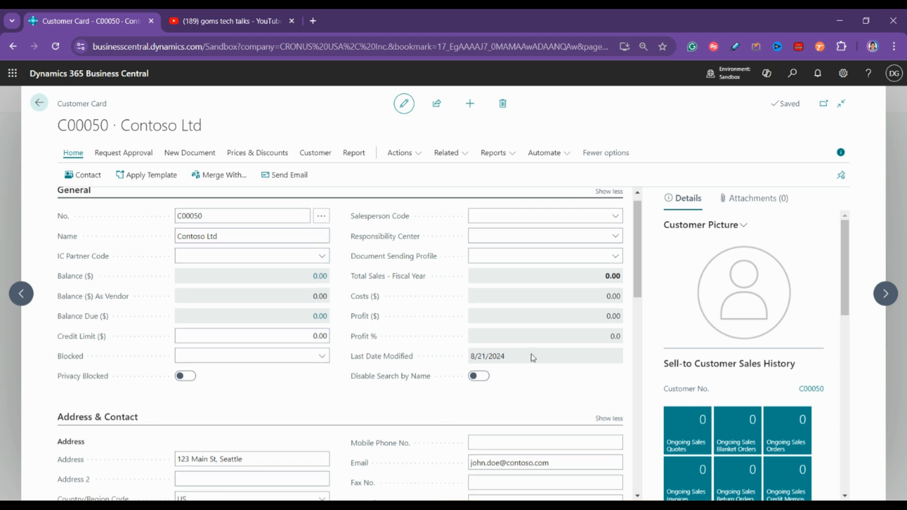
scroll(532, 357, down, 8)
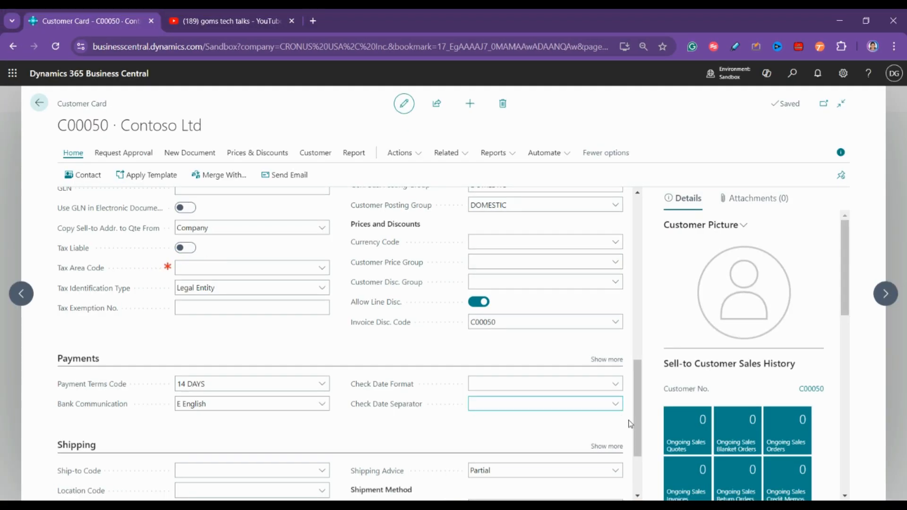
scroll(284, 356, down, 3)
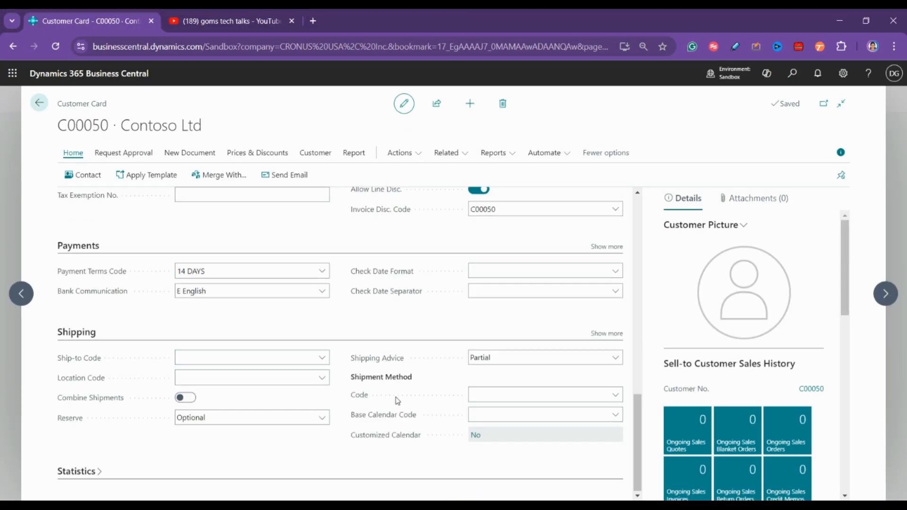
scroll(398, 400, up, 1)
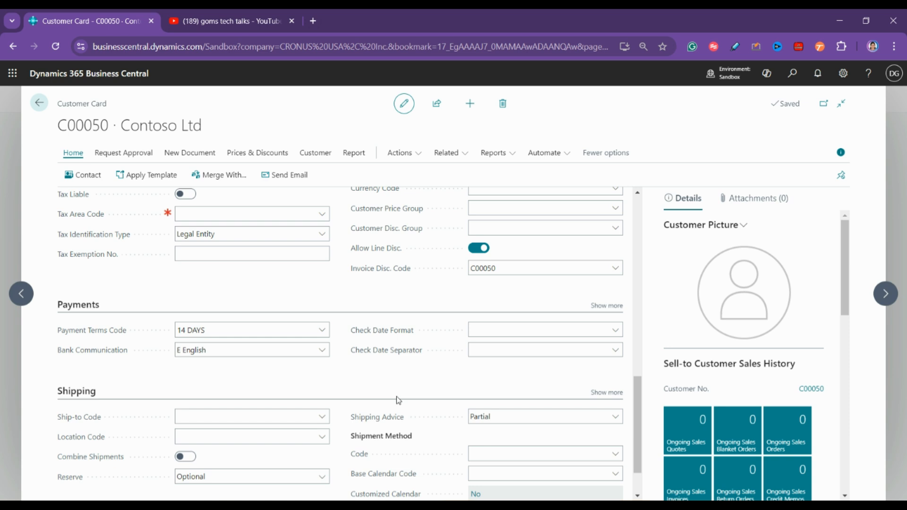
scroll(397, 399, up, 4)
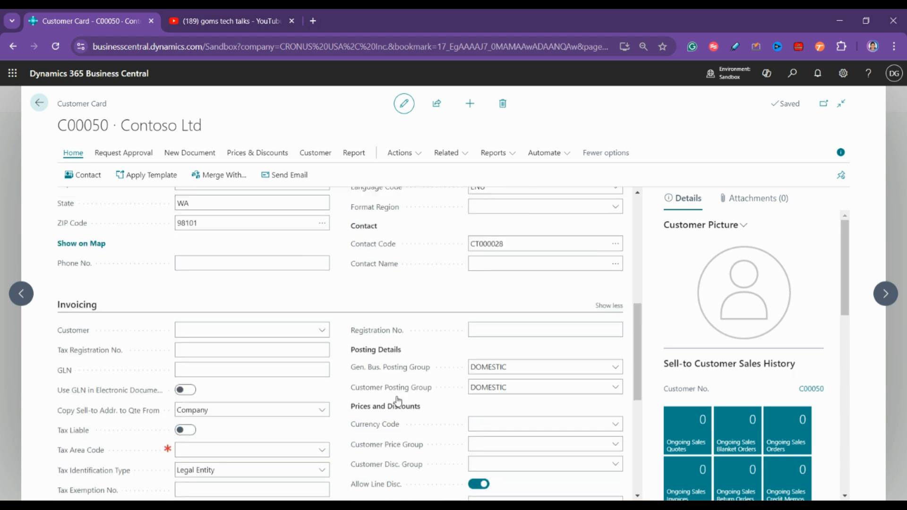
scroll(399, 400, down, 5)
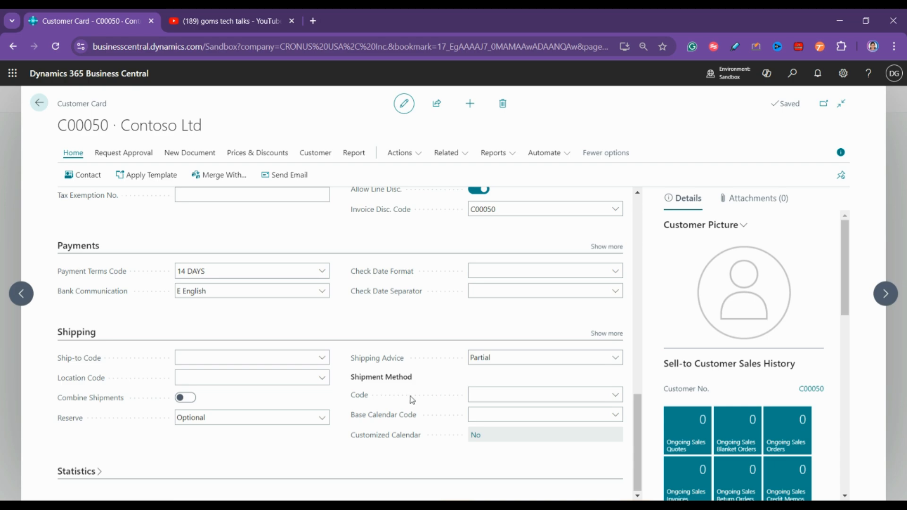
Switch to PowerPoint to view the Tasks slide and return to the customer card in Business Central
click(585, 501)
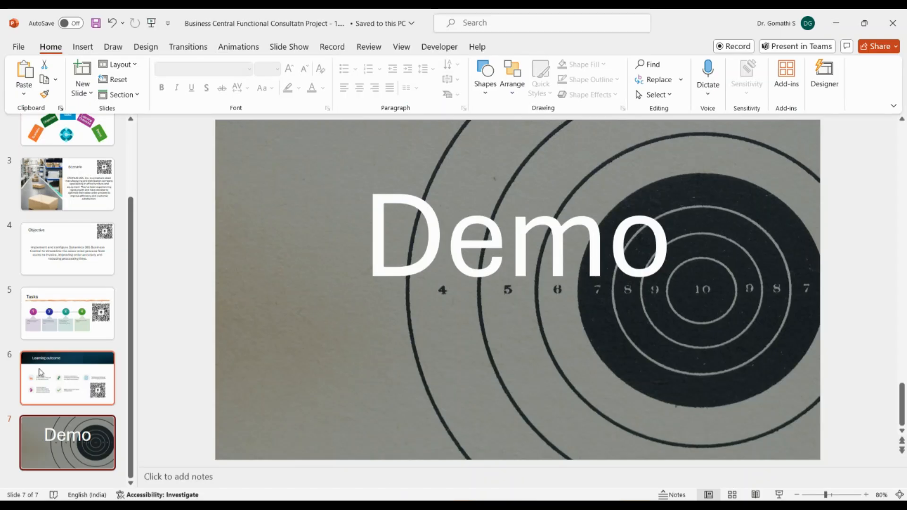
click(49, 319)
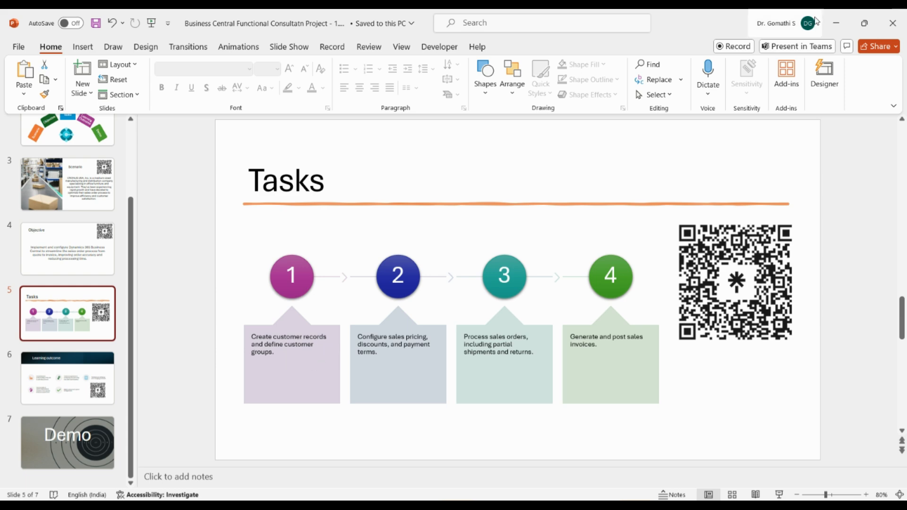
click(829, 21)
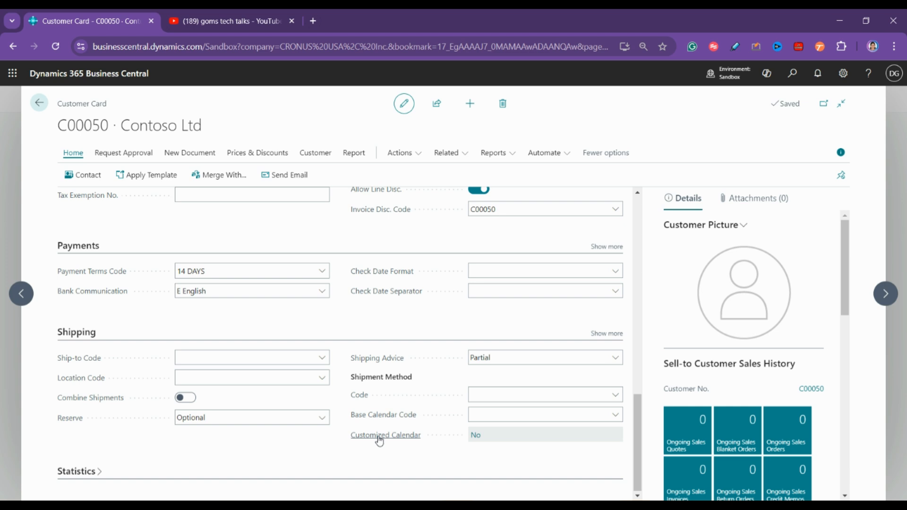
mouse_move(380, 440)
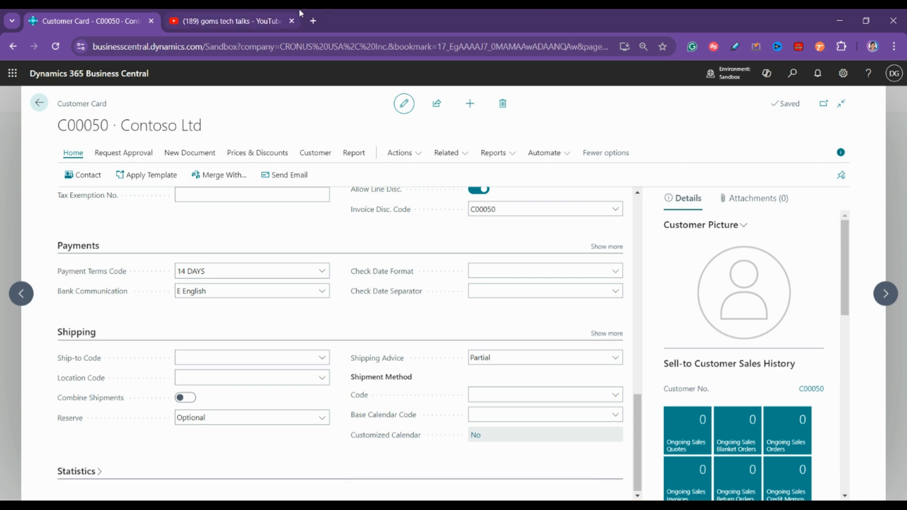
Switch to the YouTube channel's playlists and open the full BC Functional Consultant 101: Mastering the Essentials playlist
click(222, 21)
scroll(774, 307, down, 4)
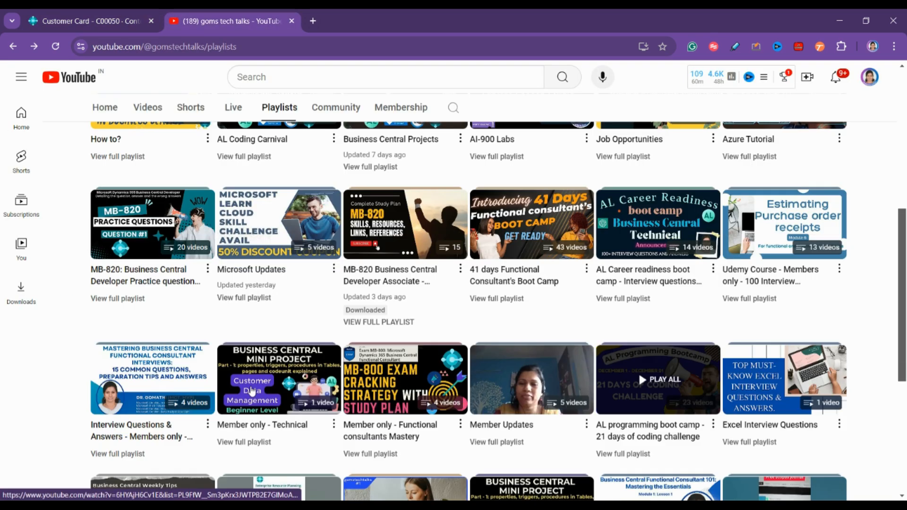
scroll(585, 364, down, 5)
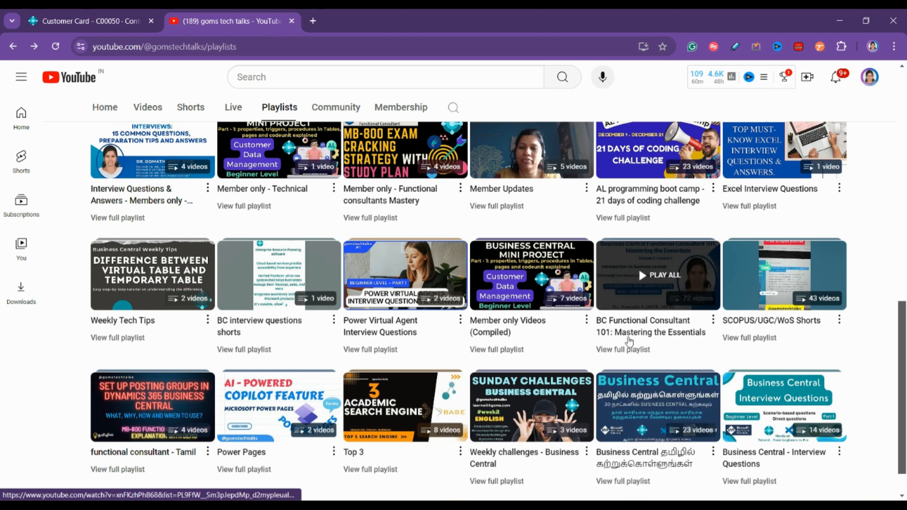
click(601, 351)
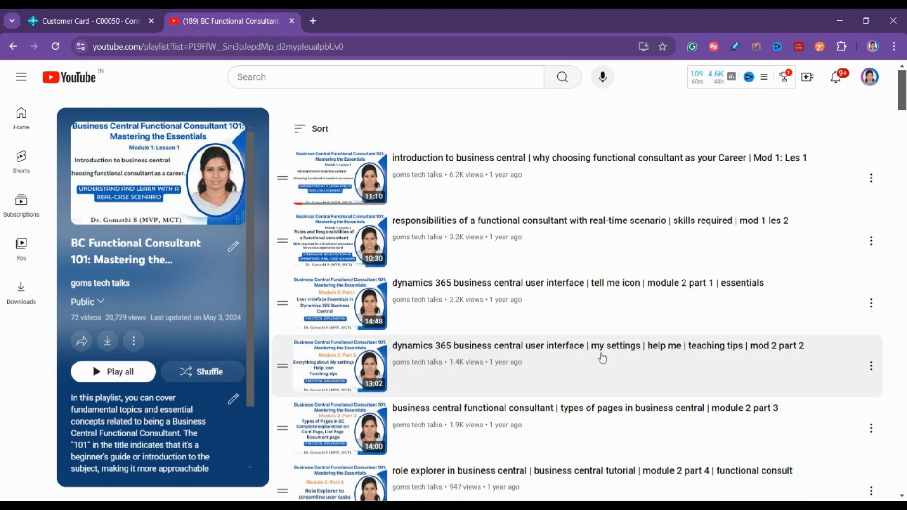
Search the playlist page for "posting" and "gro" and close the page search
key(ctrl+f)
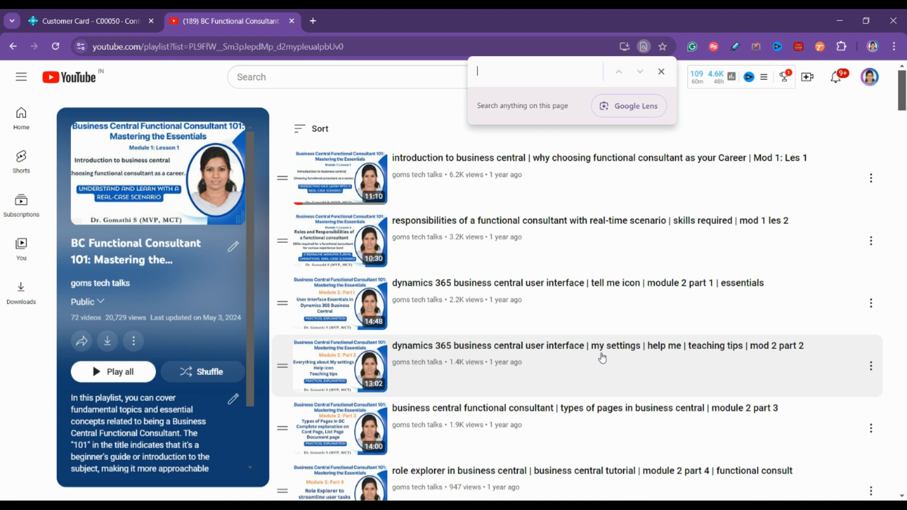
text(posting)
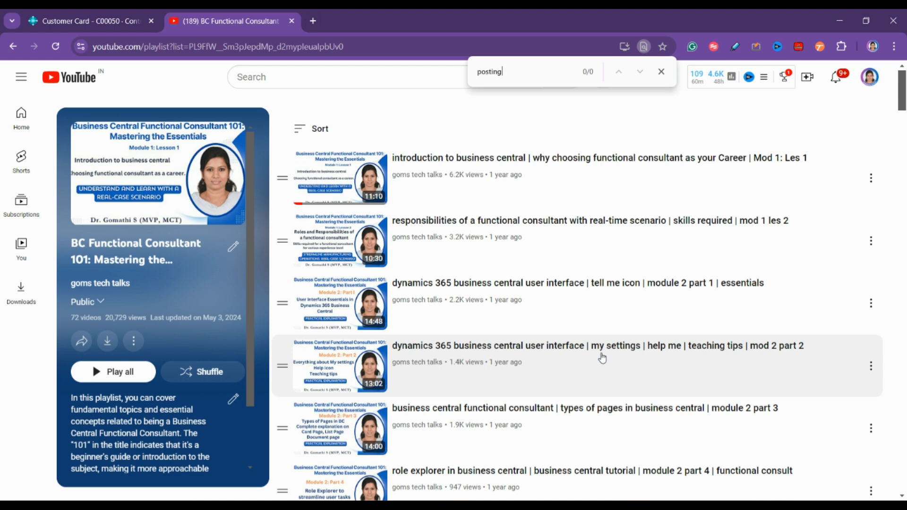
key(BackSpace)
key(BackSpace)
key(BackSpace)
key(BackSpace)
key(BackSpace)
key(BackSpace)
key(BackSpace)
text(gro)
key(BackSpace)
key(BackSpace)
key(BackSpace)
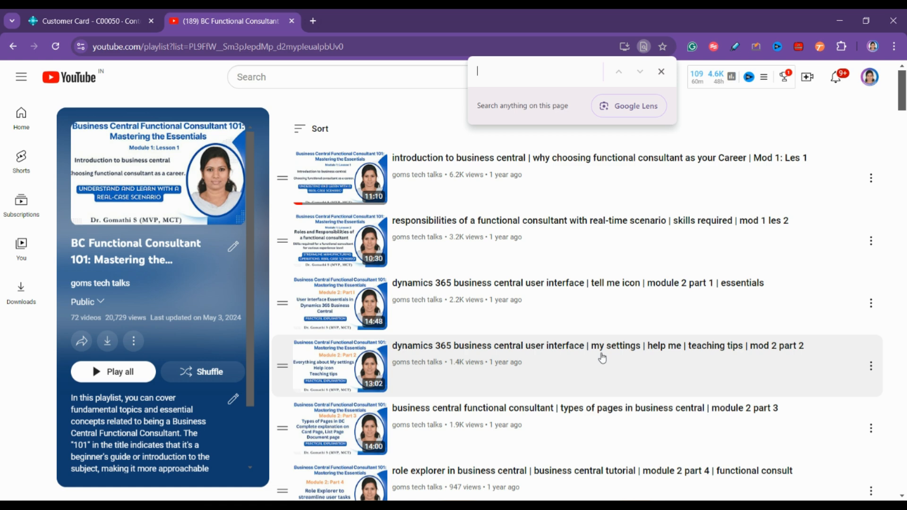
click(661, 71)
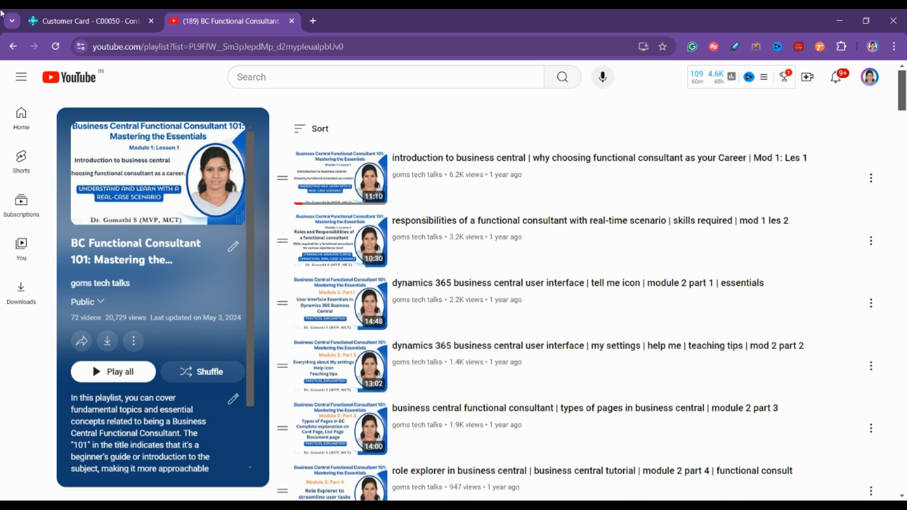
Return to the Contoso Ltd customer card in Business Central and locate its posting fields by searching the page for "post"
click(102, 15)
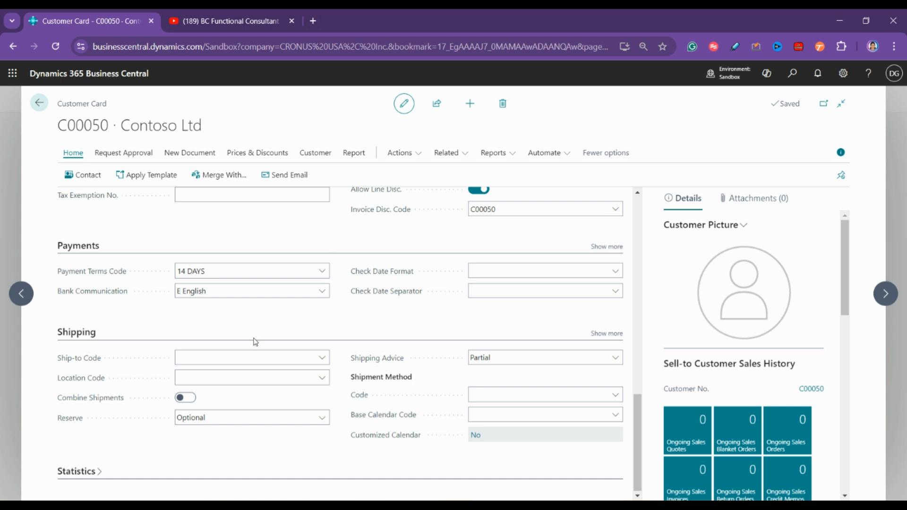
scroll(226, 381, up, 5)
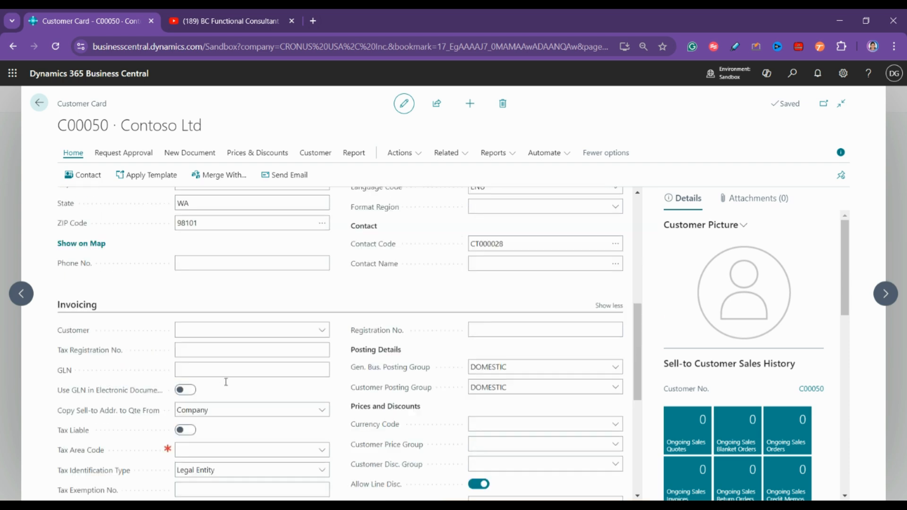
scroll(226, 381, up, 4)
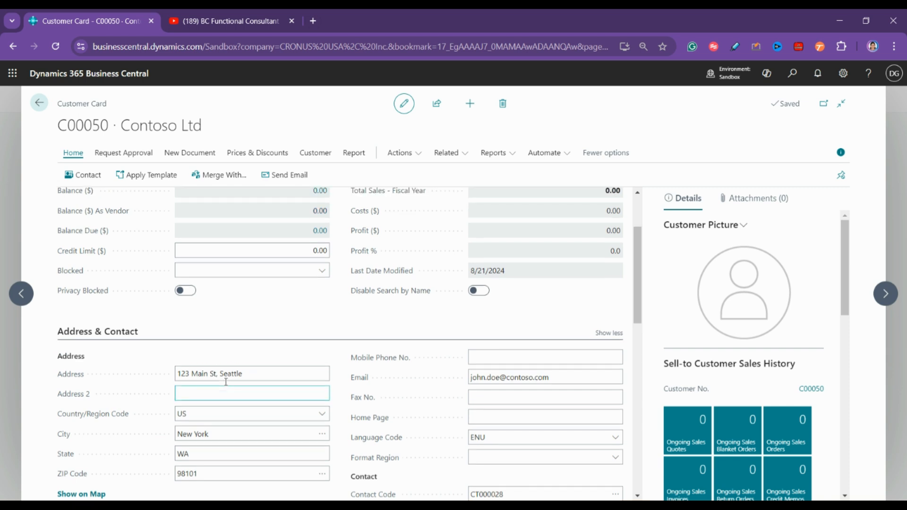
scroll(226, 381, up, 2)
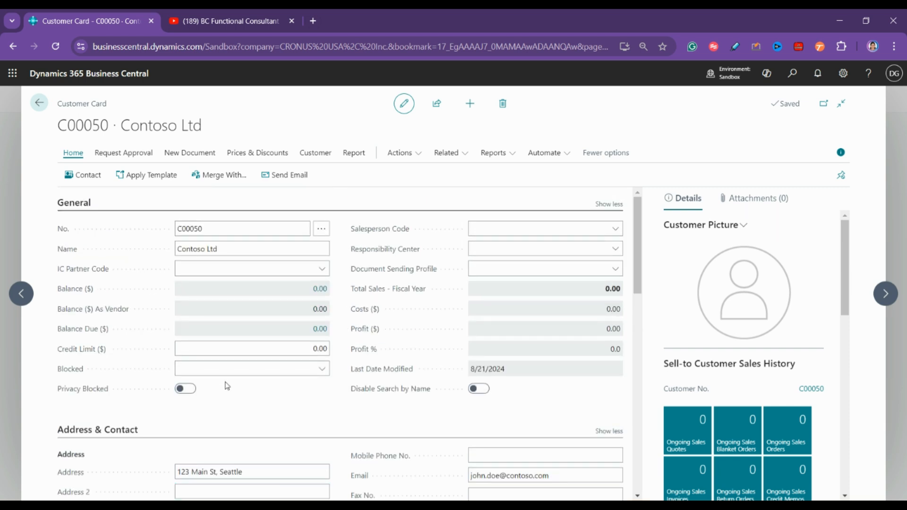
key(ctrl+f)
text(post)
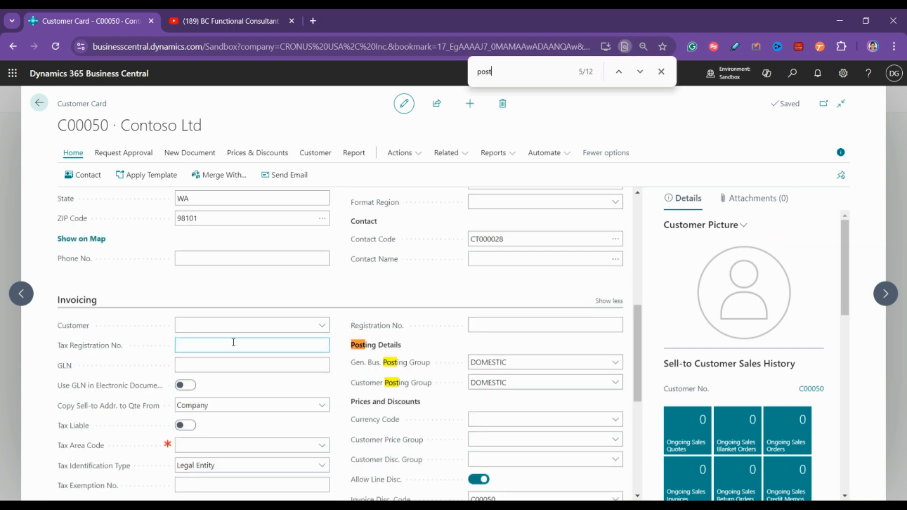
click(661, 72)
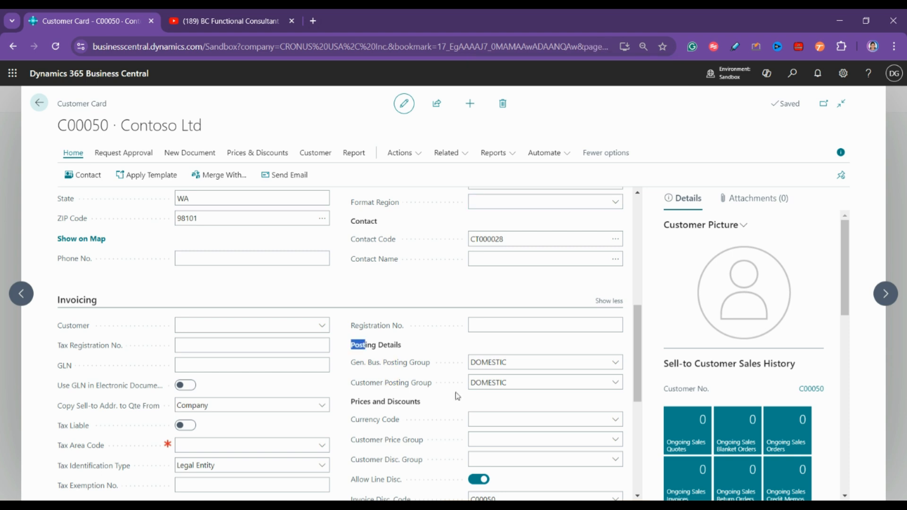
Select DOMESTIC as the Gen. Bus. Posting Group in the customer's Posting Details
click(398, 331)
scroll(416, 337, down, 1)
mouse_move(428, 305)
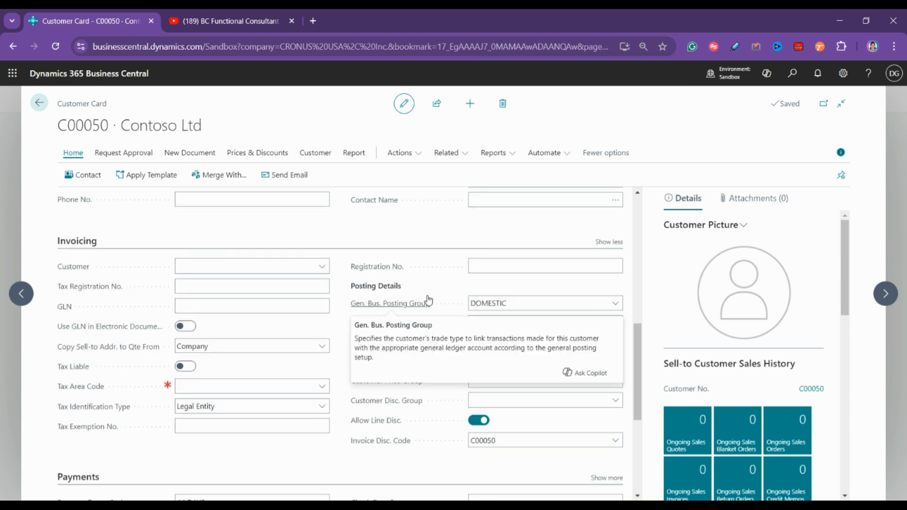
click(616, 306)
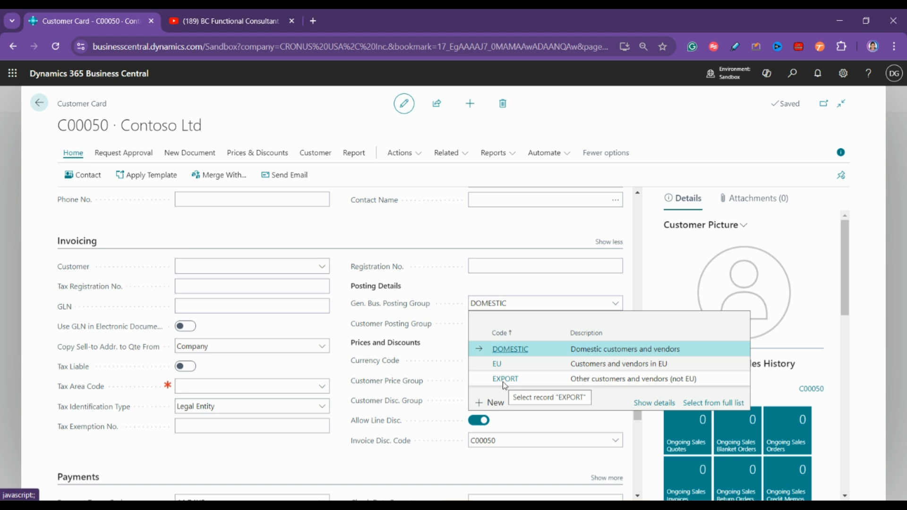
click(504, 349)
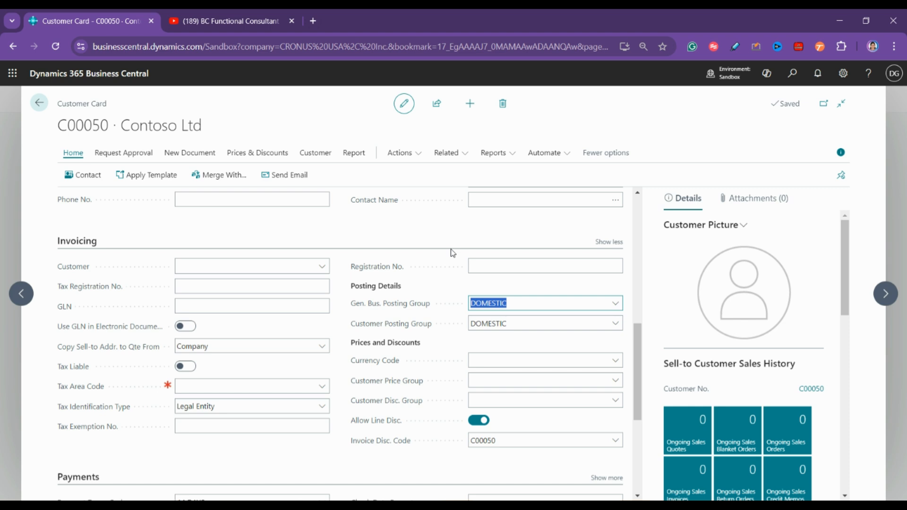
Review the available Gen. Bus. Posting Group codes and close the list without choosing another code
click(614, 304)
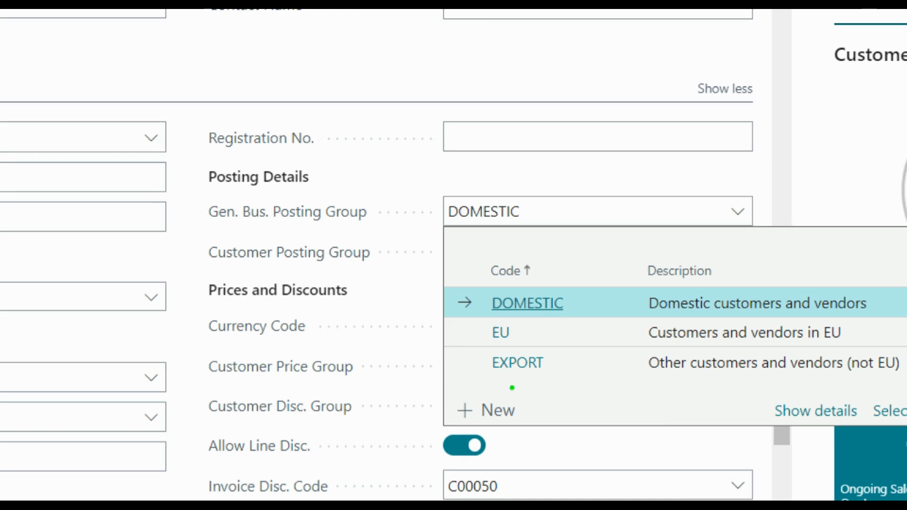
mouse_move(512, 387)
mouse_down()
mouse_move(560, 427)
mouse_move(491, 361)
mouse_up()
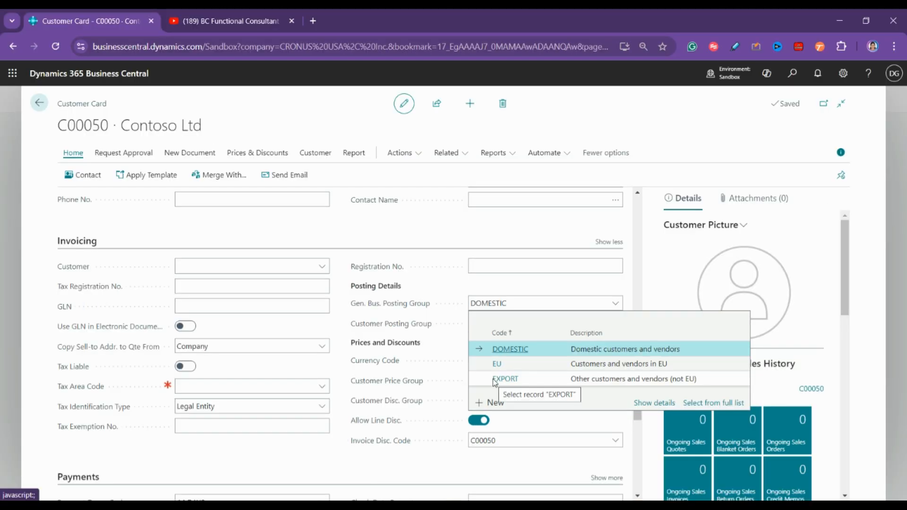
click(484, 237)
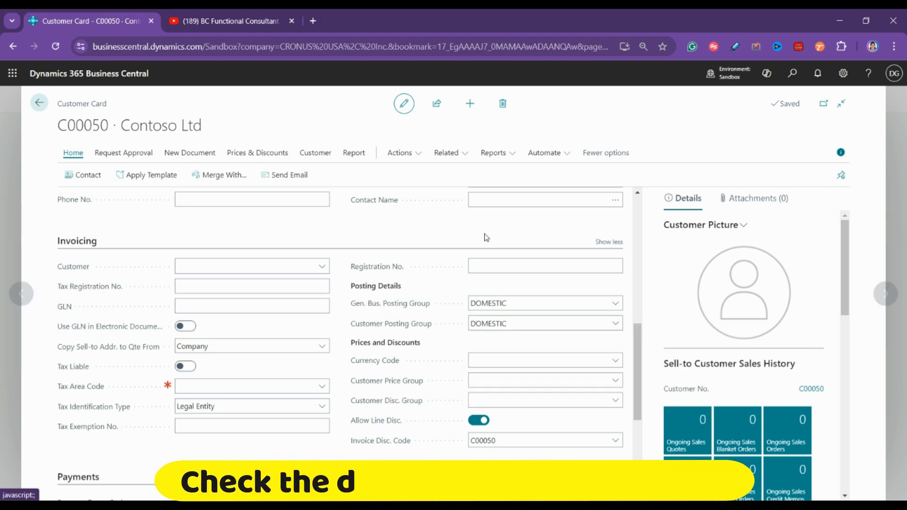
click(492, 375)
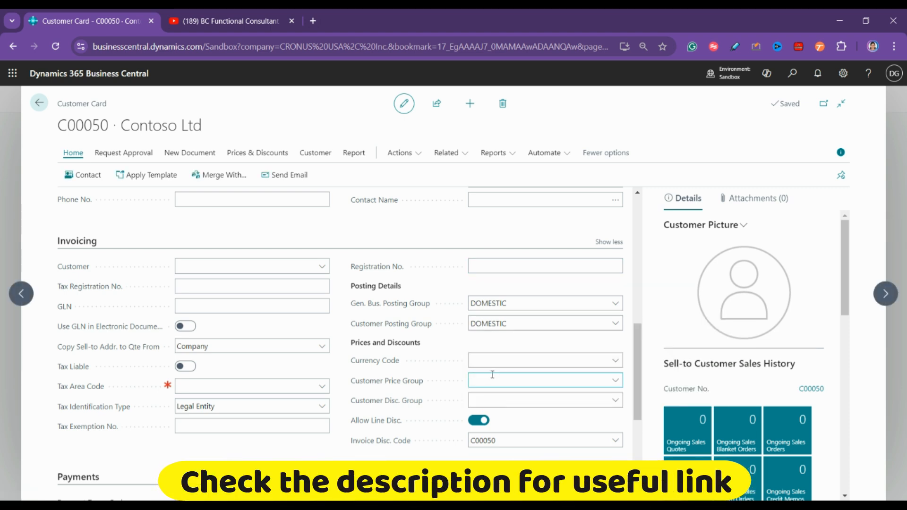
click(578, 329)
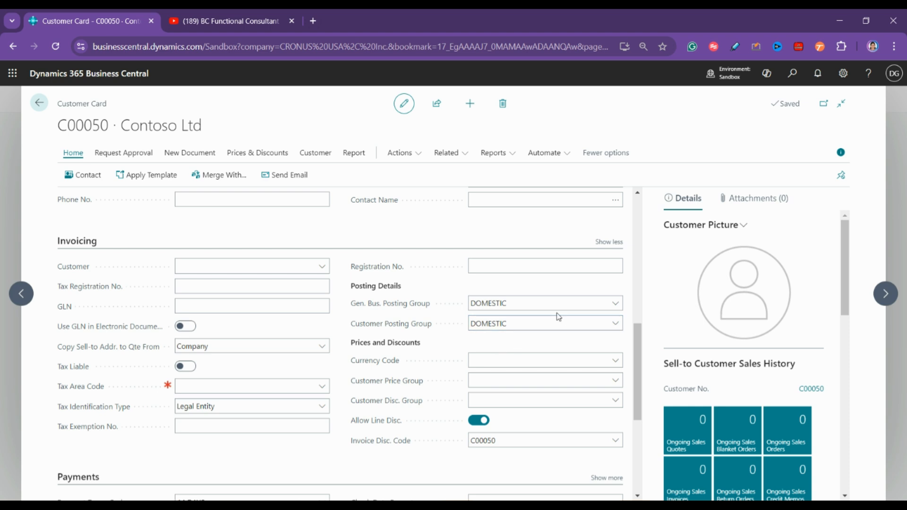
Show a new blank line in the Gen. Business Posting Groups list and close the list
click(616, 302)
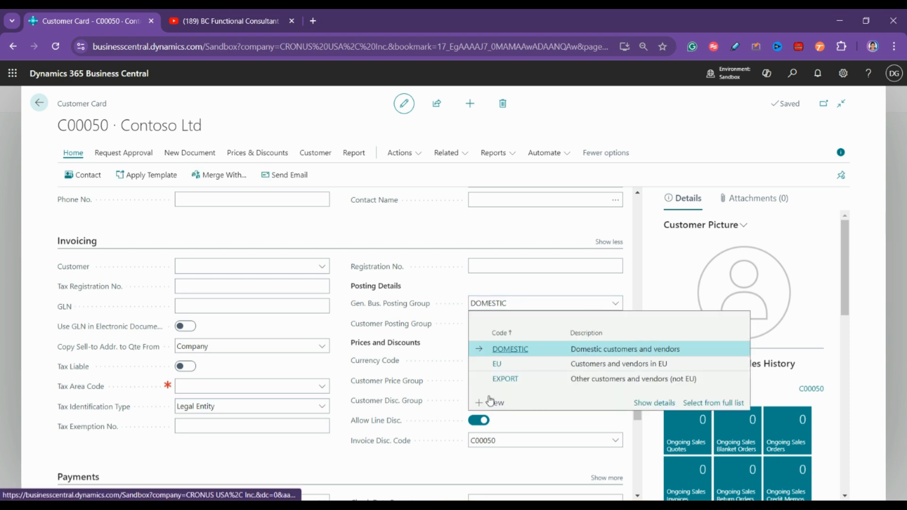
click(495, 402)
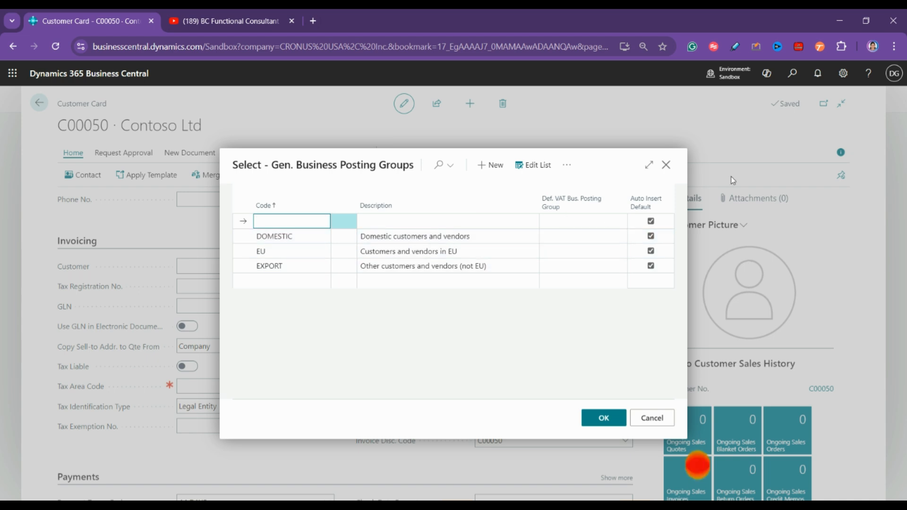
click(666, 165)
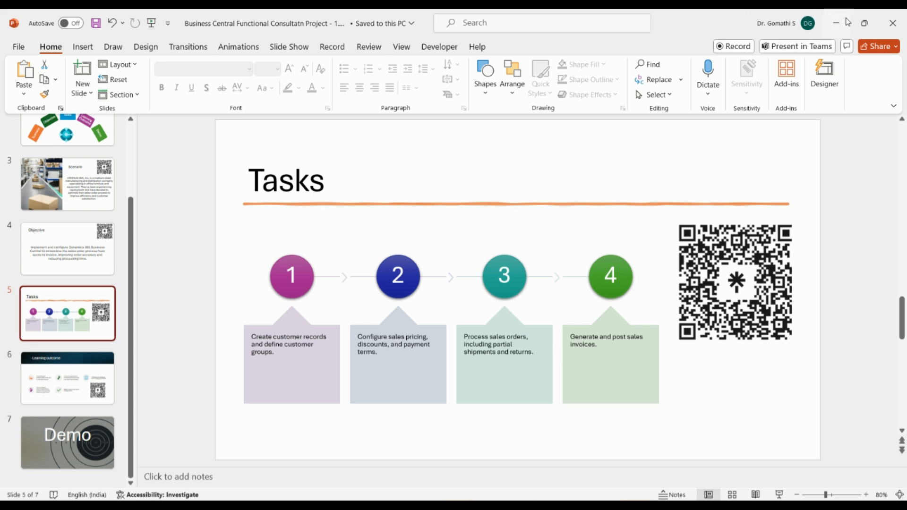
Switch from PowerPoint back to Business Central and create a blank item card without choosing an item template
click(836, 23)
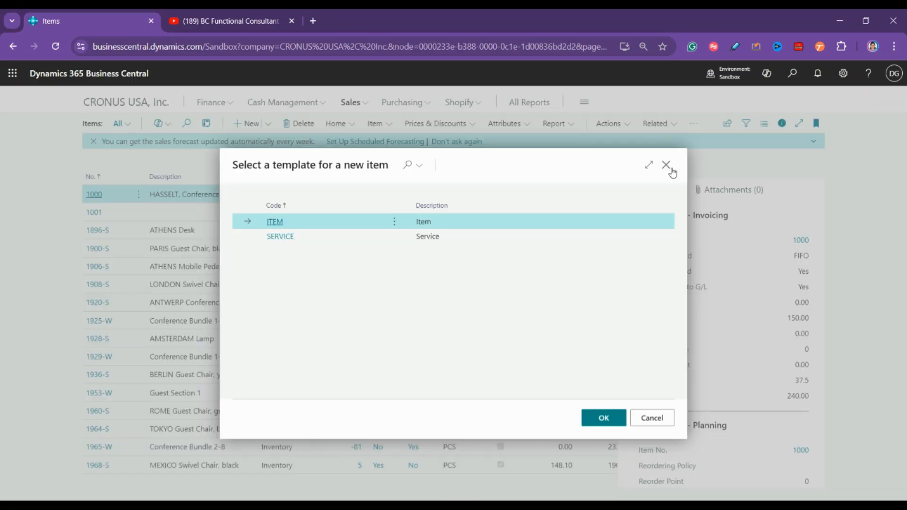
click(671, 169)
click(503, 318)
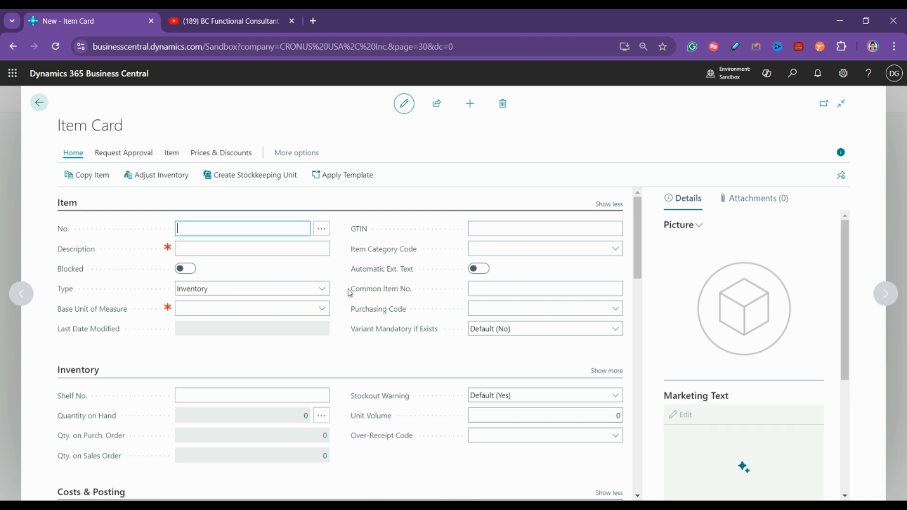
Open the new item's Sales Prices page through the Create New Special Price option under Prices & Sales and close it
scroll(350, 293, down, 1)
scroll(350, 293, down, 2)
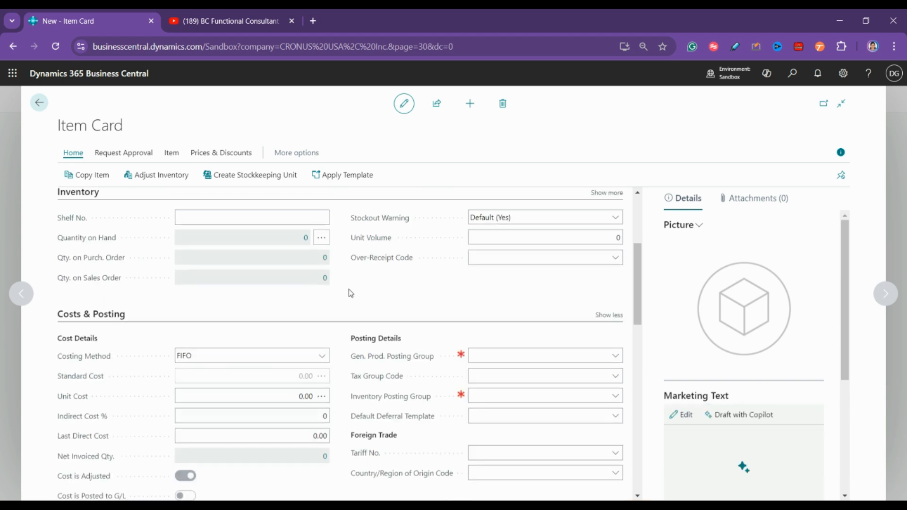
scroll(351, 293, down, 1)
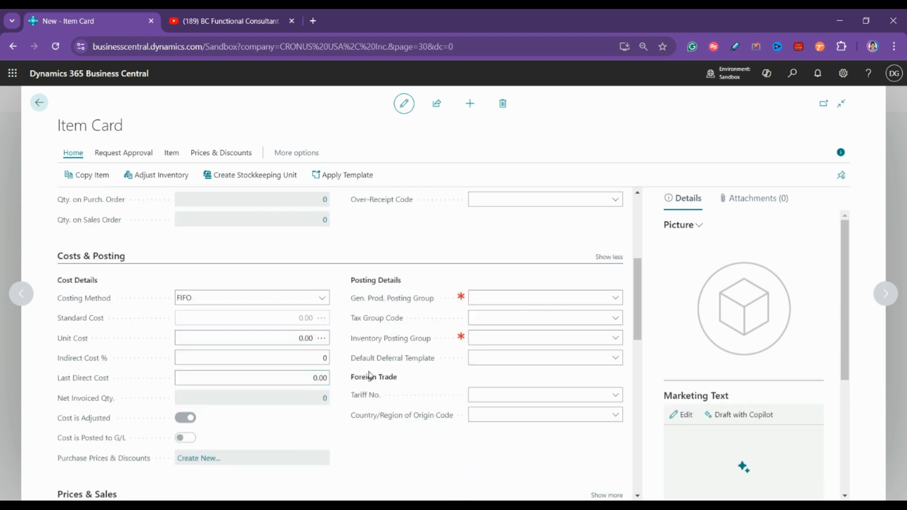
scroll(370, 376, down, 3)
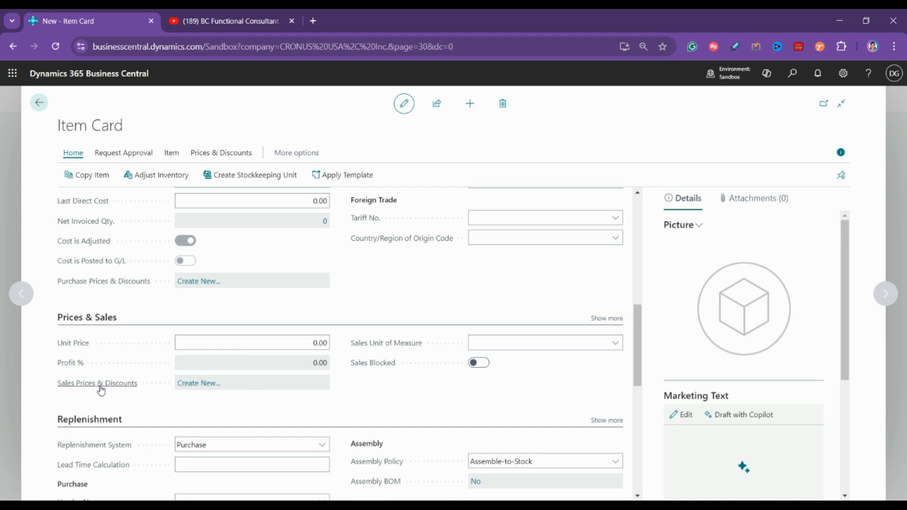
click(193, 386)
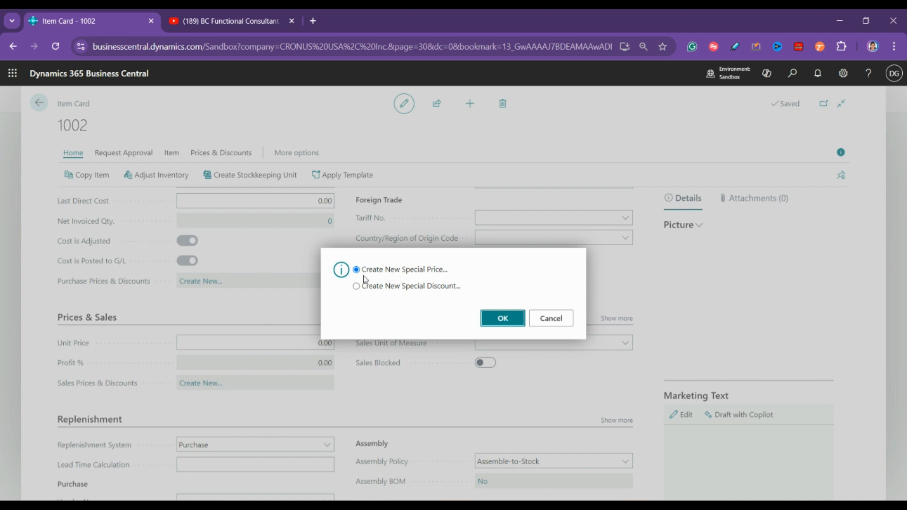
click(510, 326)
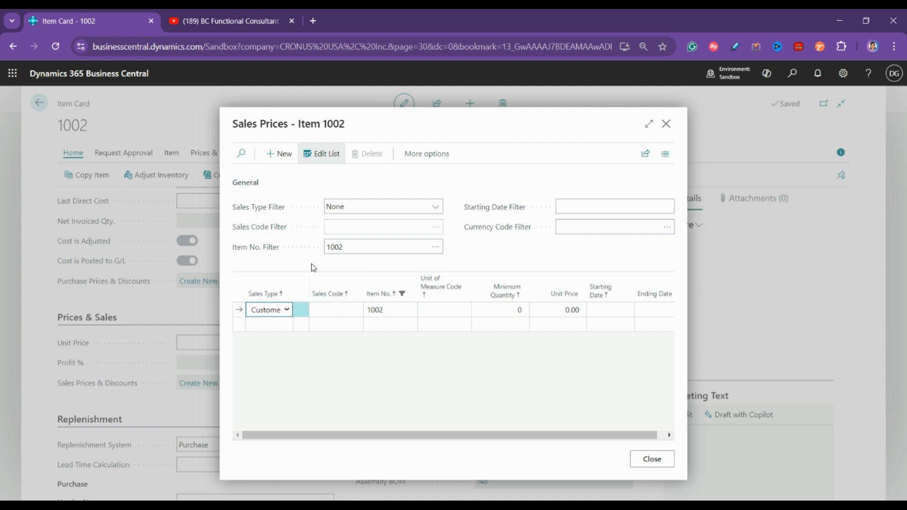
click(666, 131)
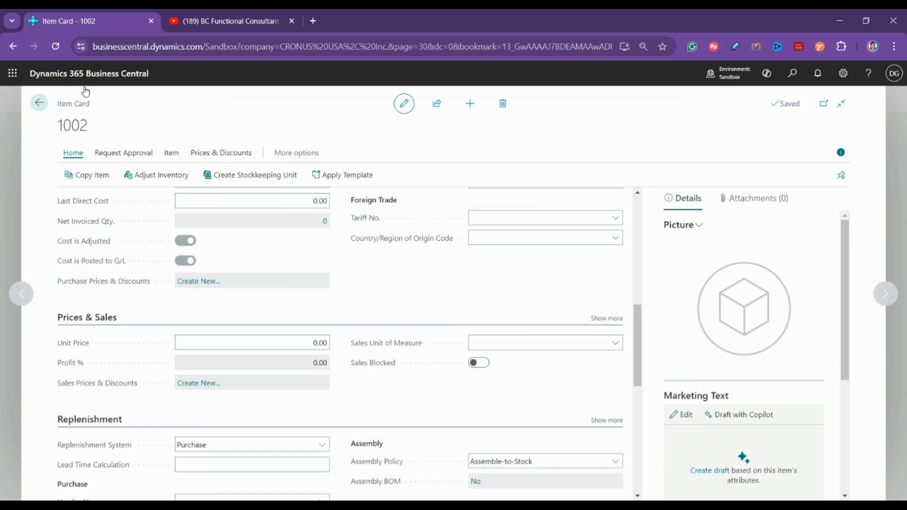
Close the blank item card and return from the Items list to the CRONUS USA, Inc. home page
click(40, 106)
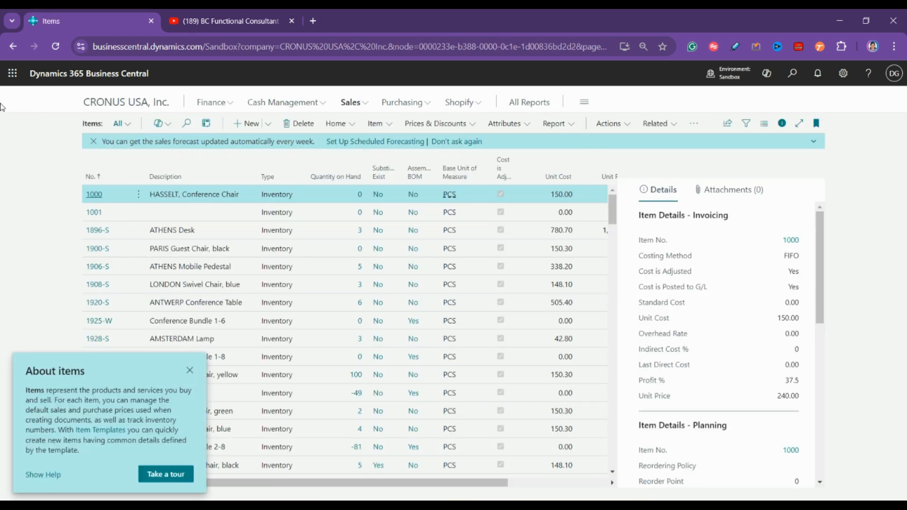
click(121, 105)
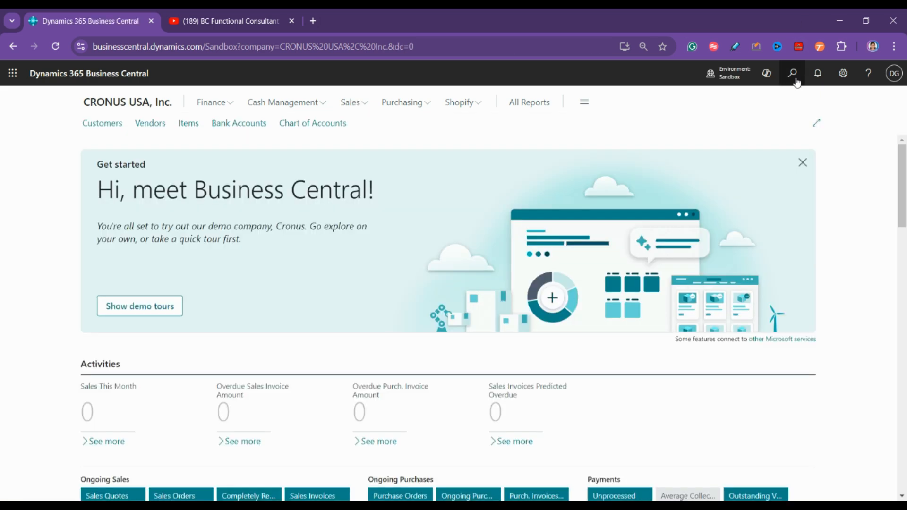
click(796, 81)
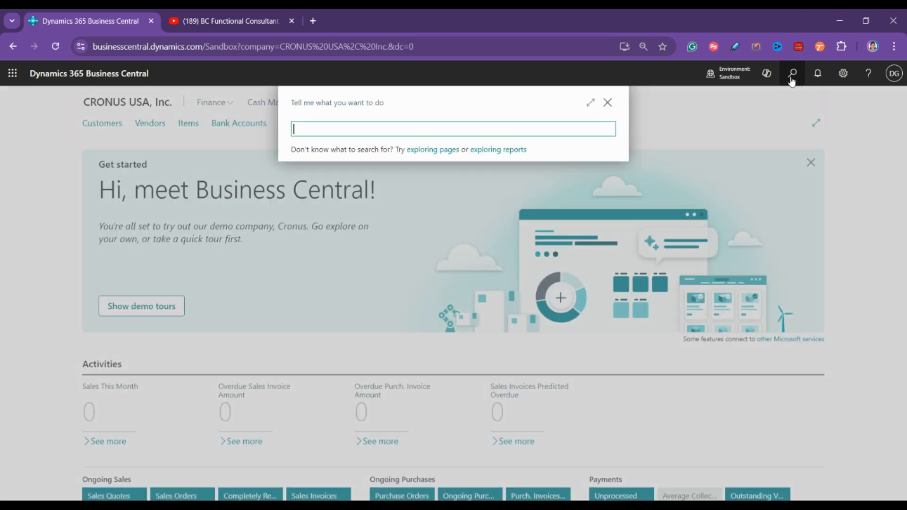
click(607, 100)
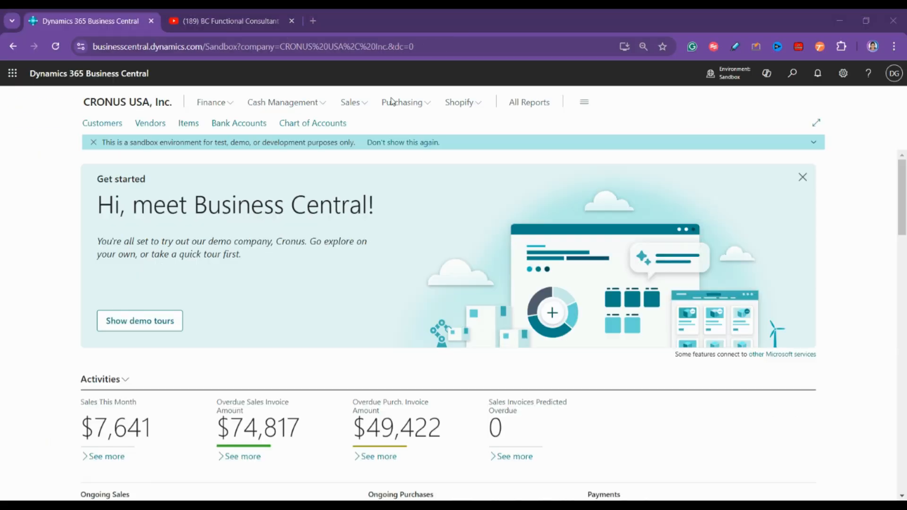
Open the item card of item 1000, HASSELT, Conference Chair, from the sales Items list
click(357, 114)
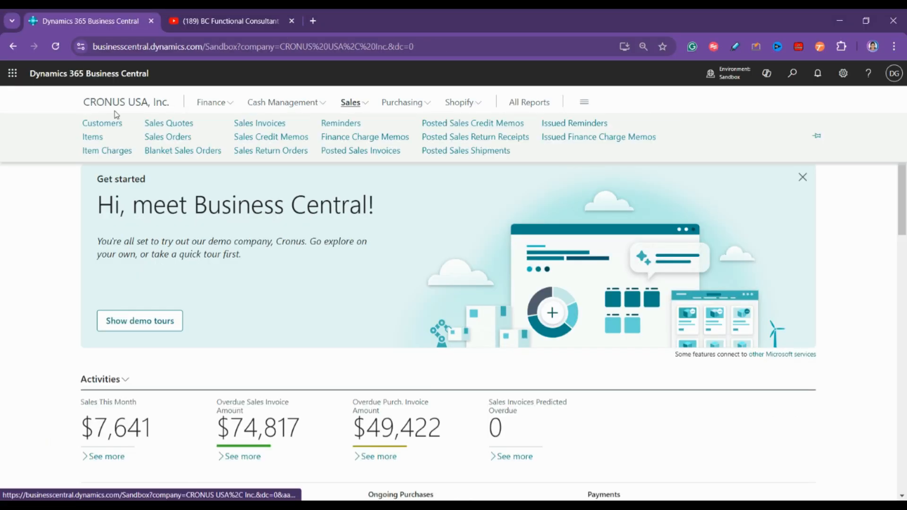
click(97, 140)
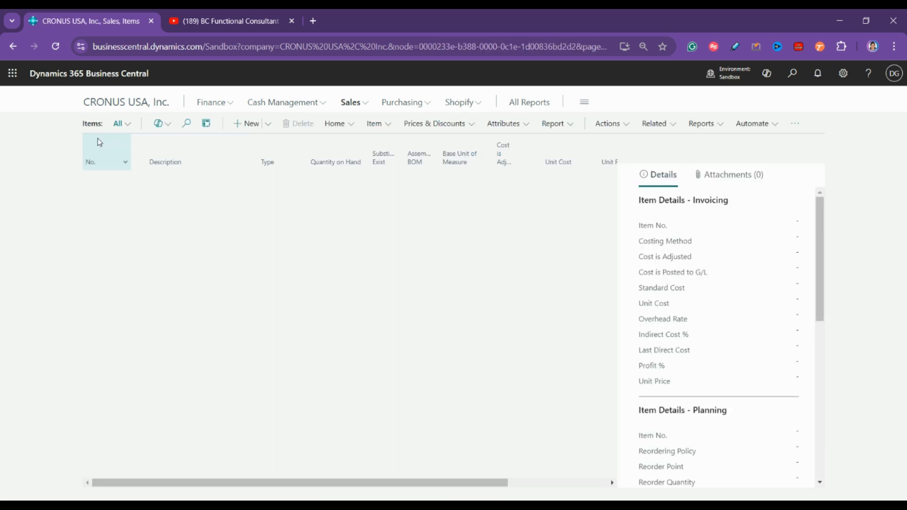
click(101, 149)
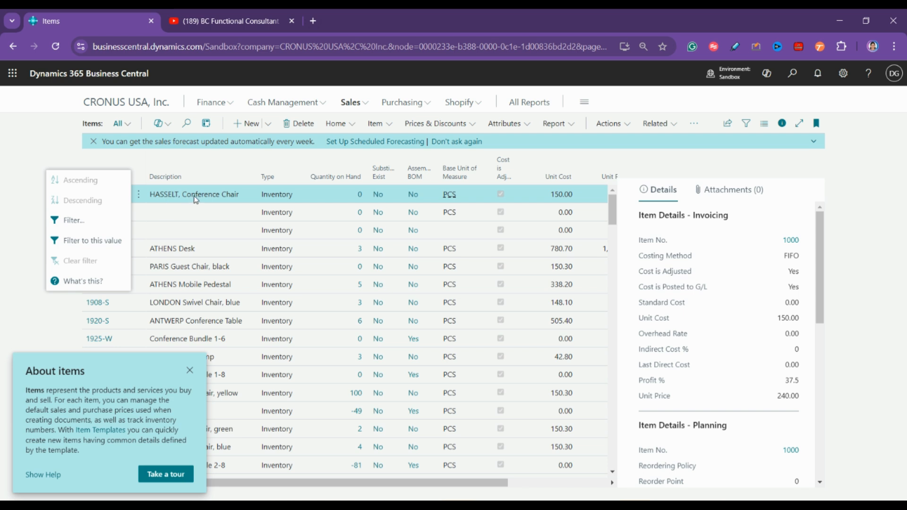
click(209, 195)
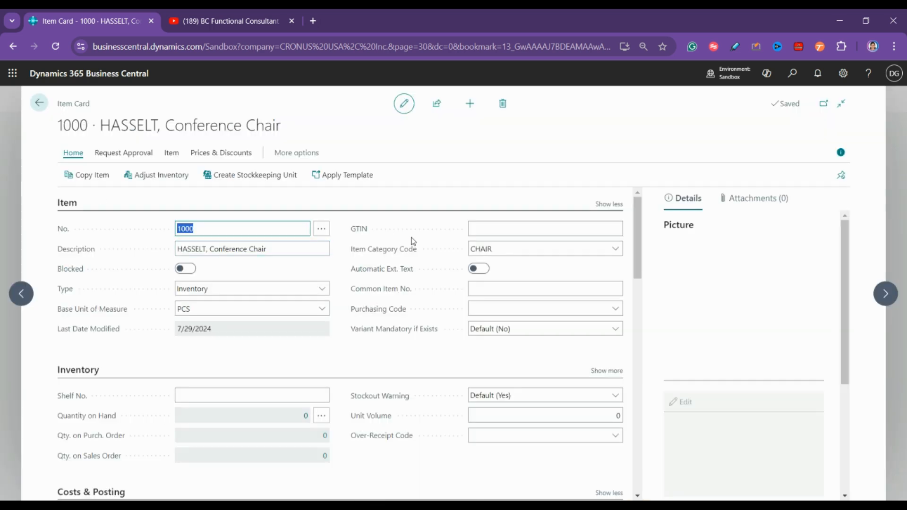
Open the conference chair's Sales Prices page through the Create New Special Price option under Prices & Sales
scroll(411, 241, down, 2)
scroll(412, 240, down, 10)
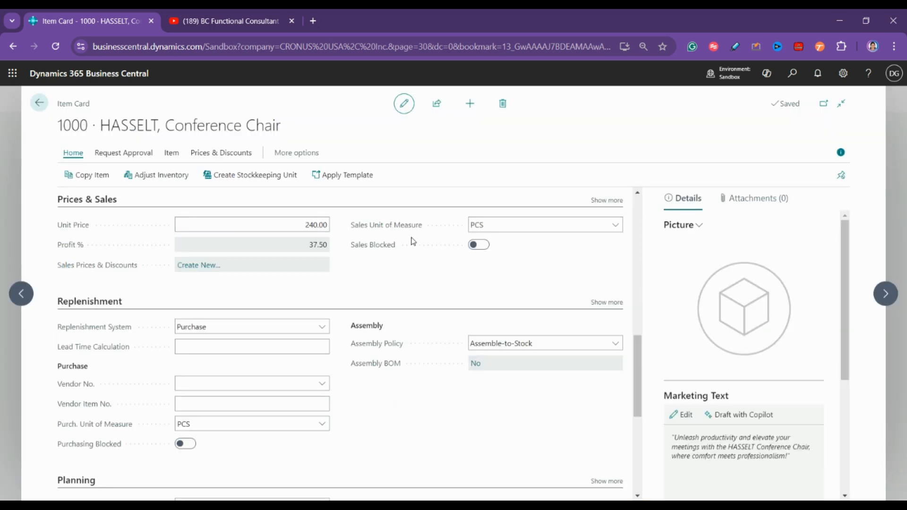
scroll(285, 296, up, 4)
scroll(184, 366, down, 1)
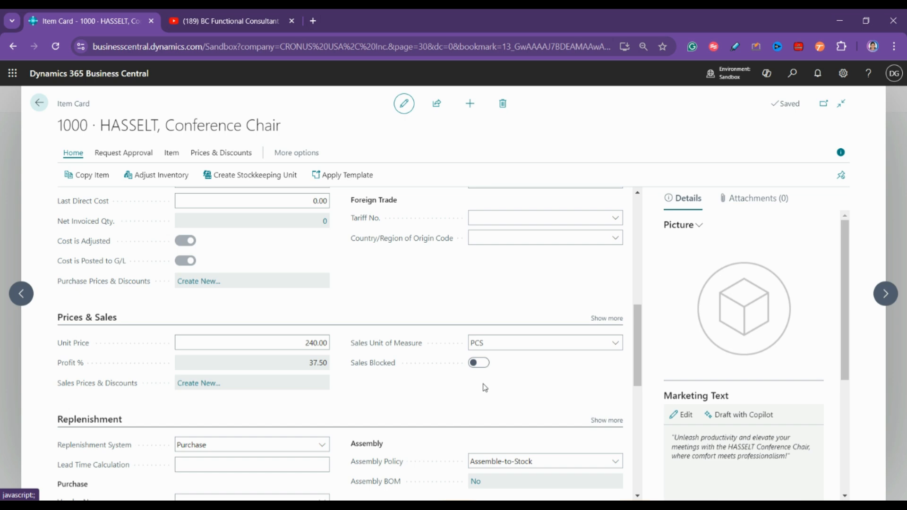
click(198, 383)
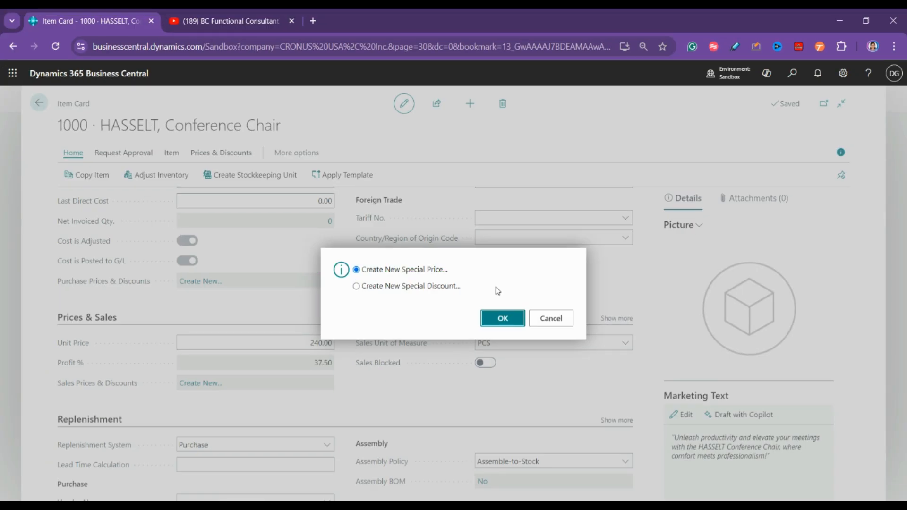
click(490, 324)
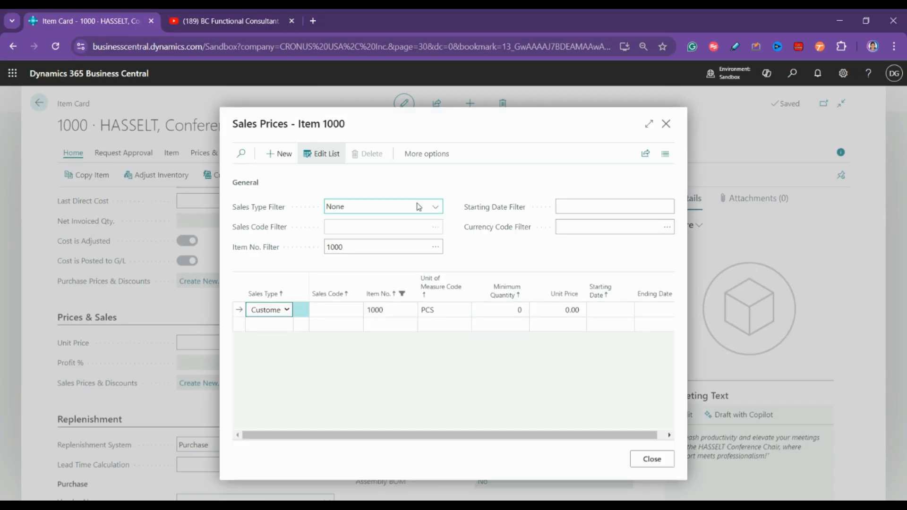
Filter the Sales Prices page to sales type All Customers and currency code CAD
click(439, 212)
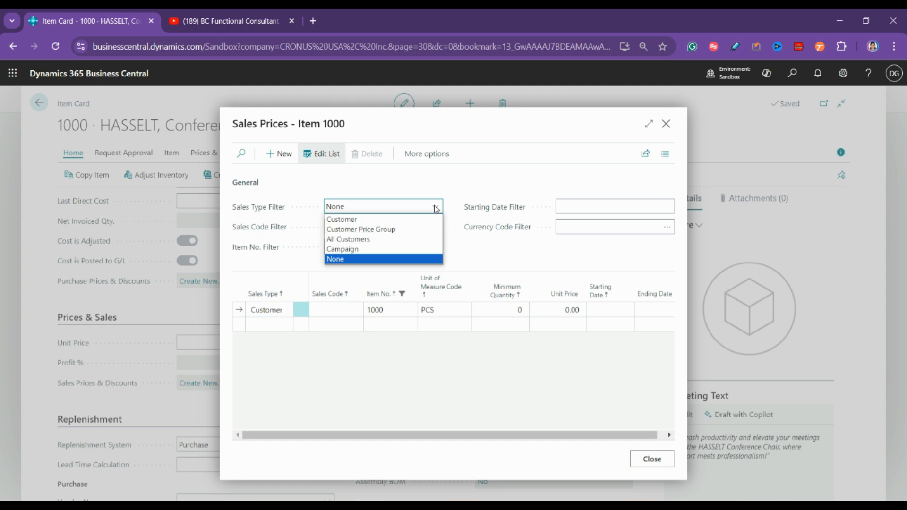
click(355, 236)
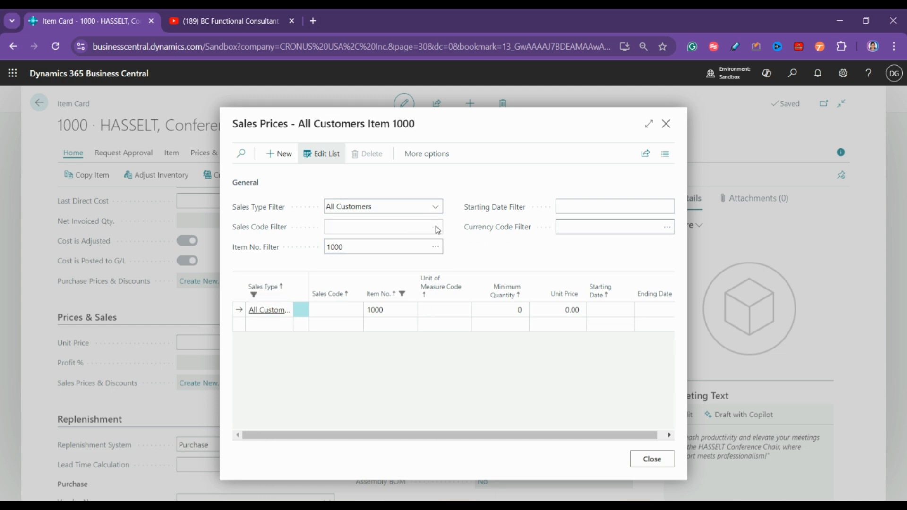
click(643, 211)
click(605, 227)
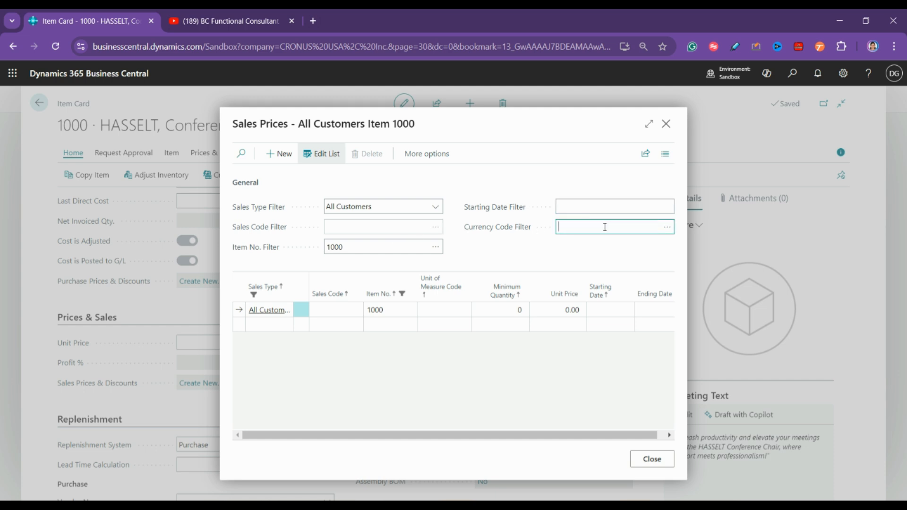
click(666, 228)
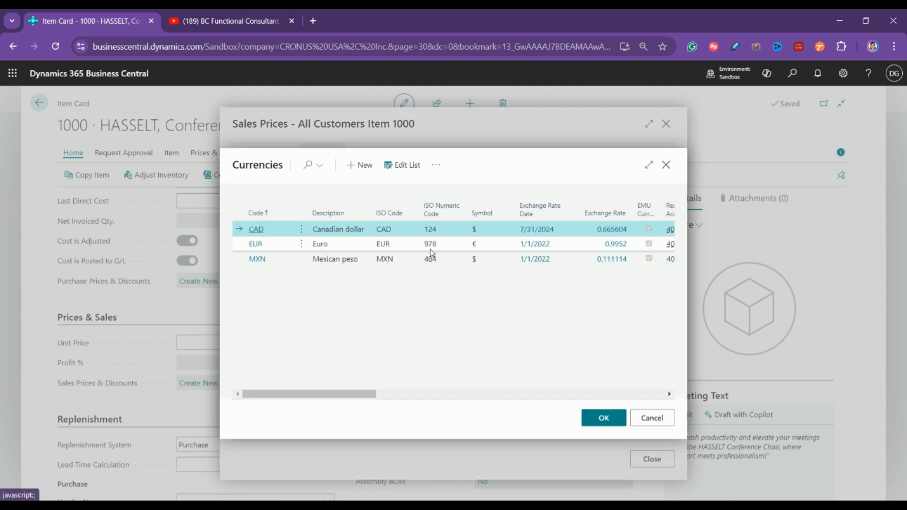
click(583, 418)
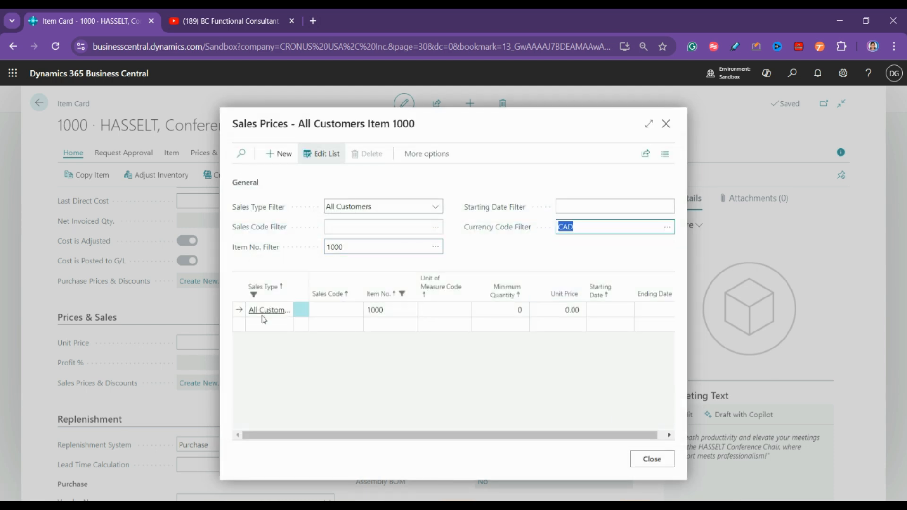
Set the unit of measure code to PCS on the All Customers price line for item 1000
click(338, 315)
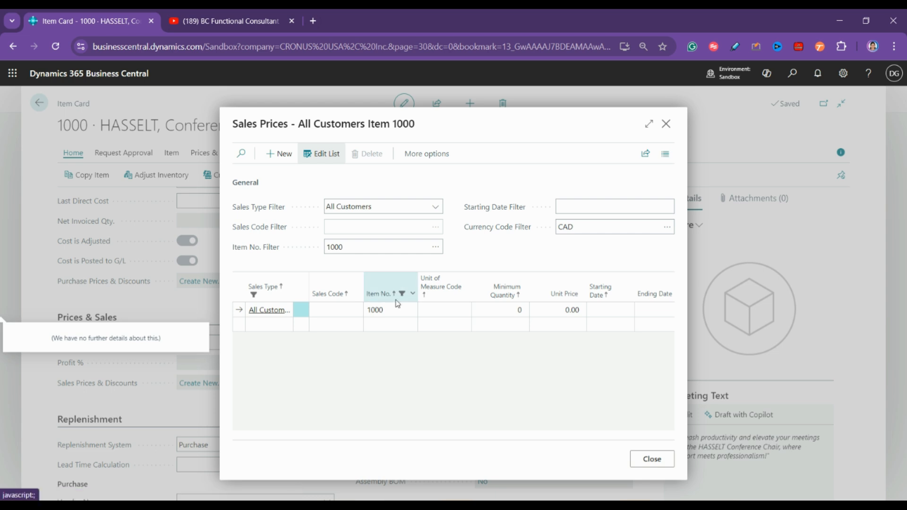
click(392, 315)
click(457, 308)
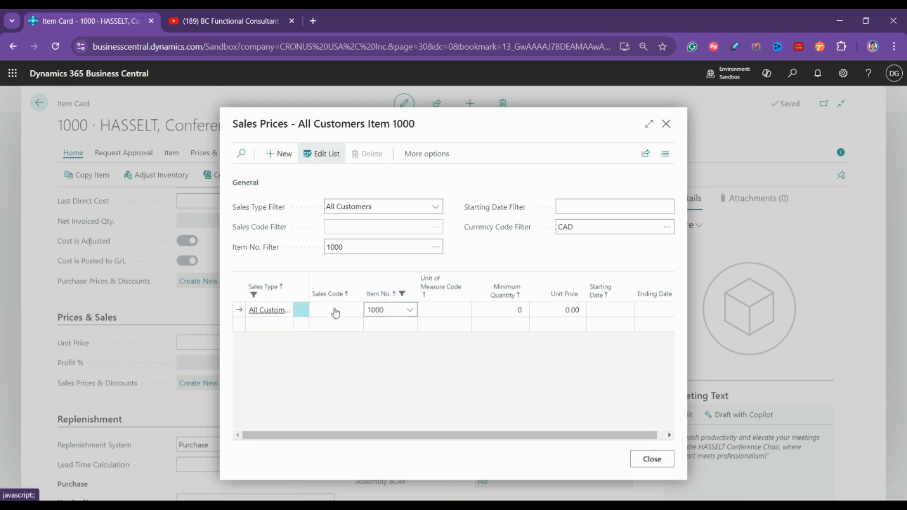
click(463, 310)
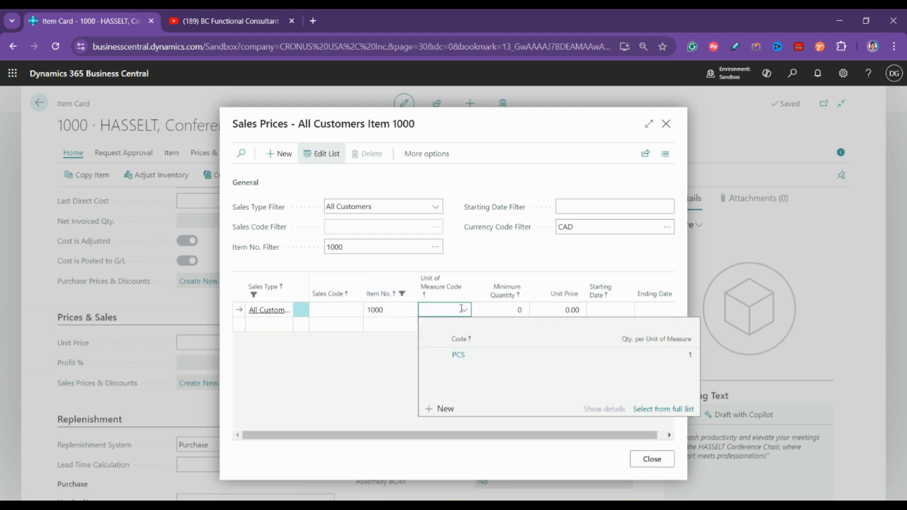
click(458, 355)
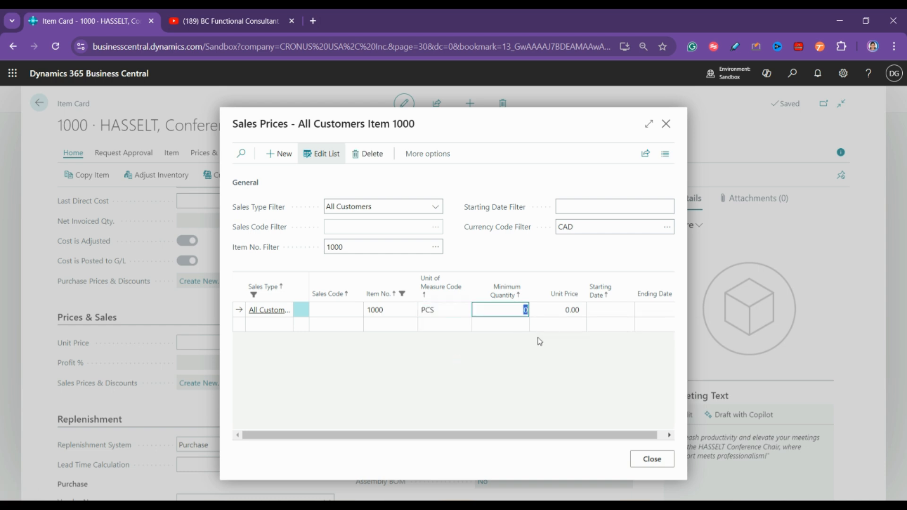
Set the price line's minimum quantity to 20 and unit price to 5,000, and close the Sales Prices page
click(557, 309)
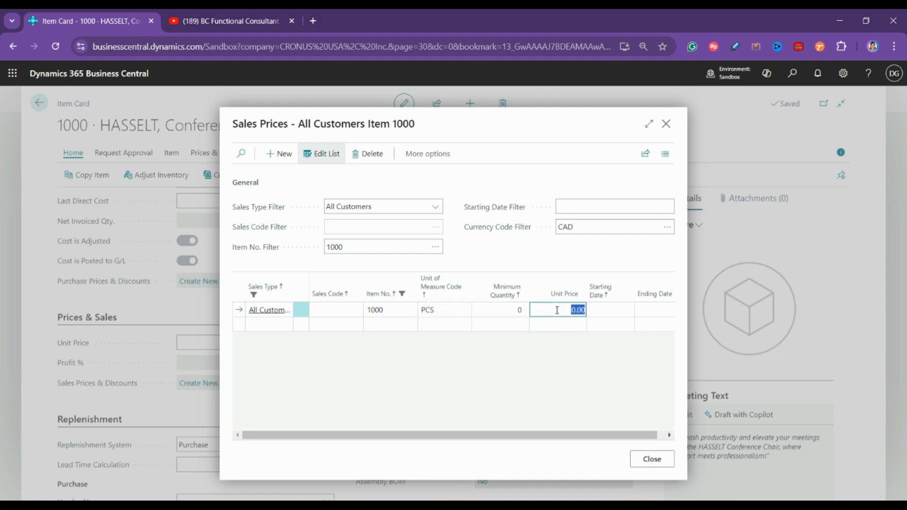
click(505, 309)
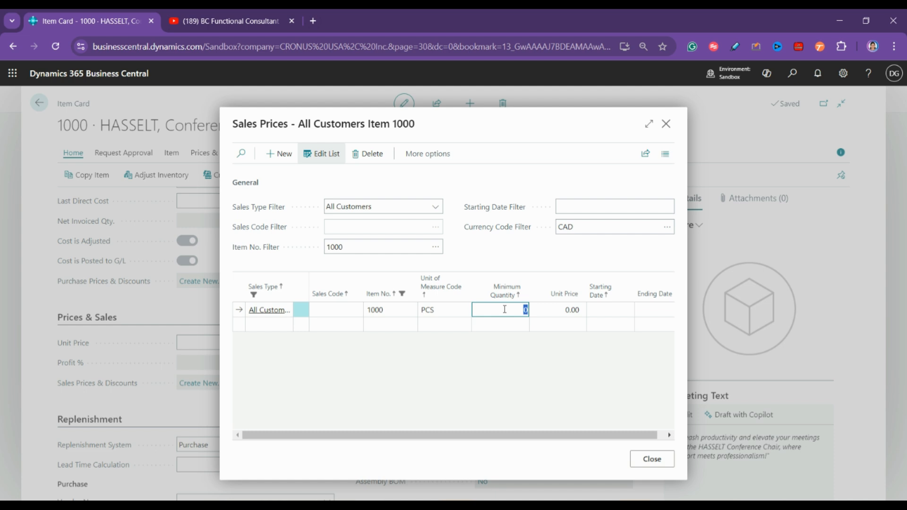
text(20)
click(561, 307)
text(50000)
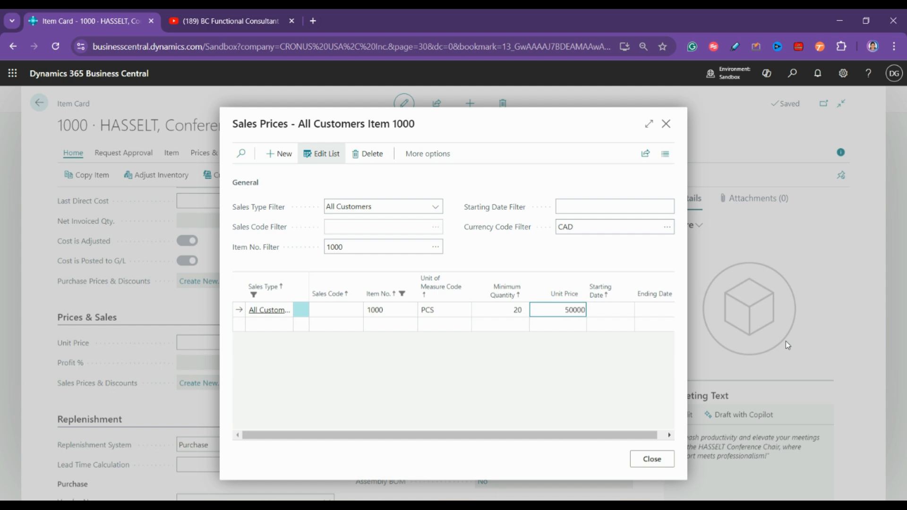
key(BackSpace)
drag(610, 440, 676, 437)
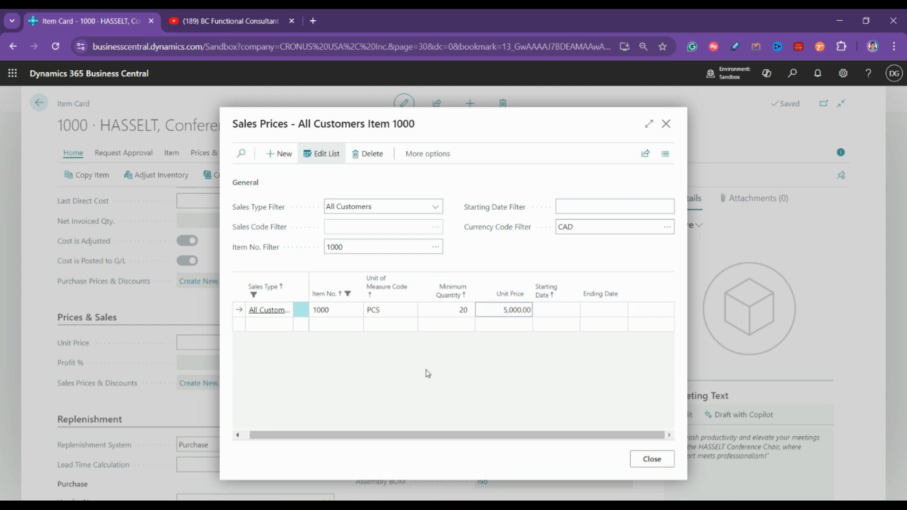
click(652, 460)
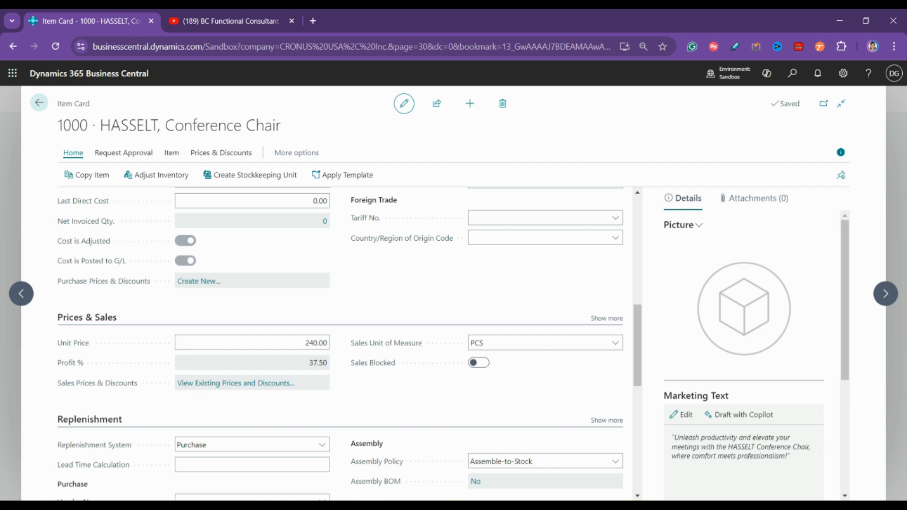
Switch to PowerPoint to review the sales pricing task on the Tasks slide and return to Business Central
key(alt+Tab)
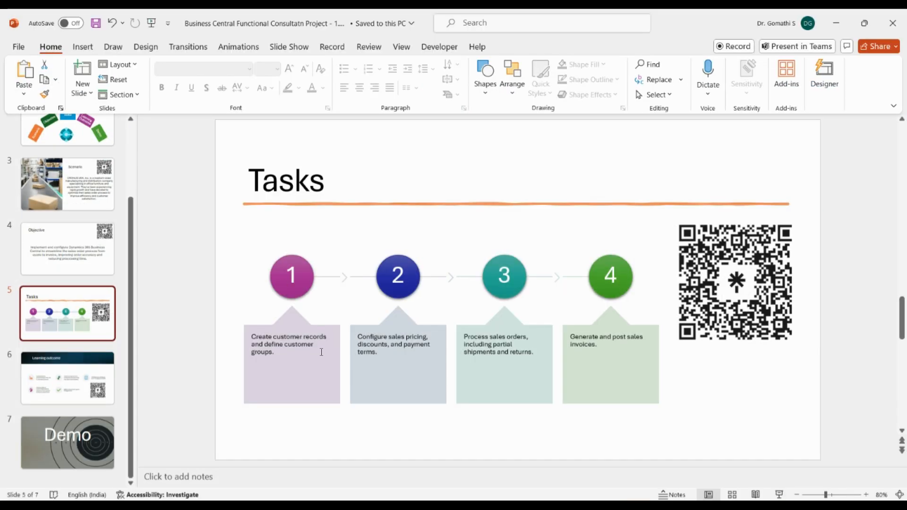
click(386, 353)
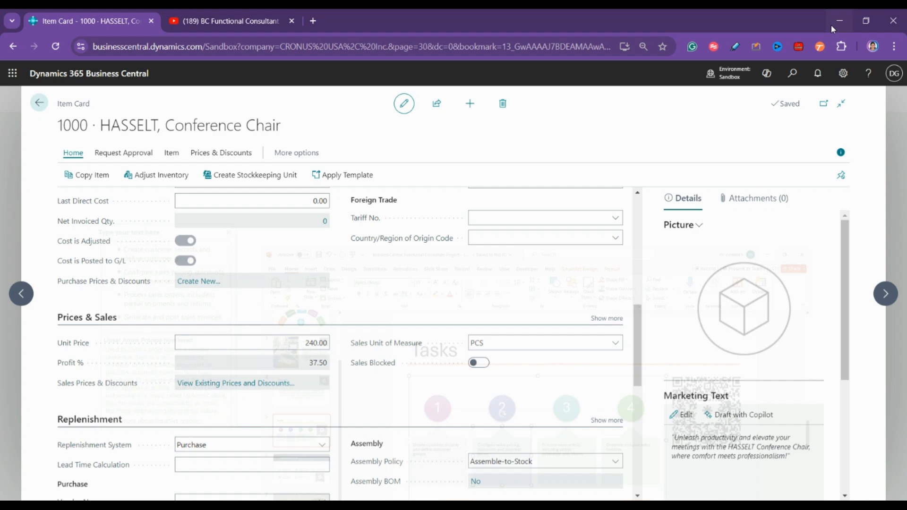
click(834, 24)
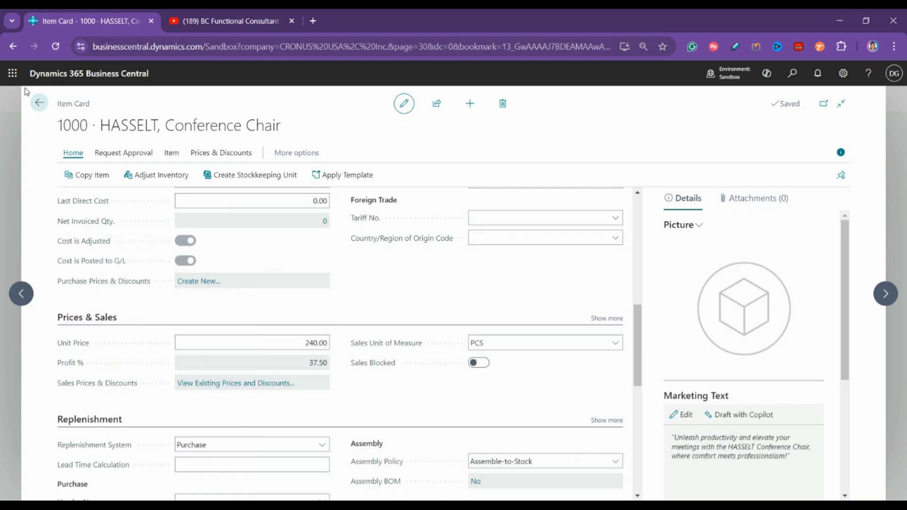
Leave the conference chair's item card, return to the home page, and open the Sales Orders list by searching for "sales order"
click(33, 107)
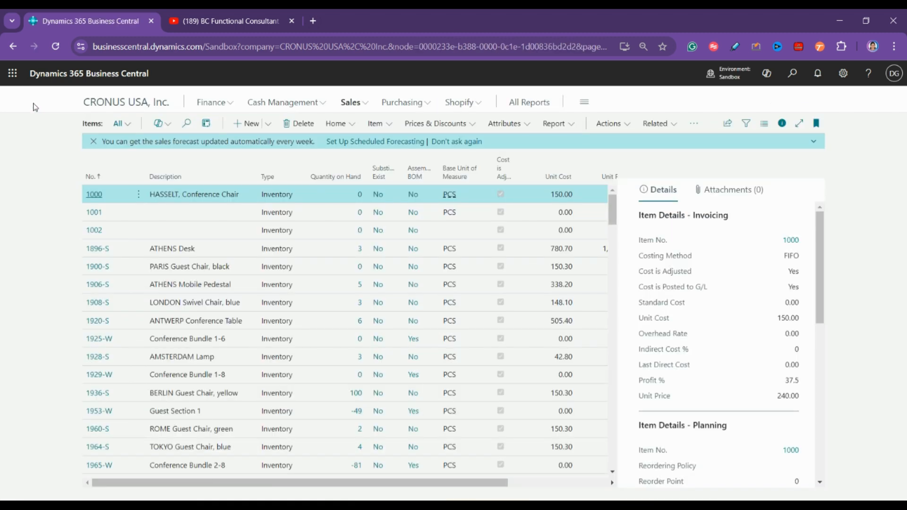
click(147, 102)
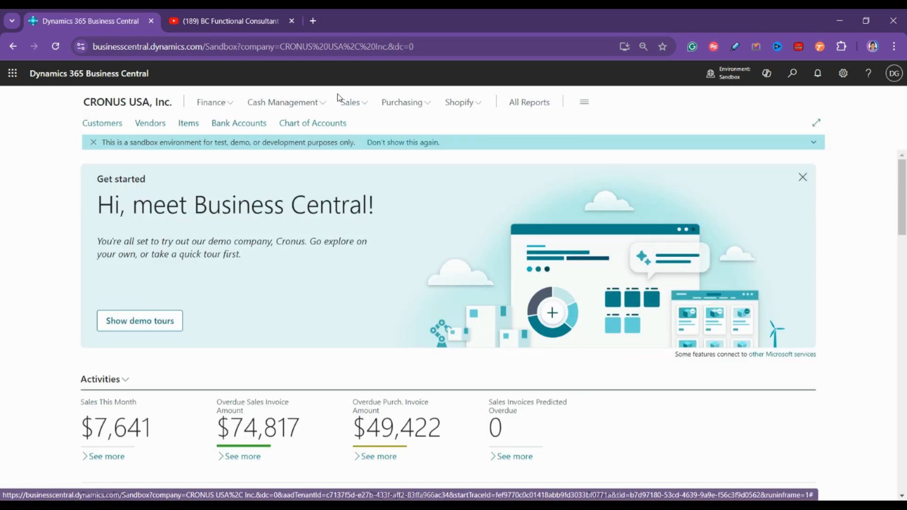
click(359, 103)
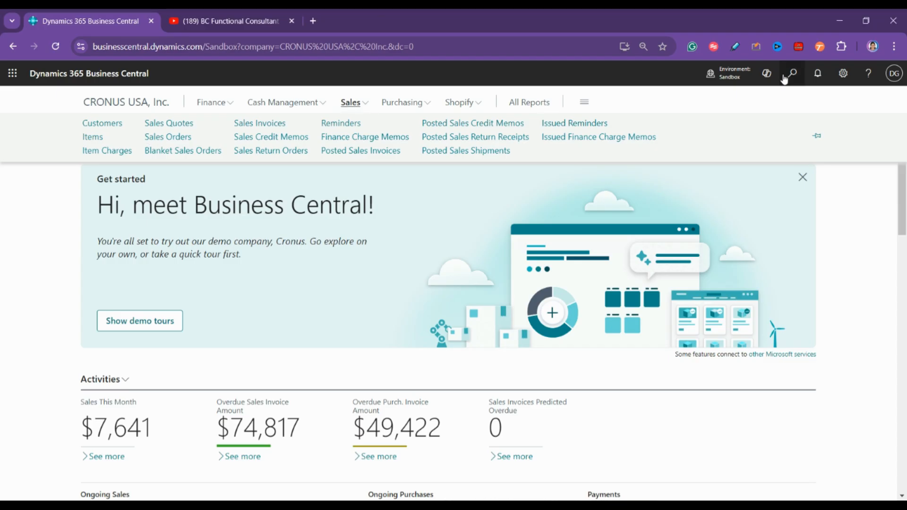
click(788, 77)
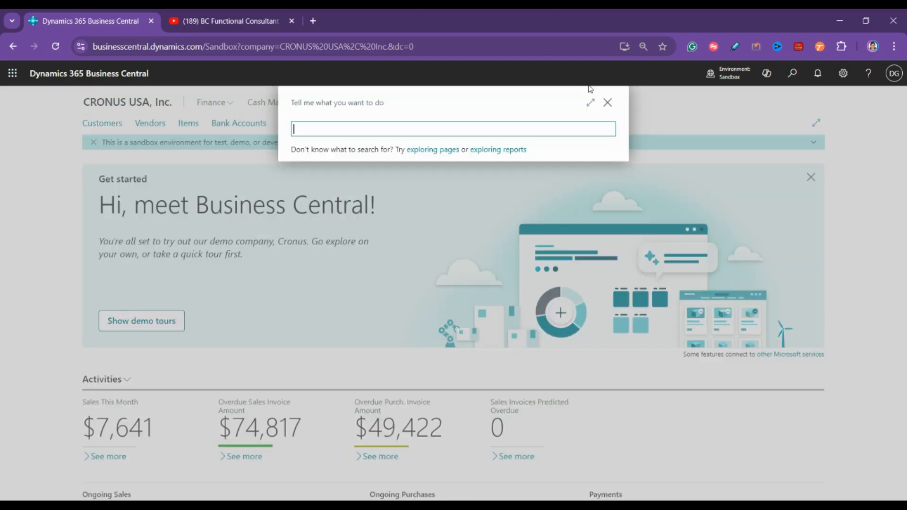
text(sales order)
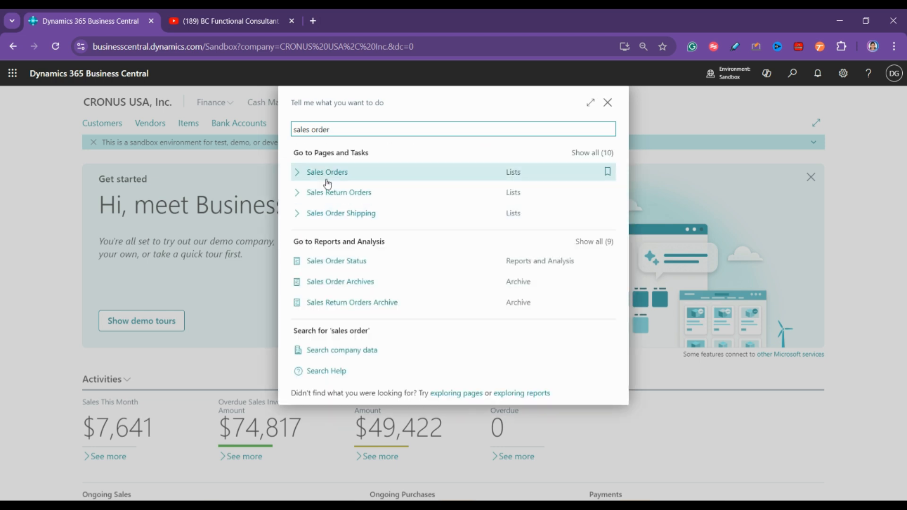
click(338, 178)
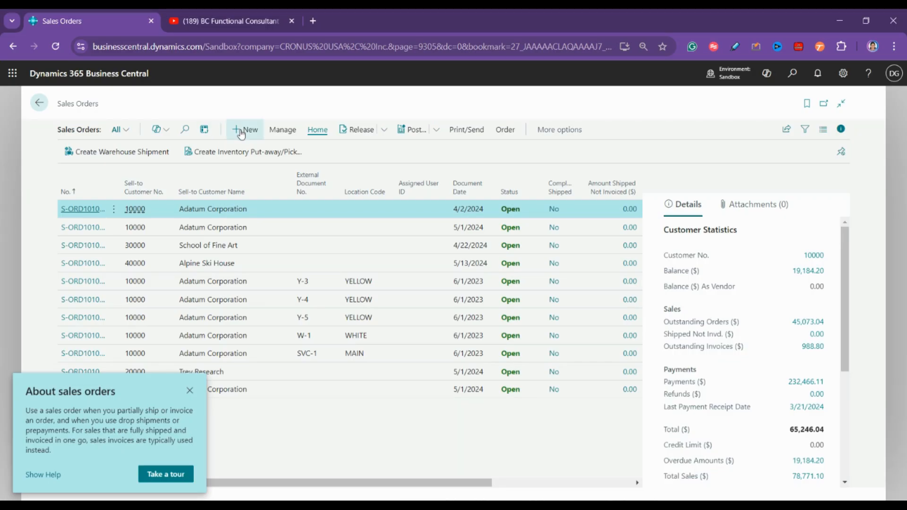
Create a new sales order and select Contoso Ltd as its customer
click(241, 130)
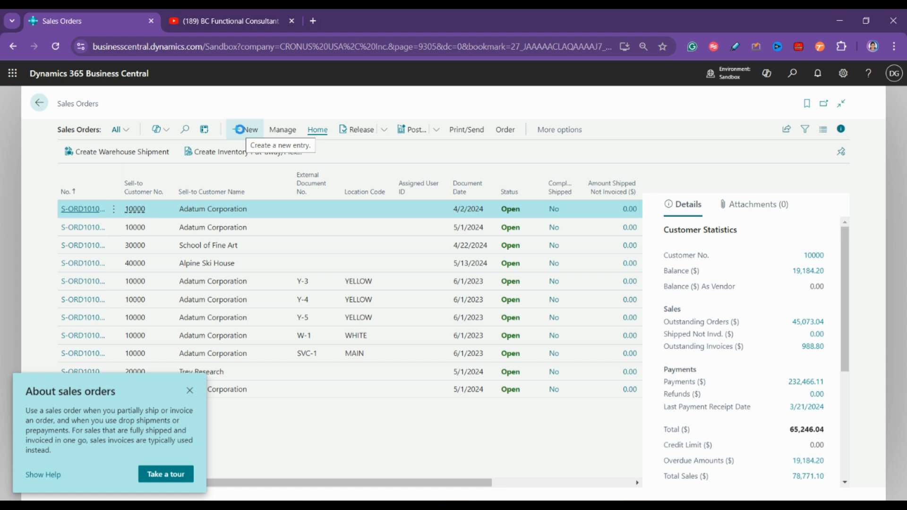
click(240, 129)
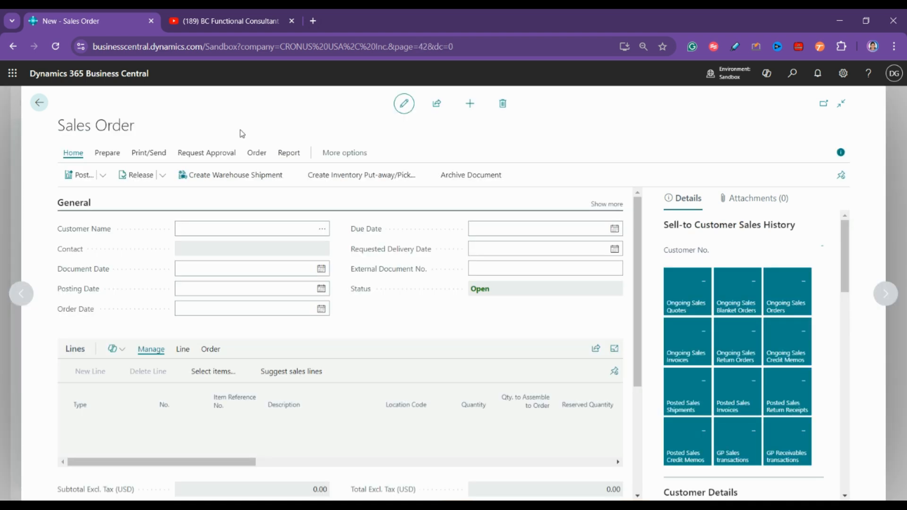
click(322, 230)
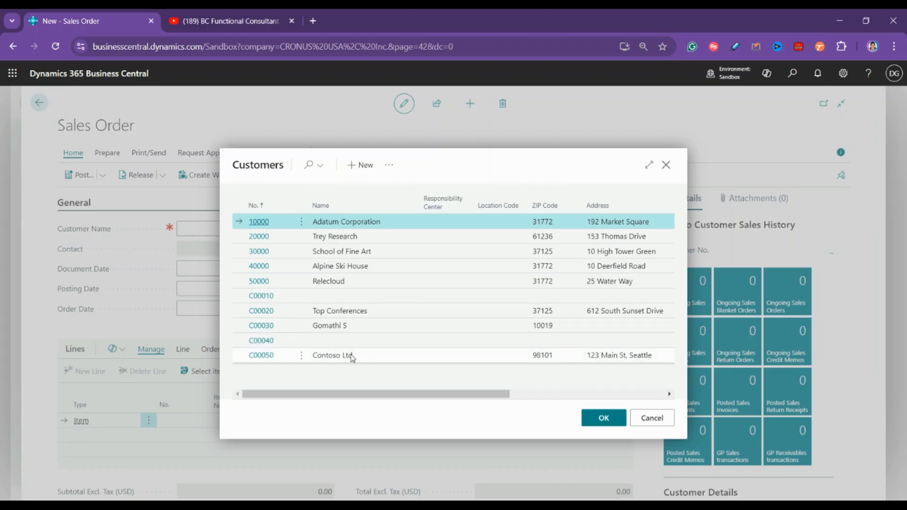
click(392, 361)
click(598, 421)
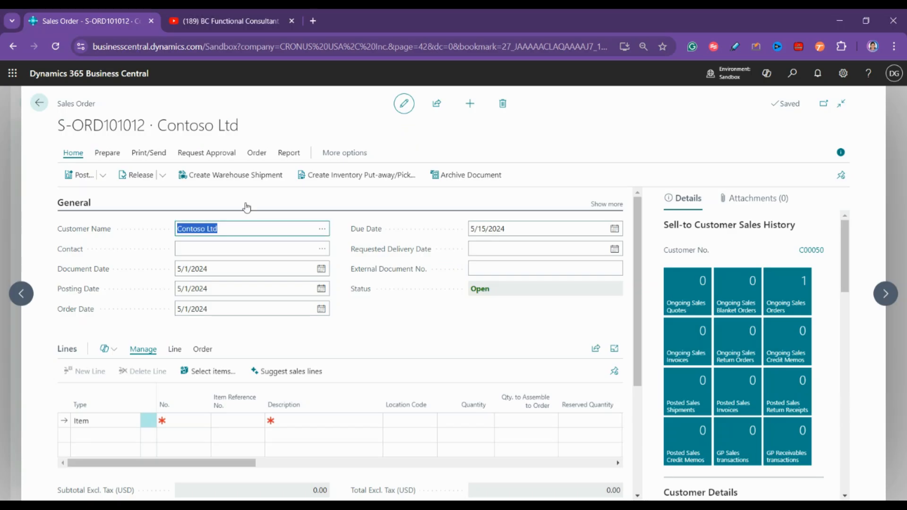
Try to assign the Contoso Ltd company contact to the sales order, checking its details in the contact lookup
click(328, 255)
click(323, 249)
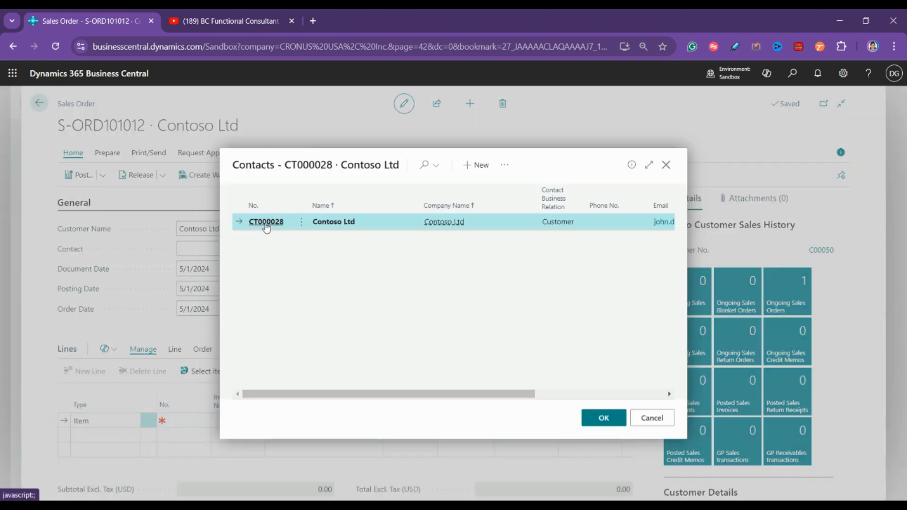
click(596, 418)
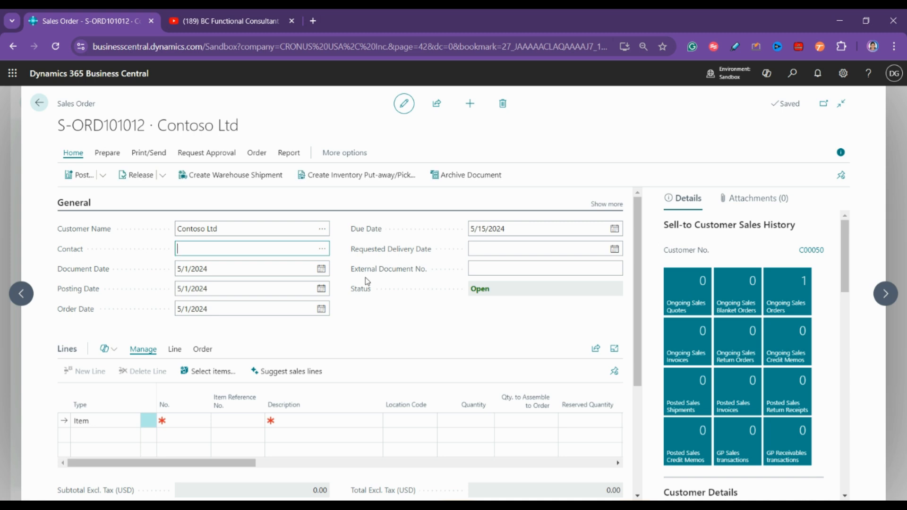
click(320, 250)
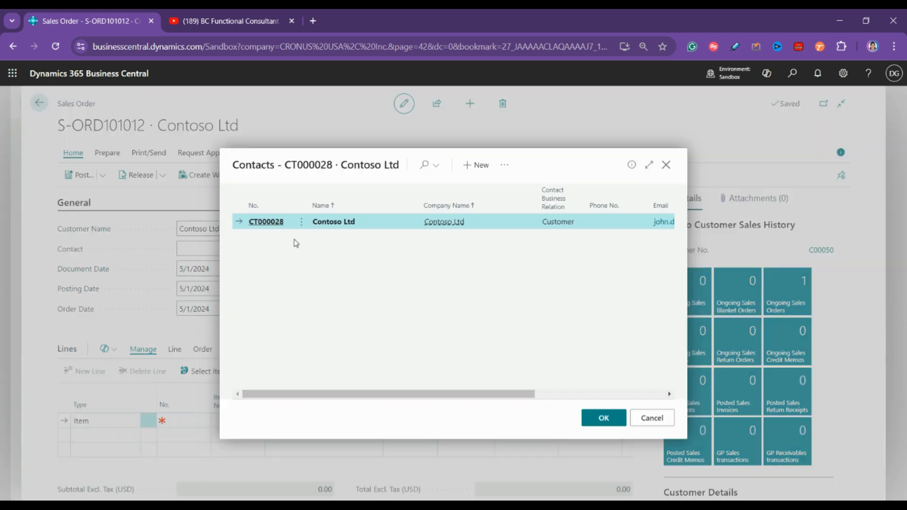
drag(449, 393, 571, 394)
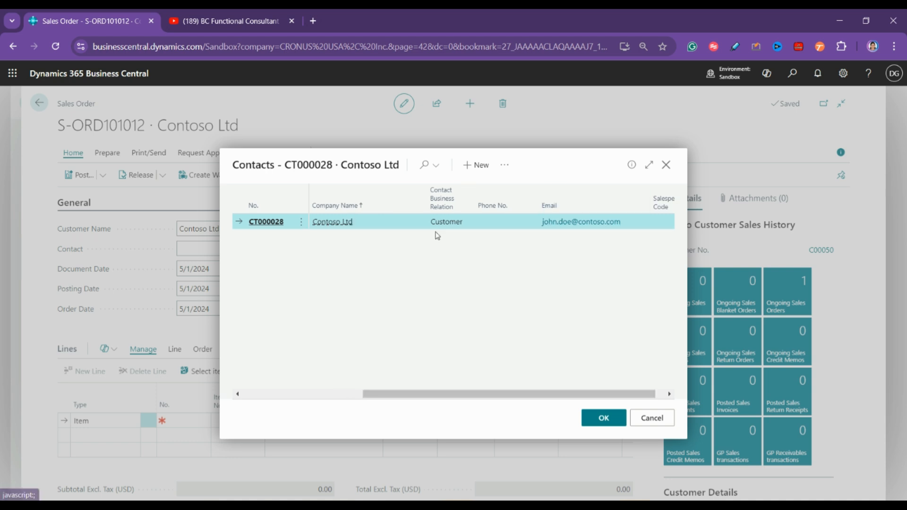
mouse_move(332, 222)
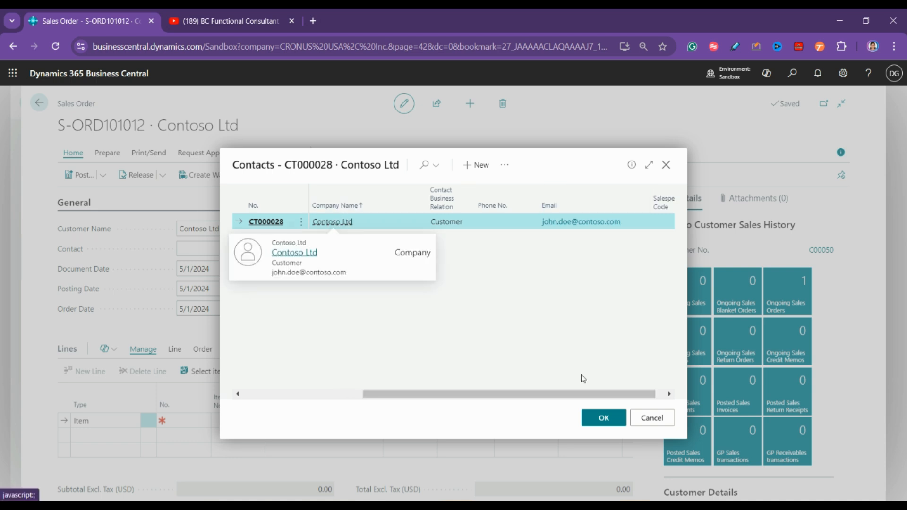
click(266, 223)
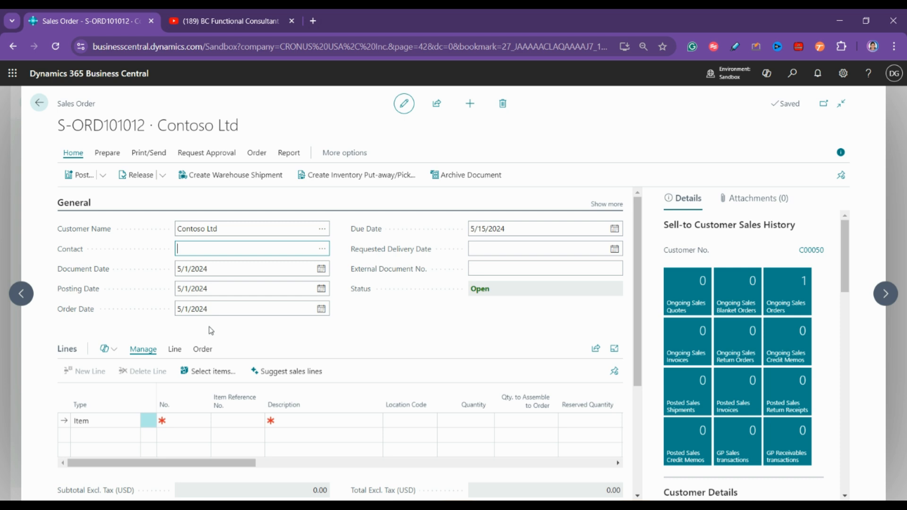
Set the sales order's order date and posting date to 8/21/2024
click(325, 314)
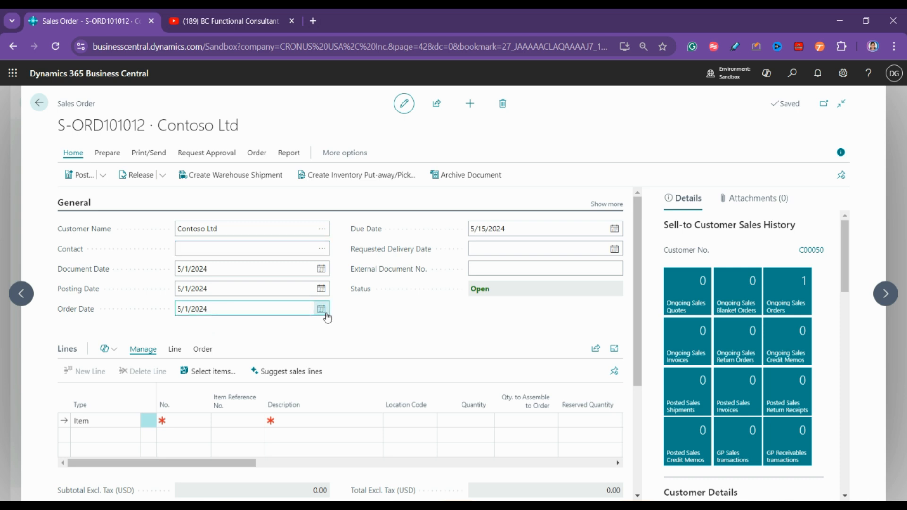
click(278, 330)
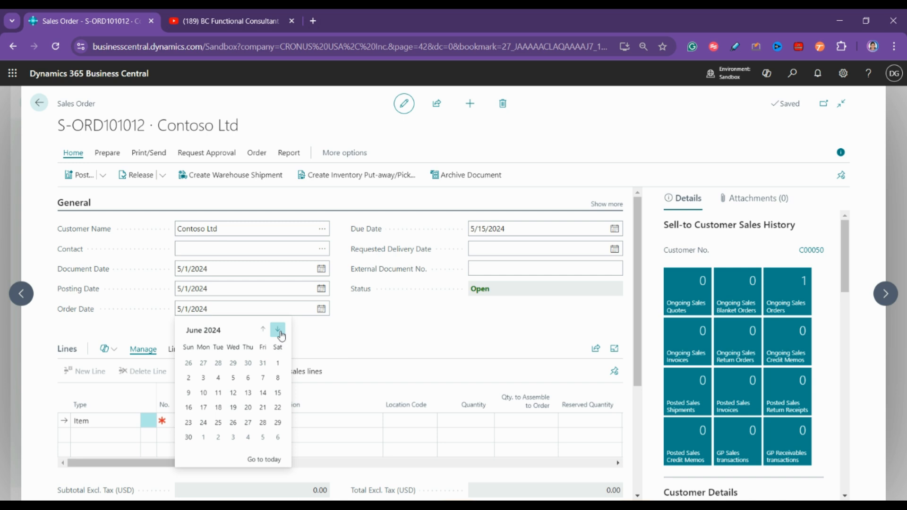
click(279, 331)
click(279, 331)
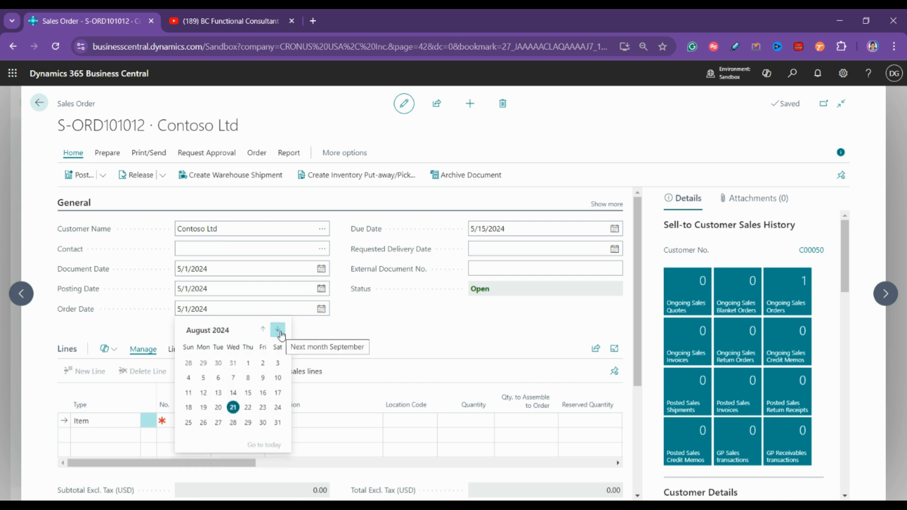
click(232, 407)
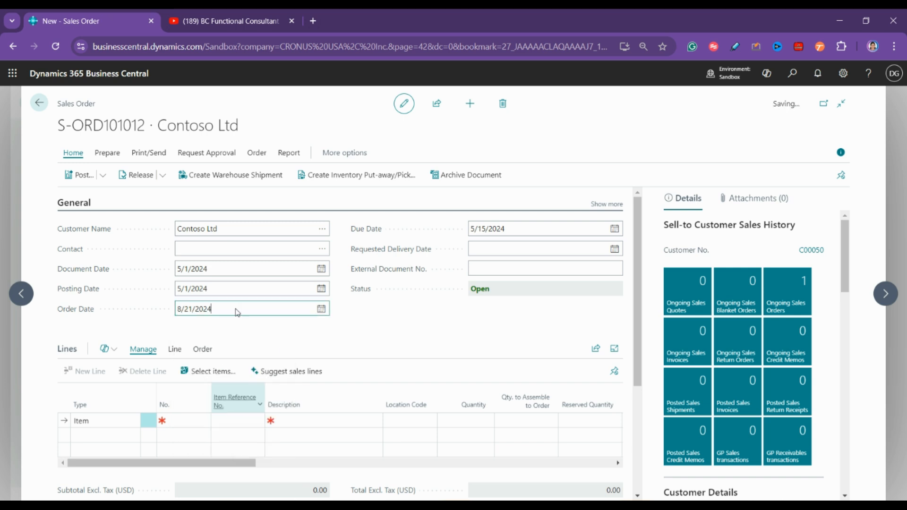
click(321, 288)
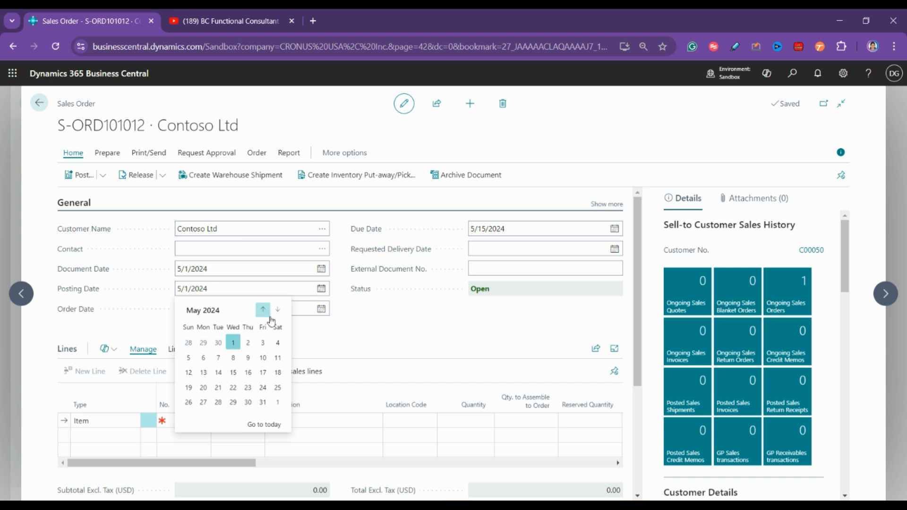
click(261, 425)
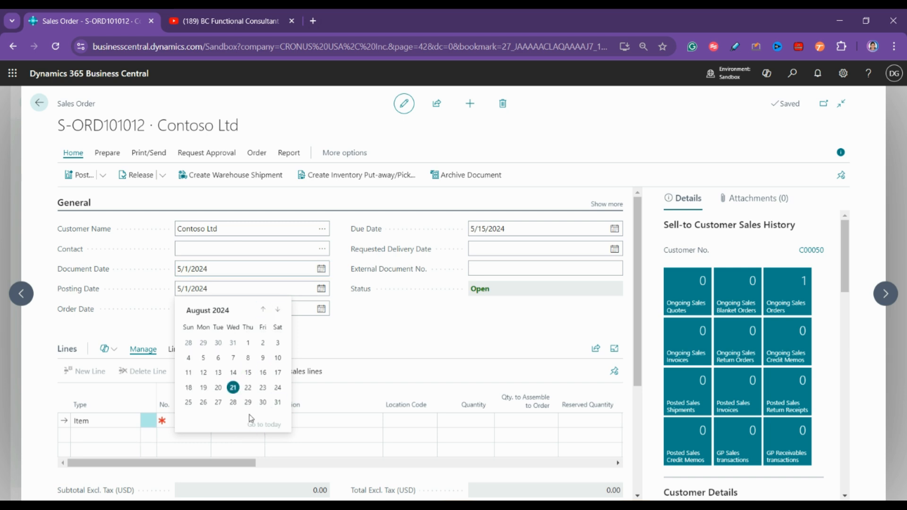
click(232, 387)
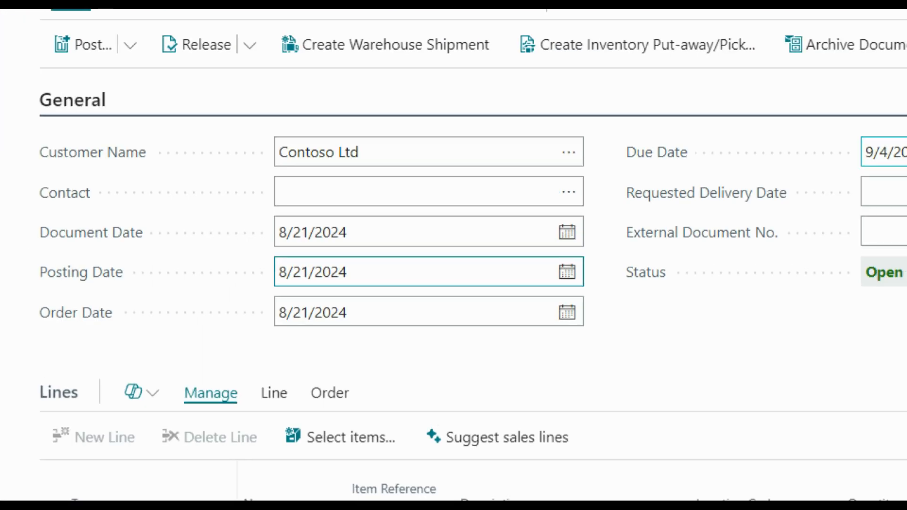
mouse_move(121, 191)
mouse_down()
mouse_move(2, 253)
mouse_move(531, 375)
mouse_move(496, 199)
mouse_move(3, 190)
mouse_up()
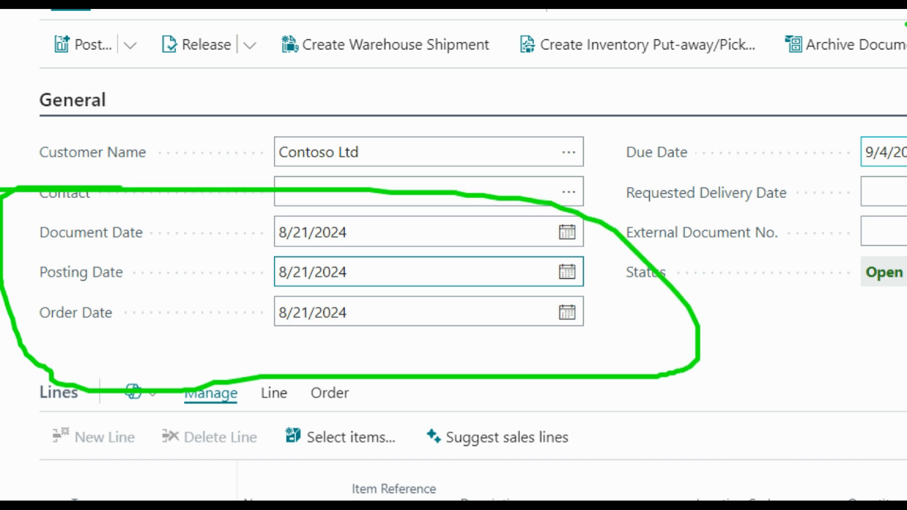
mouse_move(681, 134)
mouse_down()
mouse_move(902, 247)
mouse_move(780, 188)
mouse_up()
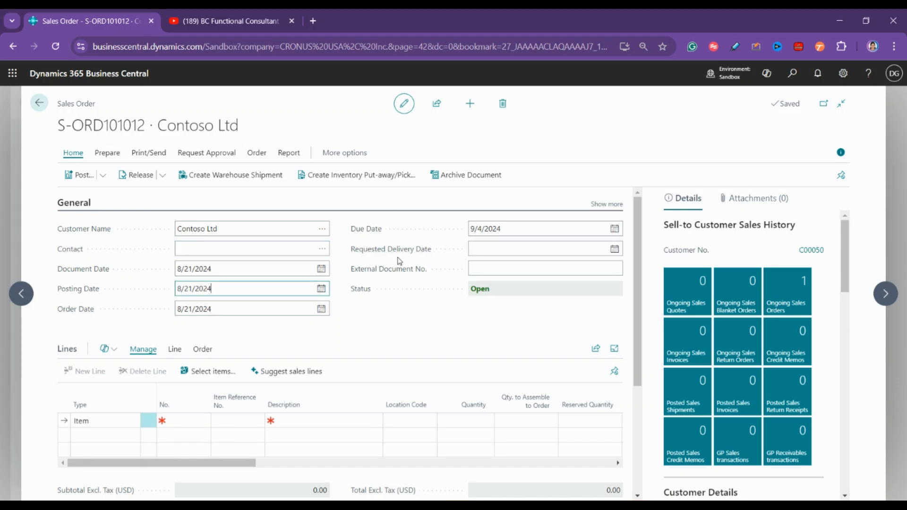
Set the sales order's requested delivery date to 8/25/2024
click(614, 250)
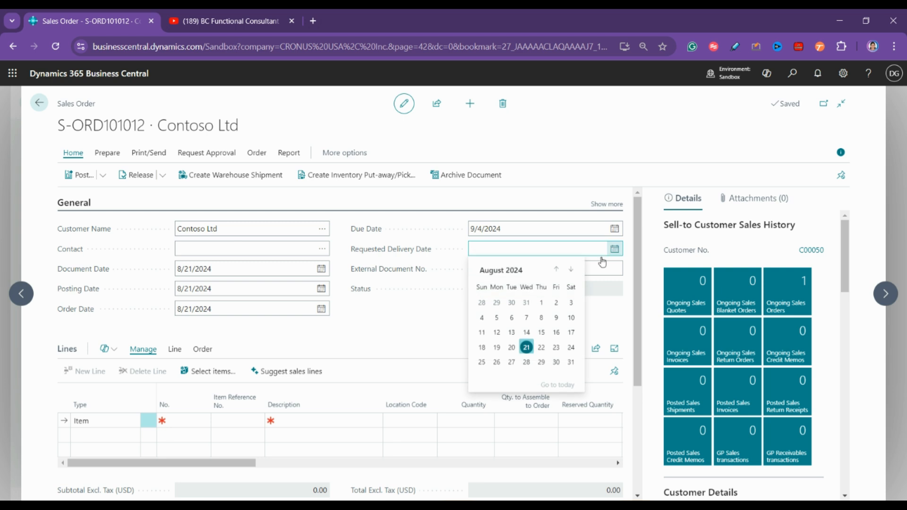
click(481, 360)
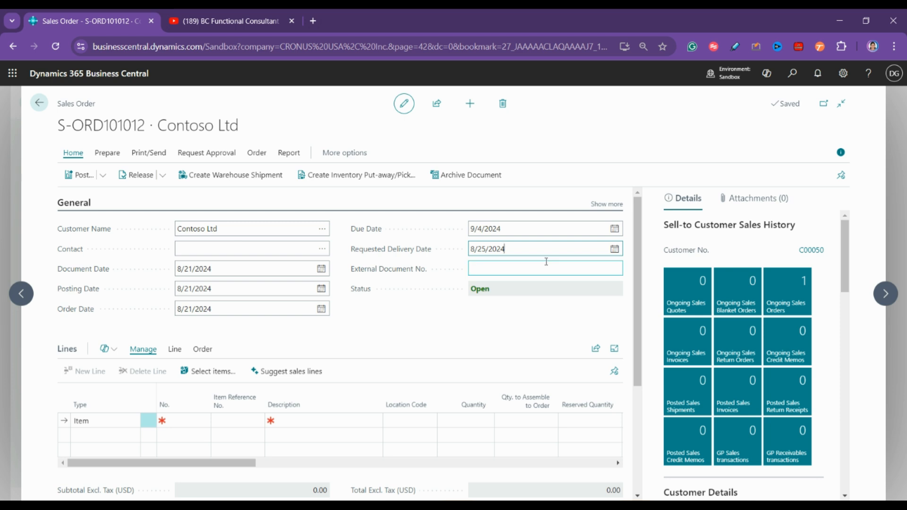
click(512, 275)
Choose item 1000, HASSELT, Conference Chair, on the first line of the sales order
drag(634, 261, 646, 310)
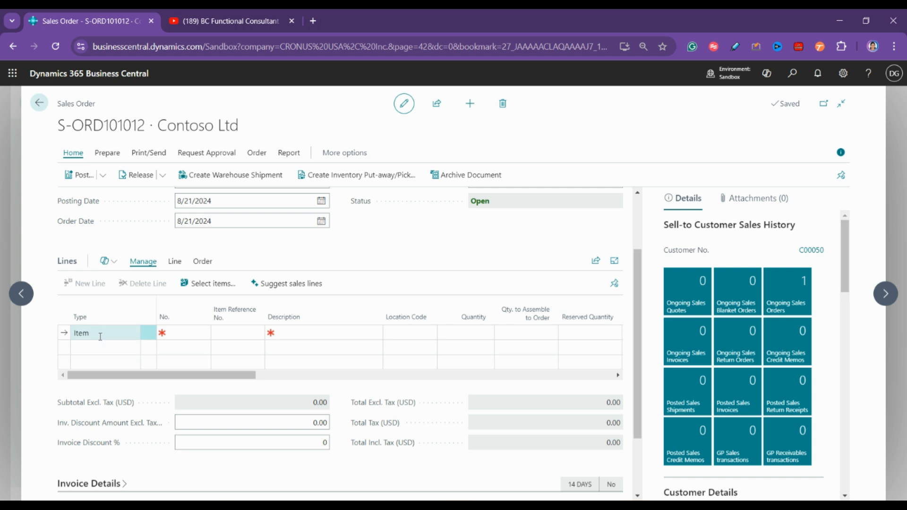
click(181, 332)
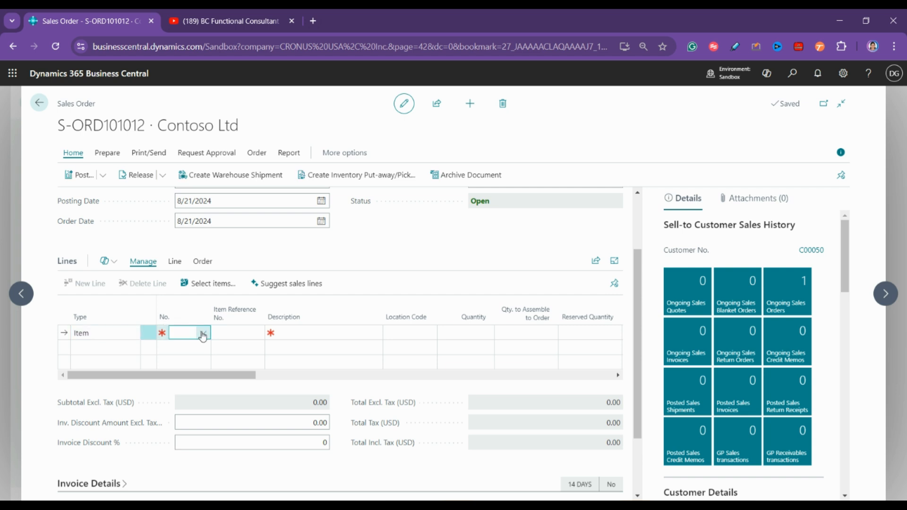
click(203, 334)
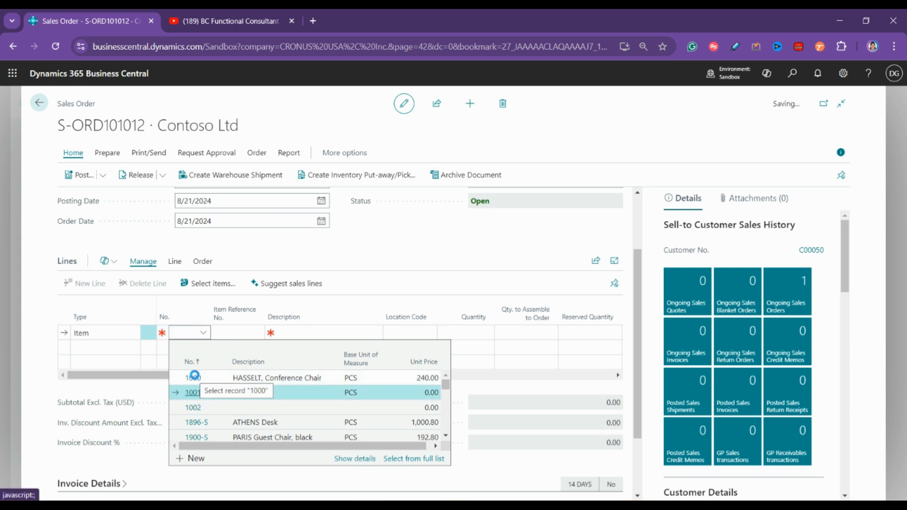
click(194, 392)
click(203, 334)
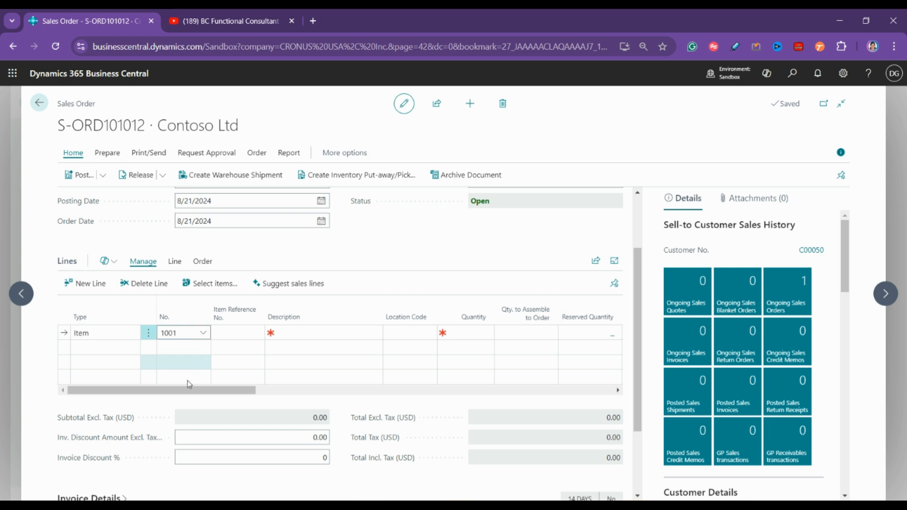
click(189, 383)
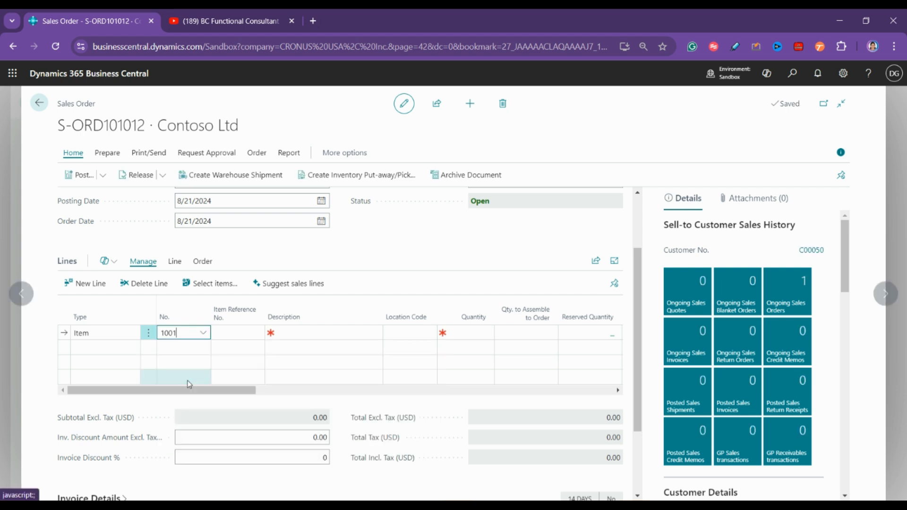
click(202, 334)
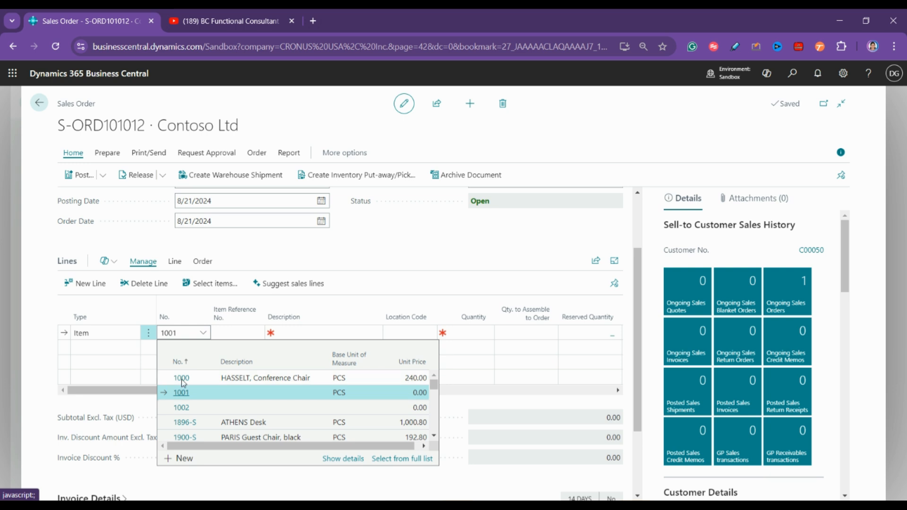
click(182, 380)
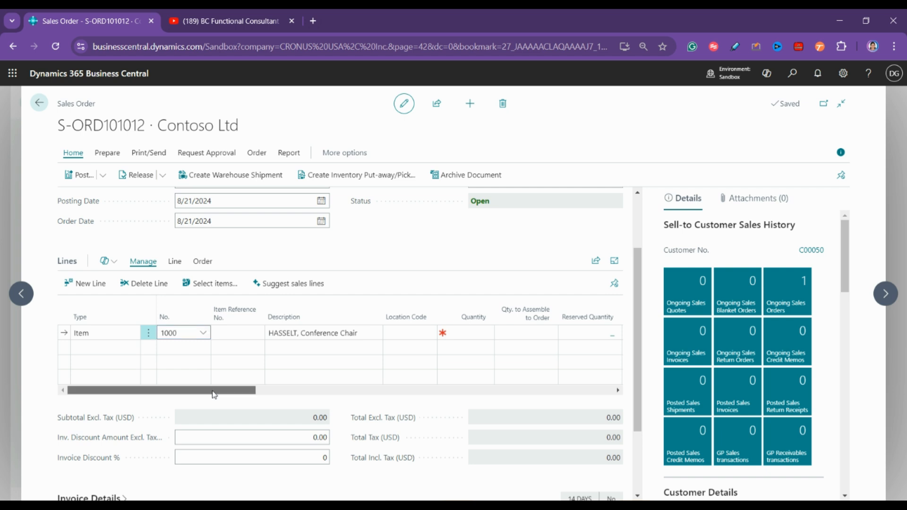
Set the quantity on the conference chair line to 5
drag(214, 395, 298, 392)
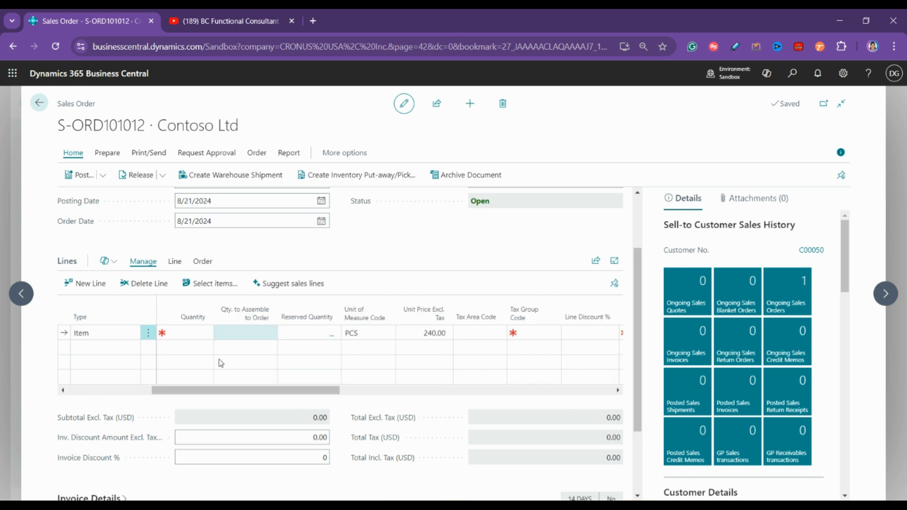
drag(243, 390, 217, 390)
click(193, 336)
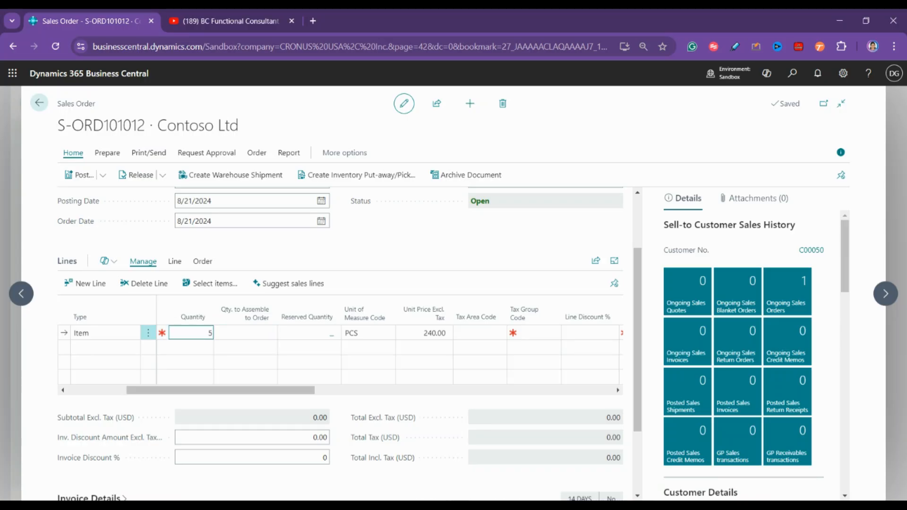
mouse_move(268, 499)
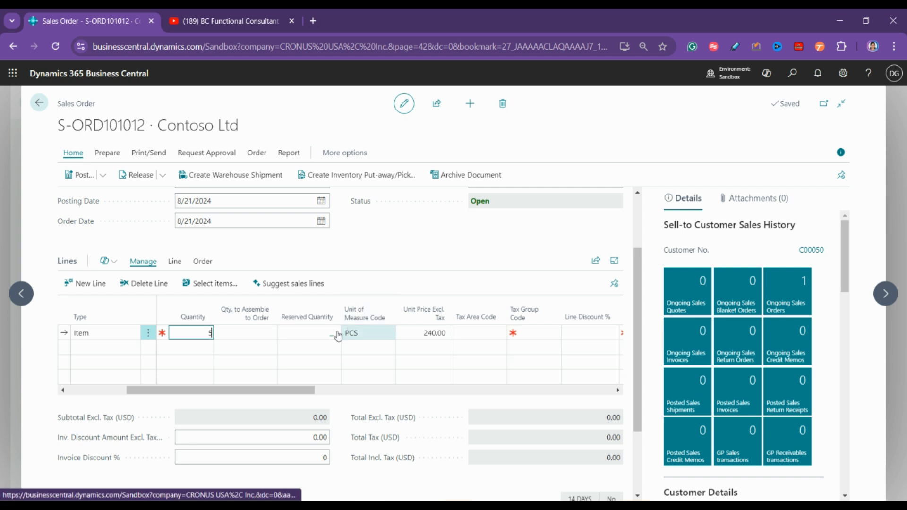
Set the conference chair line's unit price excluding tax to 99.90
click(425, 338)
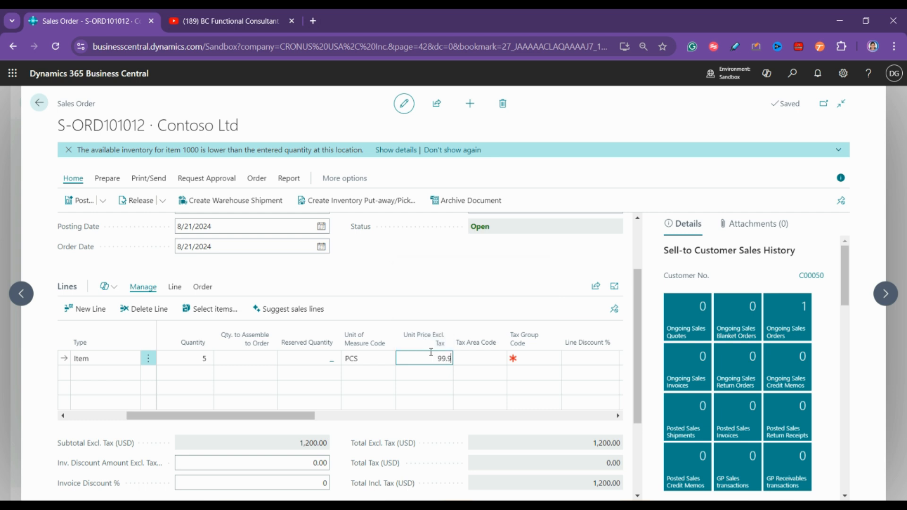
click(431, 354)
key(Tab)
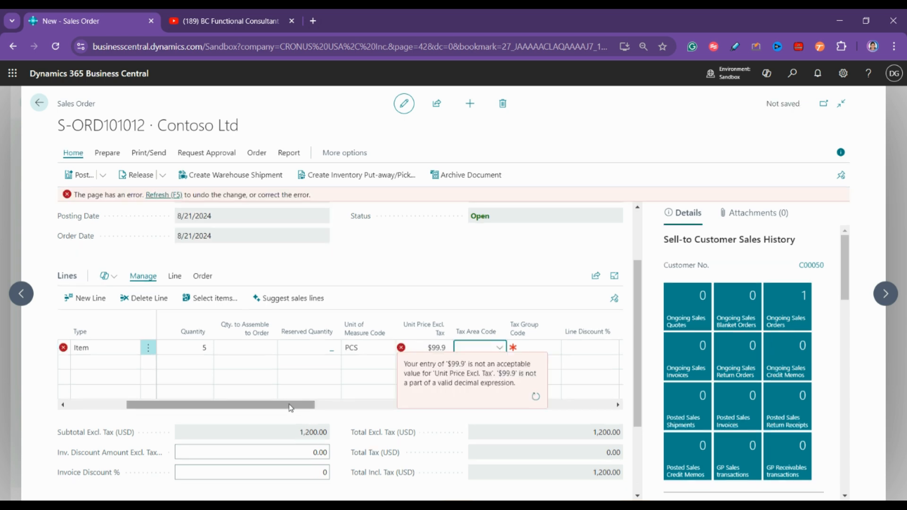
click(435, 347)
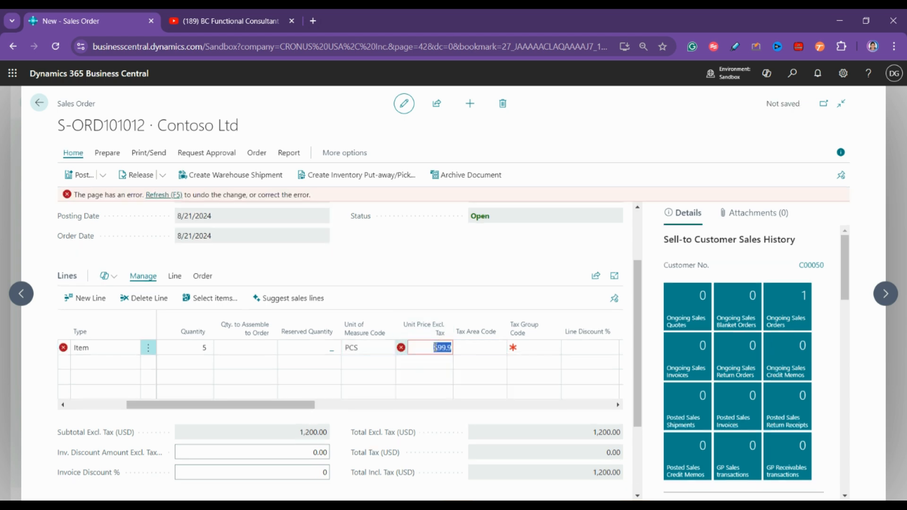
key(shift+Tab)
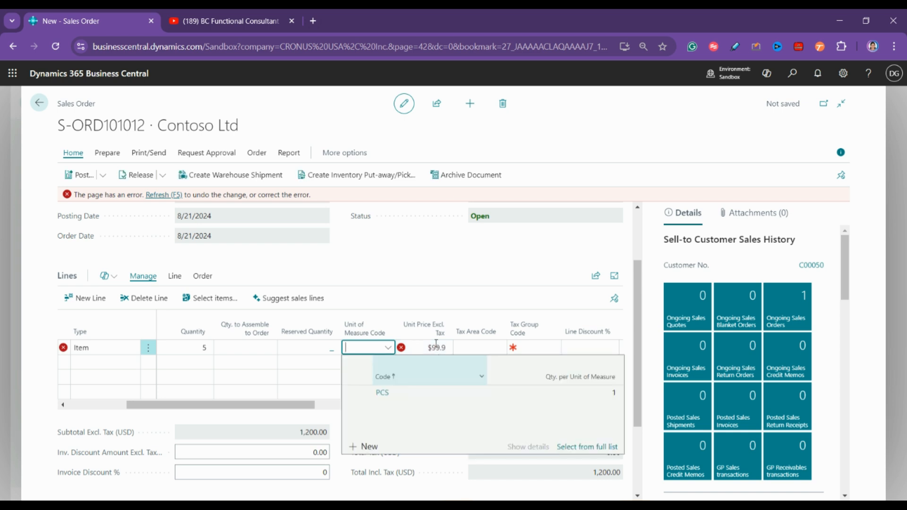
key(Escape)
Try to set the conference chair line's tax area code to ATLANTA, GA
click(474, 347)
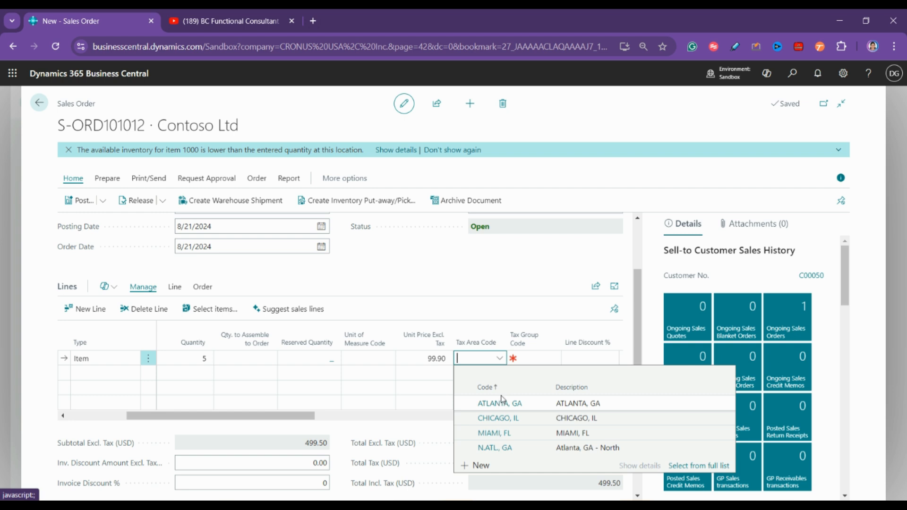
click(501, 404)
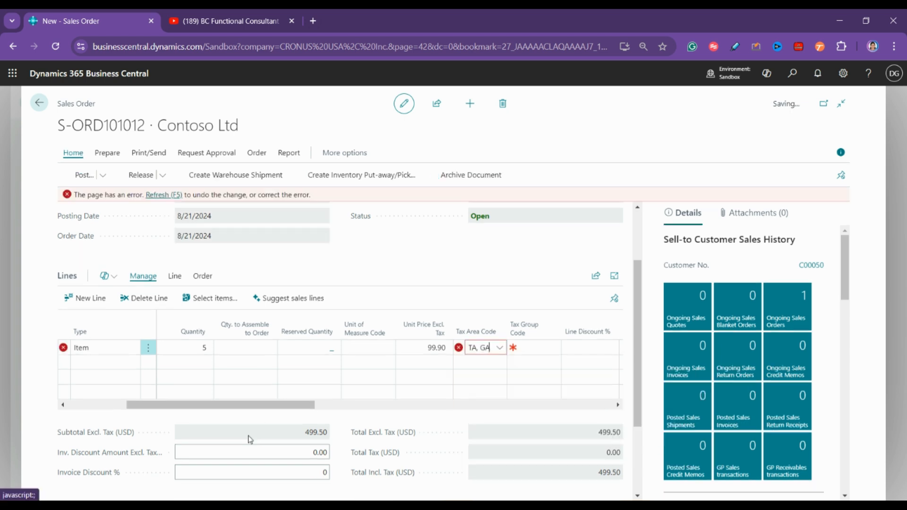
click(499, 348)
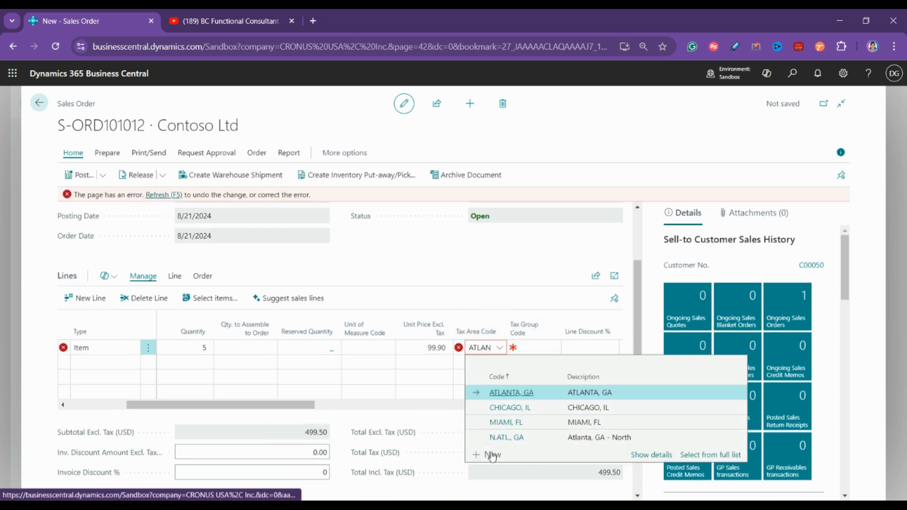
click(500, 350)
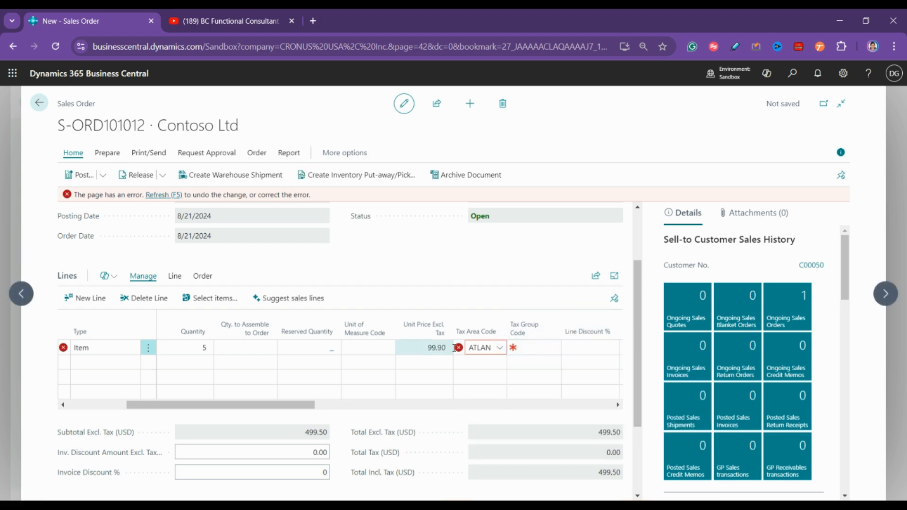
mouse_move(460, 349)
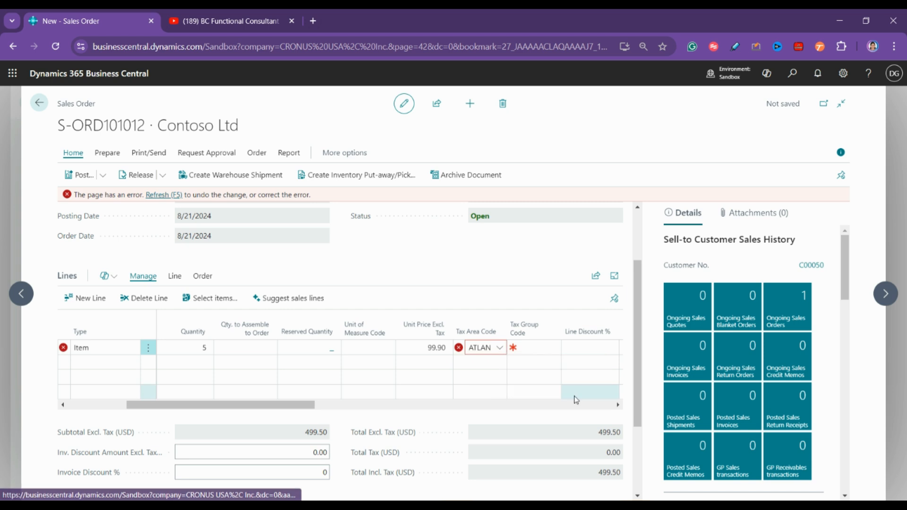
key(F5)
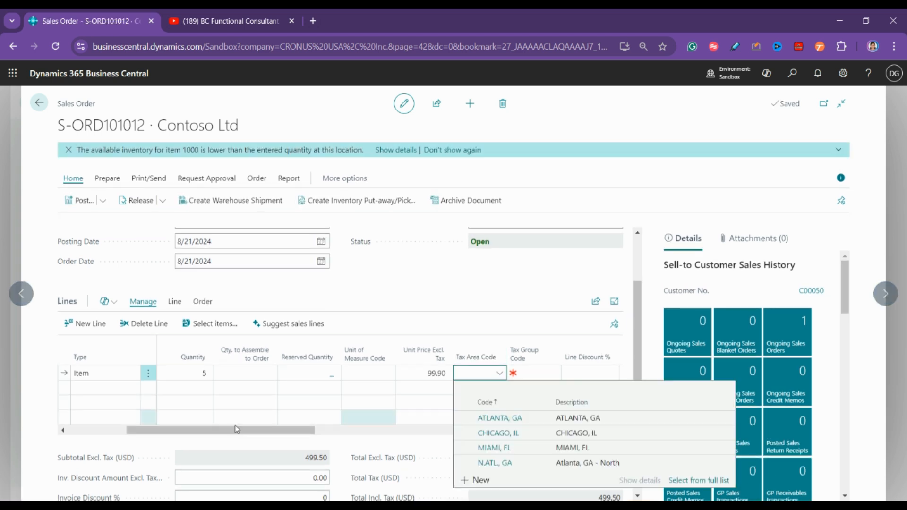
Assign the FURNITURE tax group code to the conference chair line
drag(269, 415, 314, 416)
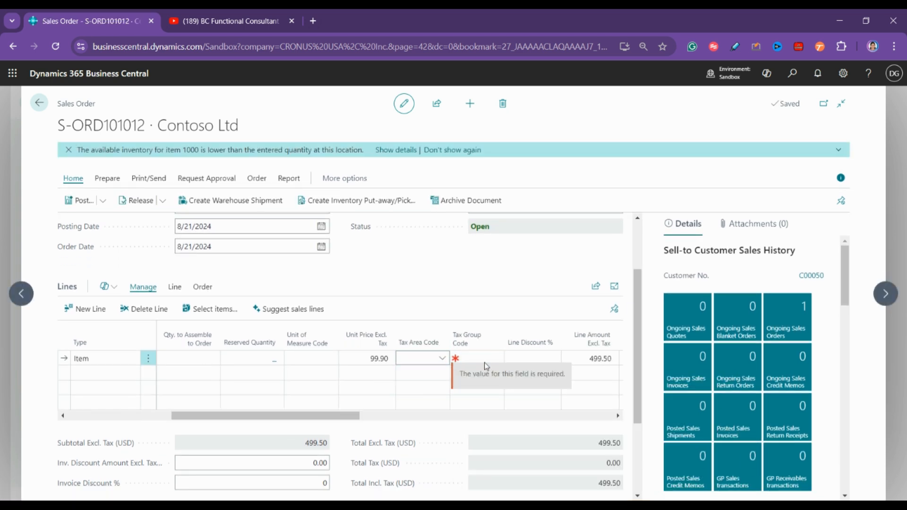
click(488, 356)
click(494, 360)
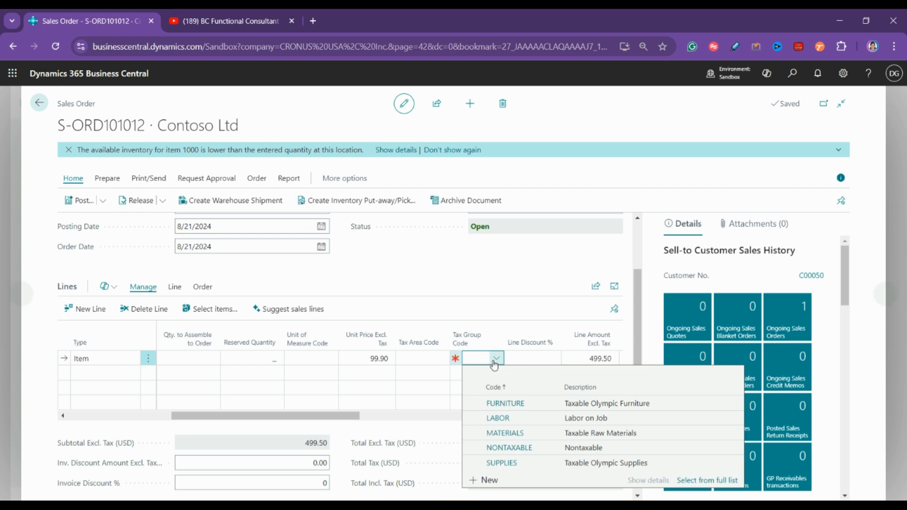
click(495, 360)
click(494, 362)
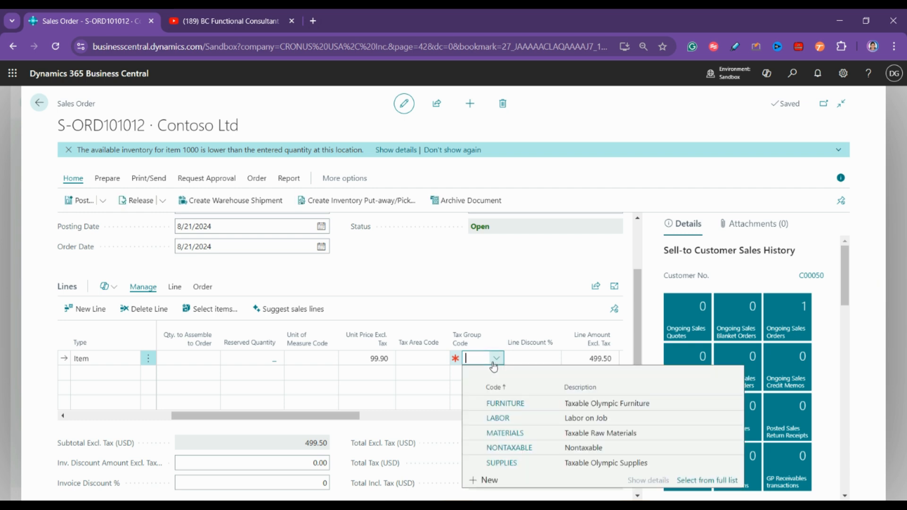
click(489, 403)
Start a second sales order line of type Item below the conference chair line
drag(355, 418, 10, 443)
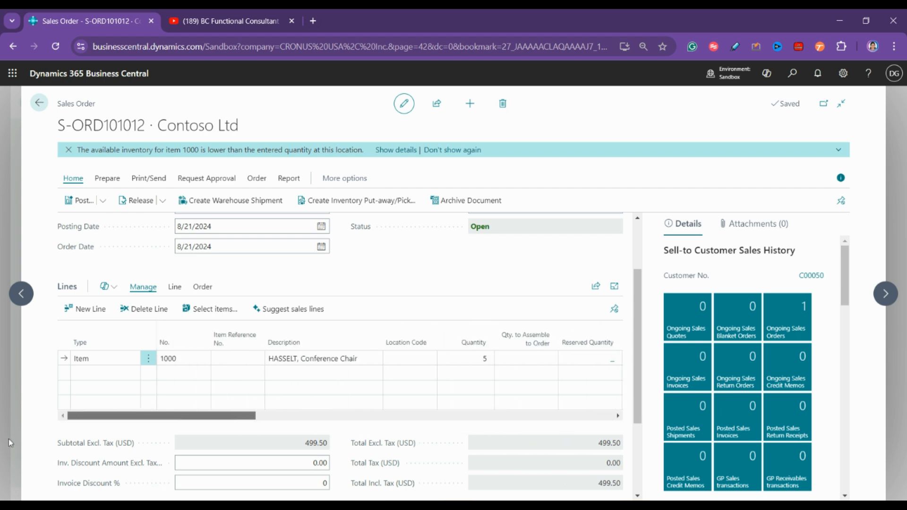
click(94, 372)
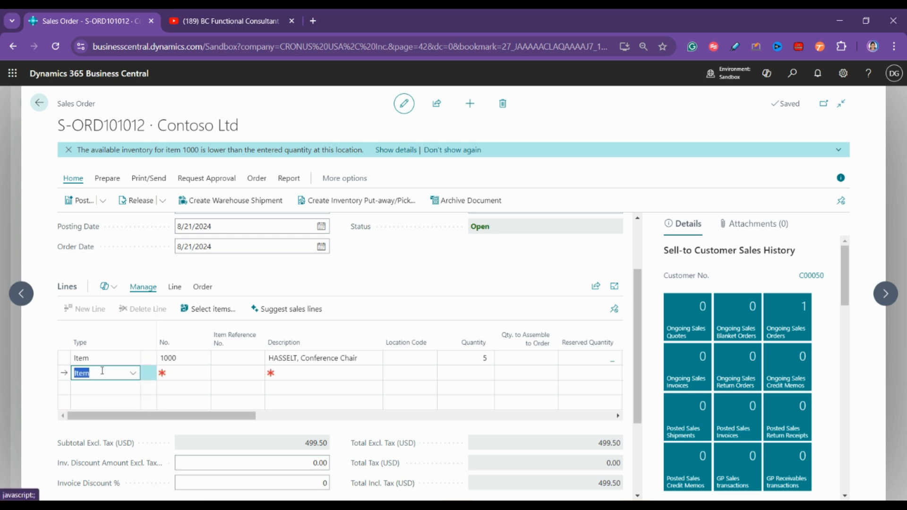
click(135, 375)
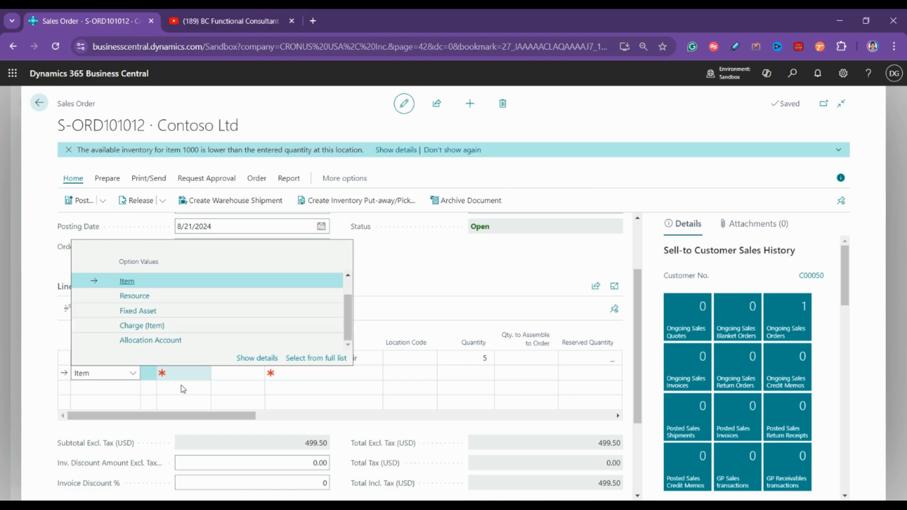
click(185, 386)
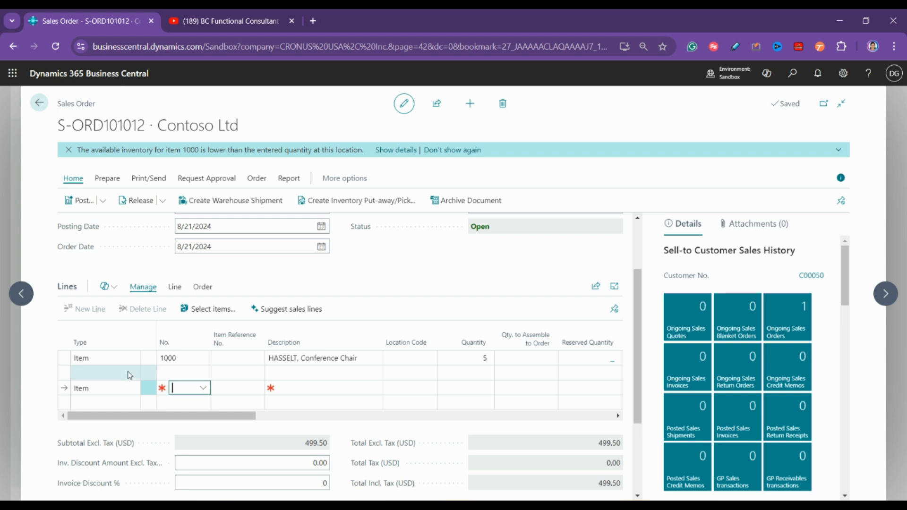
click(129, 373)
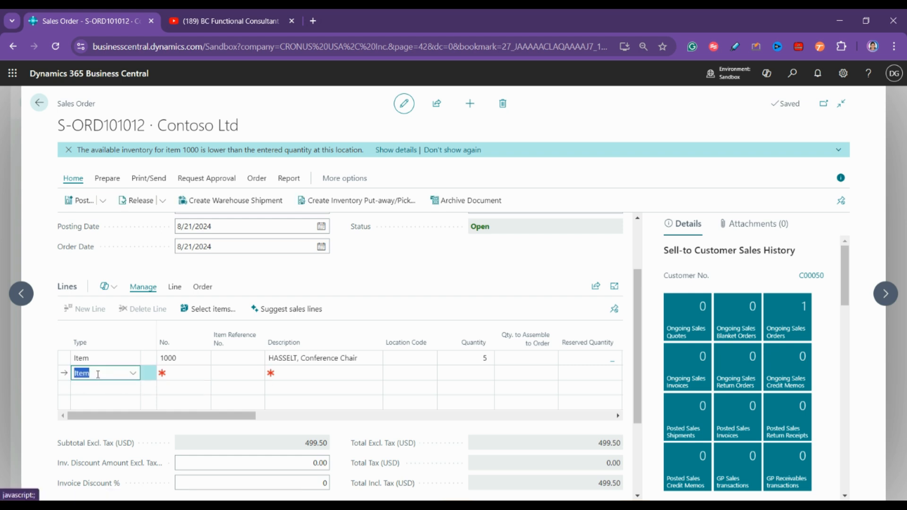
click(134, 374)
click(134, 375)
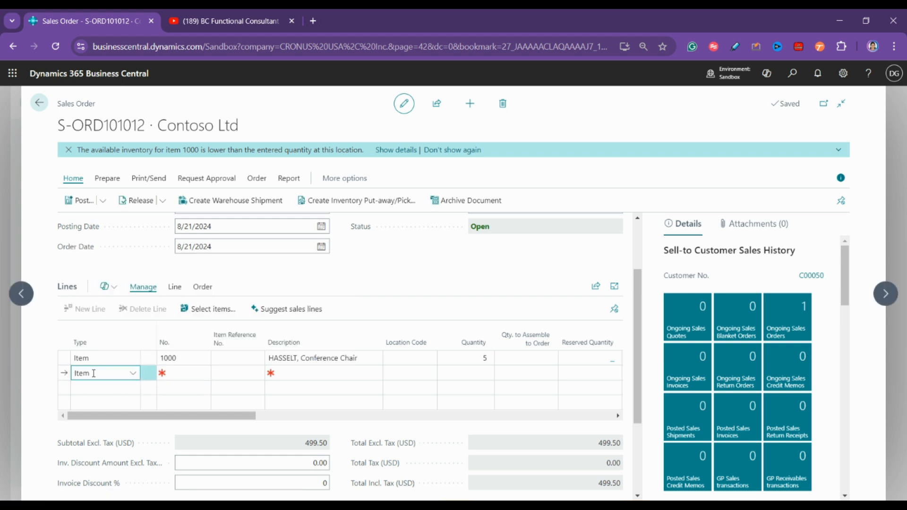
Examine the order totals and the Invoice Details section, including the available payment terms codes
scroll(298, 376, down, 3)
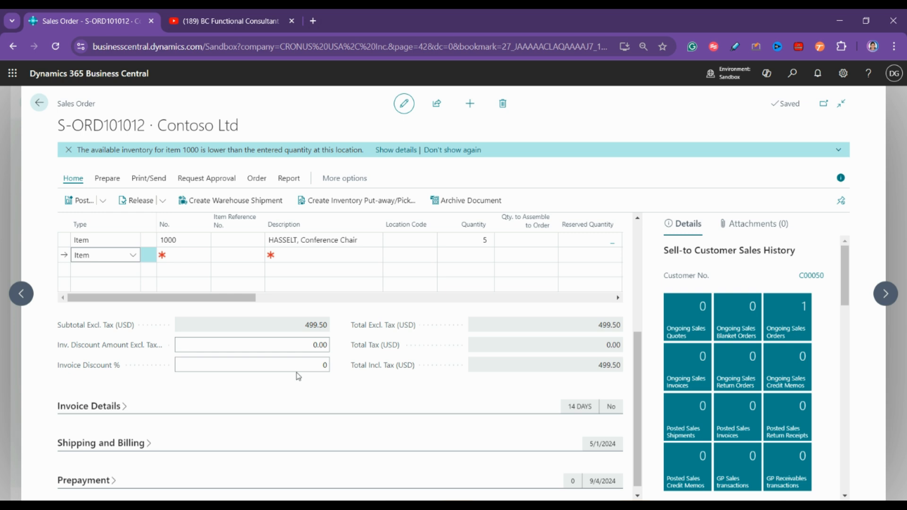
scroll(298, 377, up, 2)
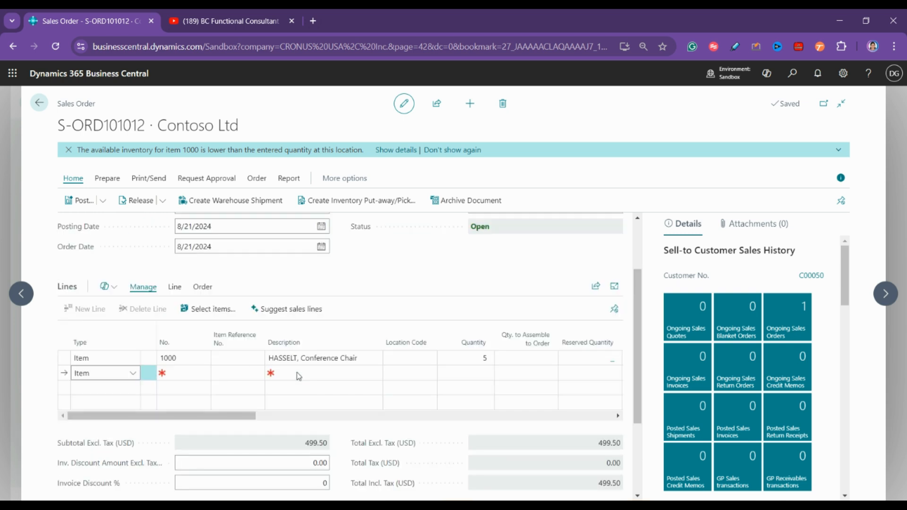
scroll(144, 388, down, 2)
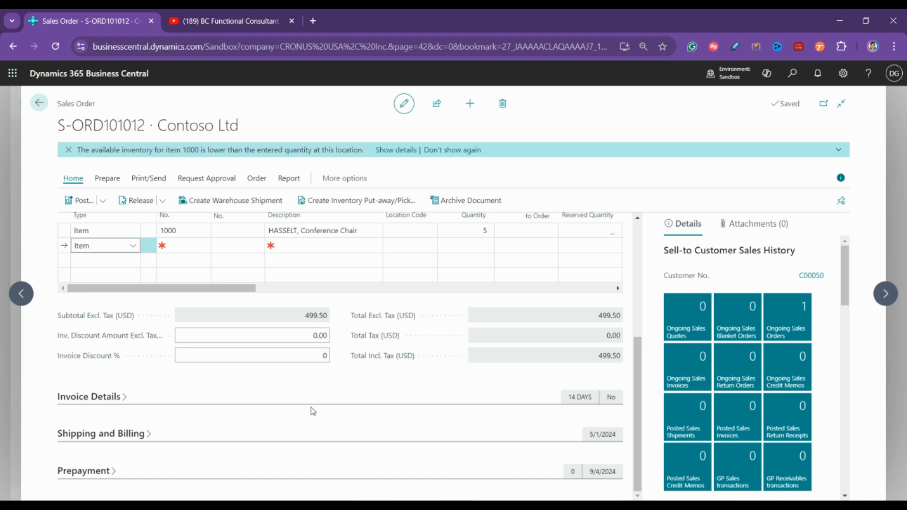
click(89, 397)
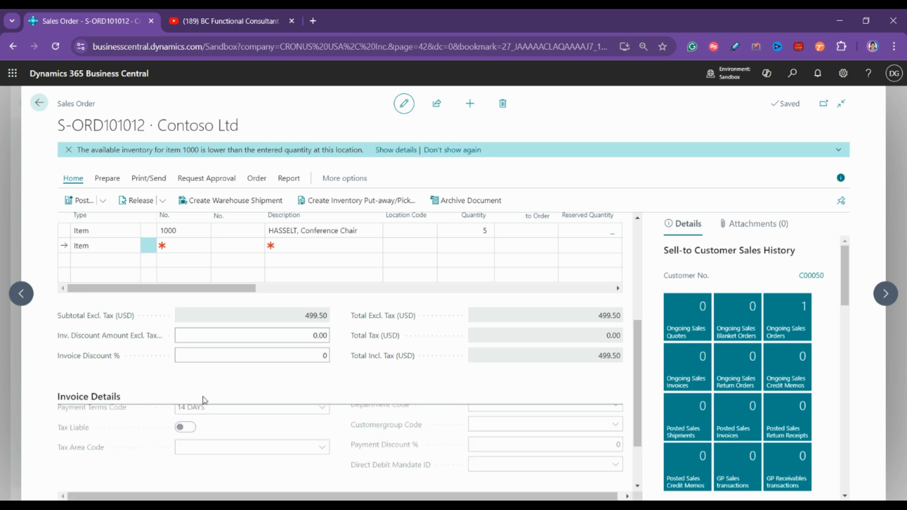
scroll(149, 382, down, 3)
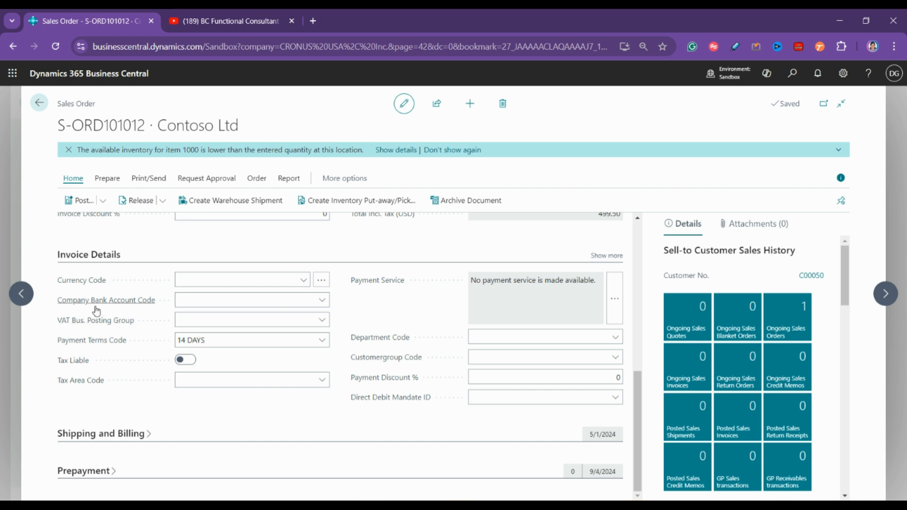
click(207, 316)
click(322, 346)
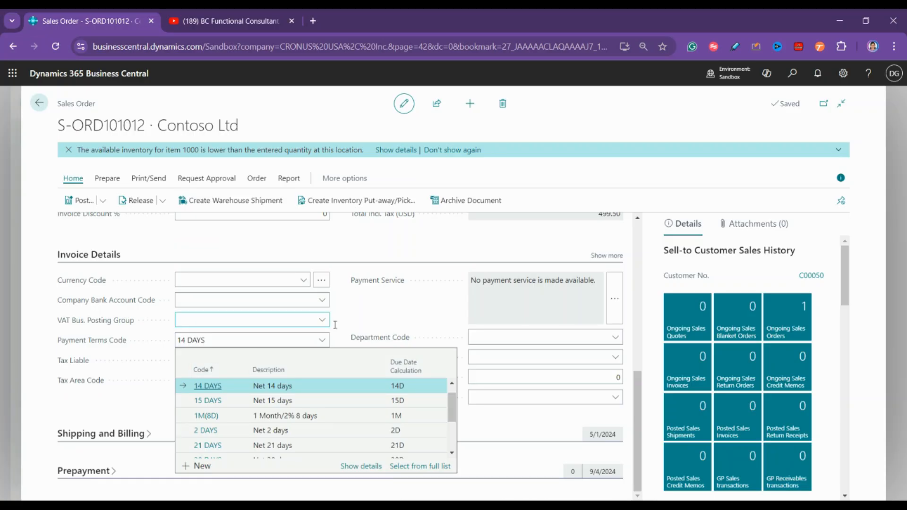
click(406, 314)
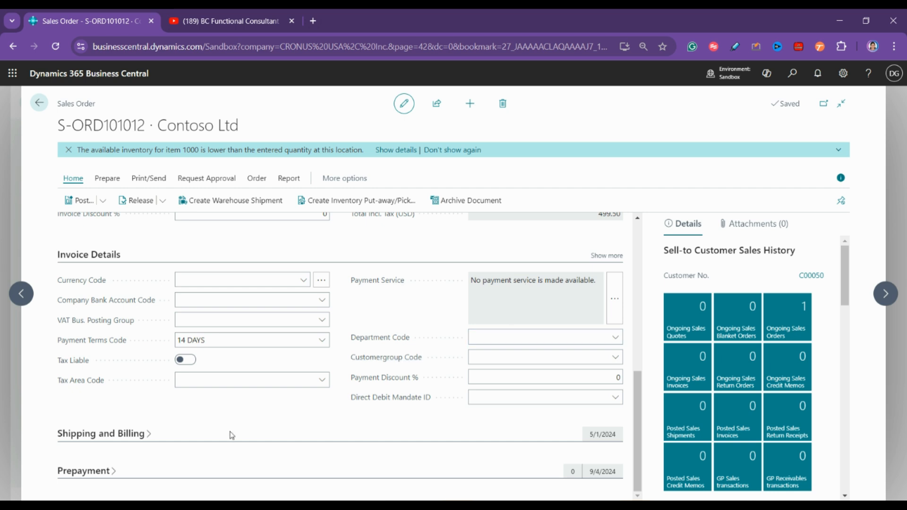
Examine the ship-to and bill-to options under Shipping and Billing, and the Prepayment settings
click(126, 436)
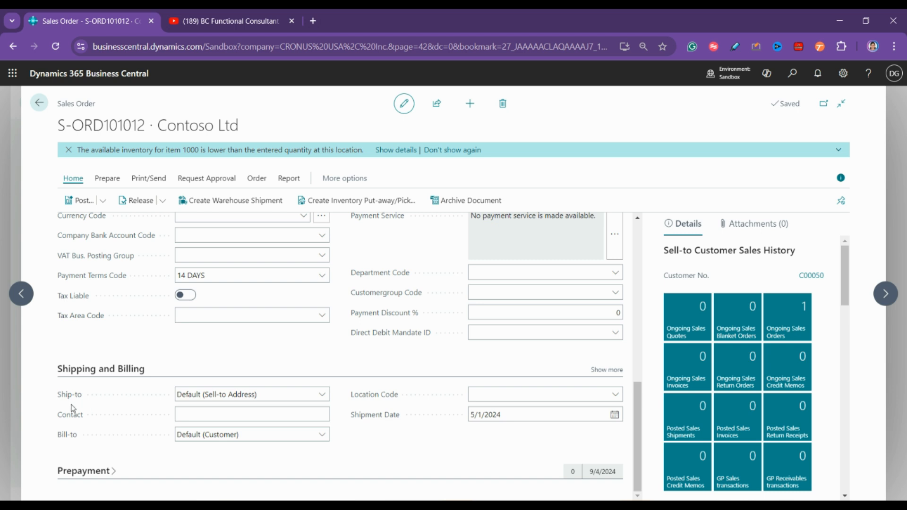
click(312, 397)
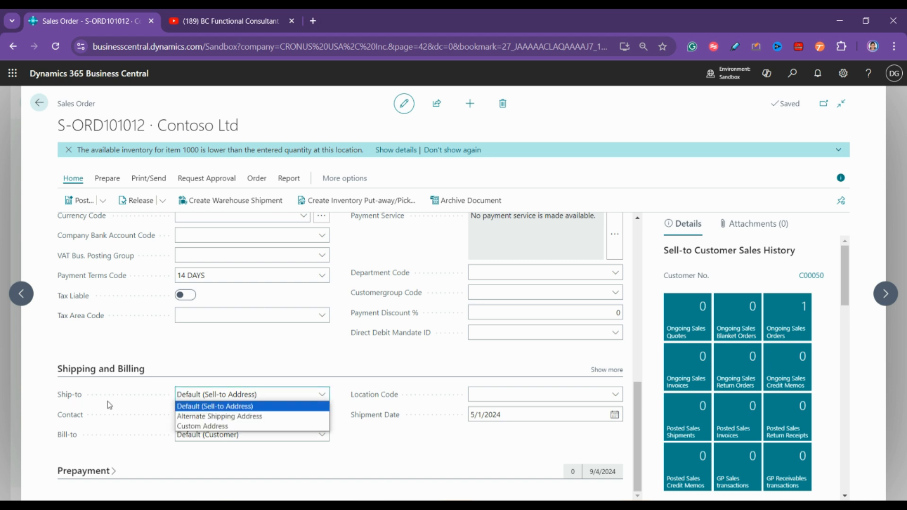
click(121, 409)
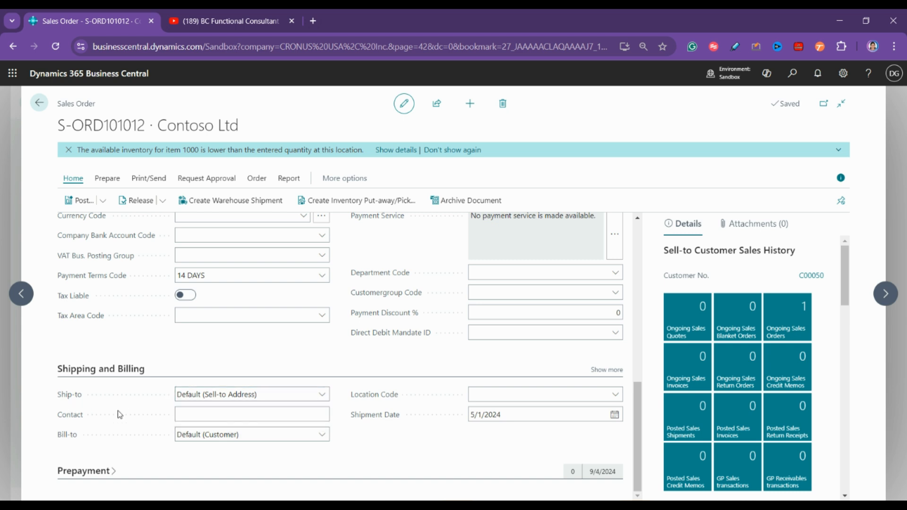
click(308, 439)
click(417, 470)
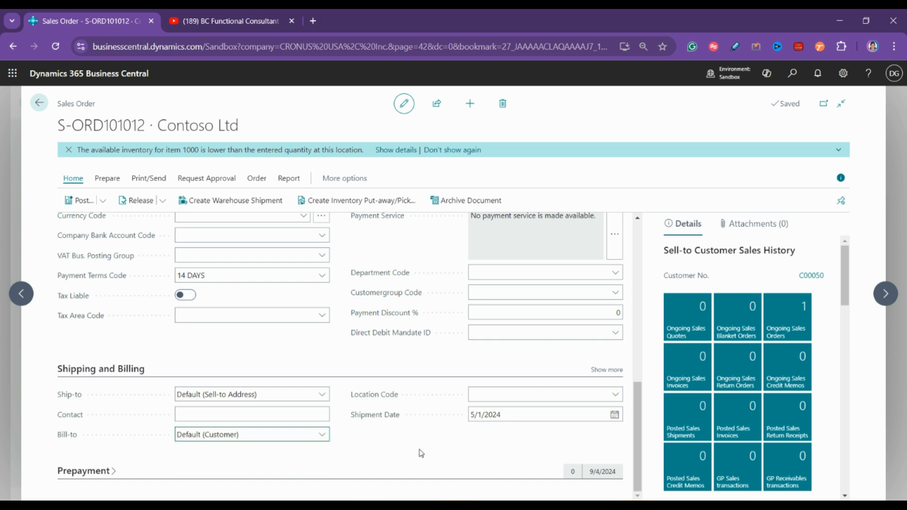
click(76, 472)
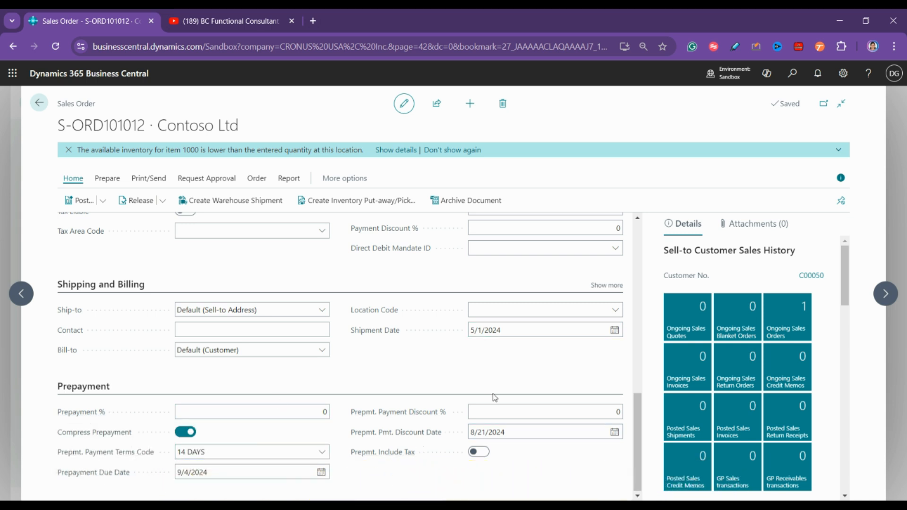
click(531, 419)
Try to post the Contoso Ltd sales order with the Ship and Invoice option and return to the order
scroll(531, 419, up, 10)
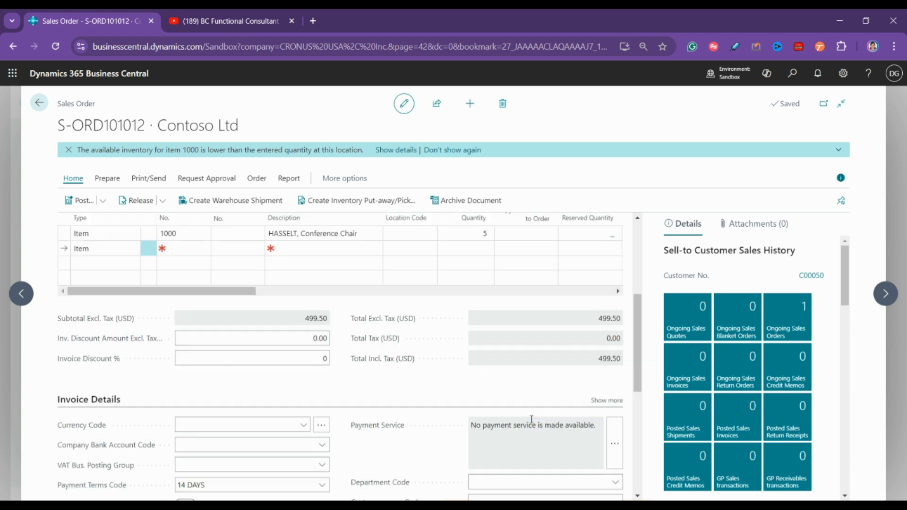
mouse_move(531, 413)
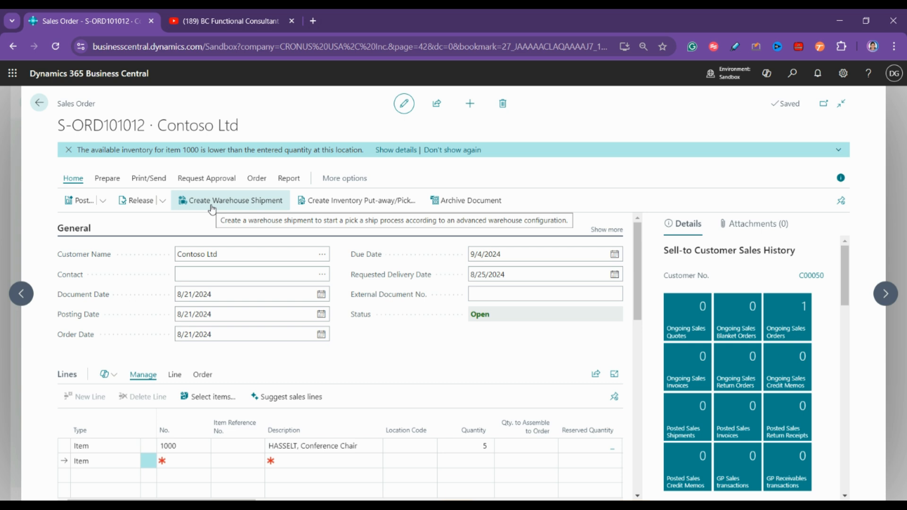
click(103, 202)
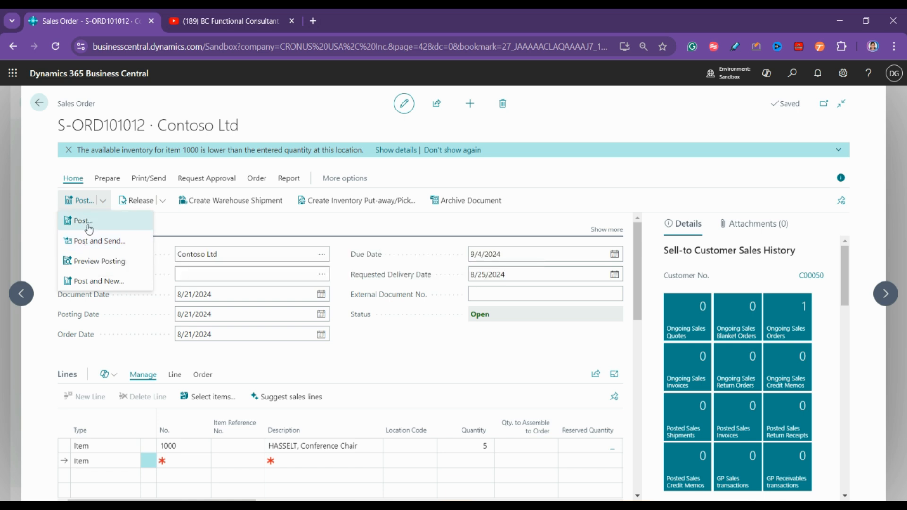
key(Escape)
key(F9)
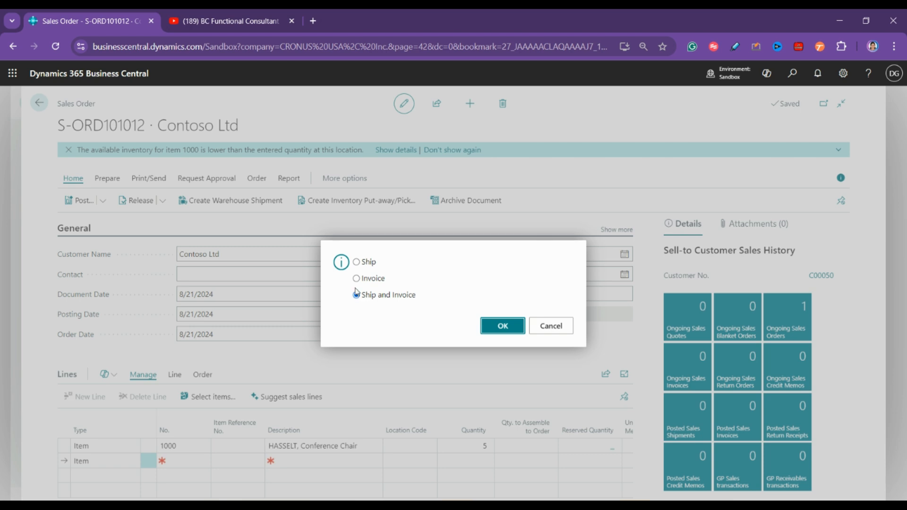
click(503, 327)
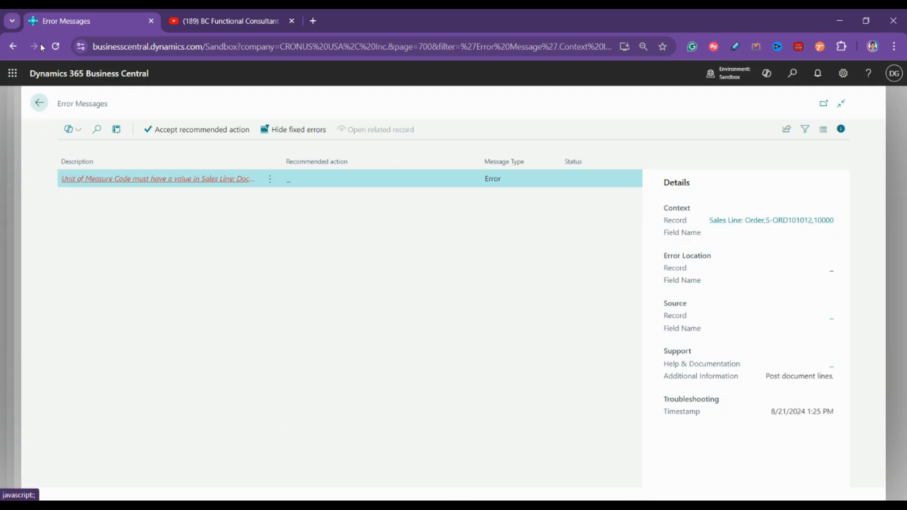
click(39, 103)
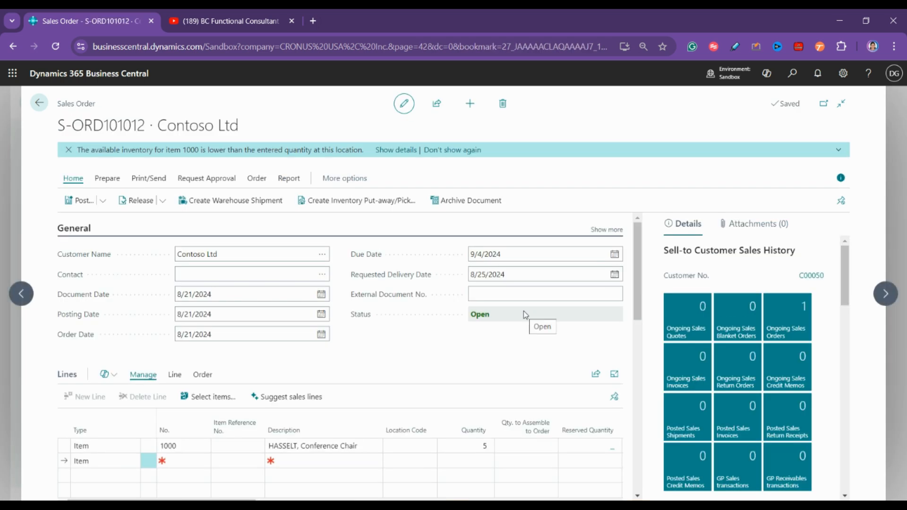
Review the Shipment Date field in the order's Shipping and Billing section and return to the Sales Orders list
scroll(382, 365, down, 10)
scroll(383, 364, down, 2)
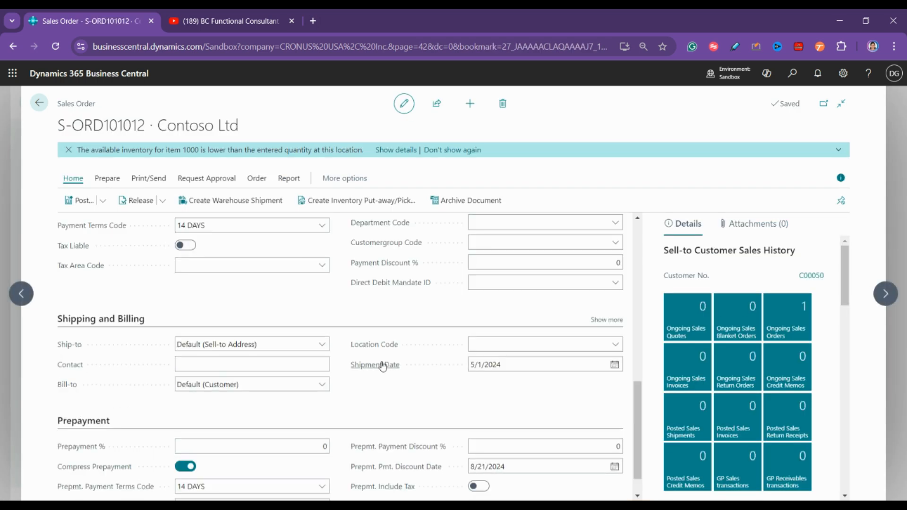
mouse_move(382, 364)
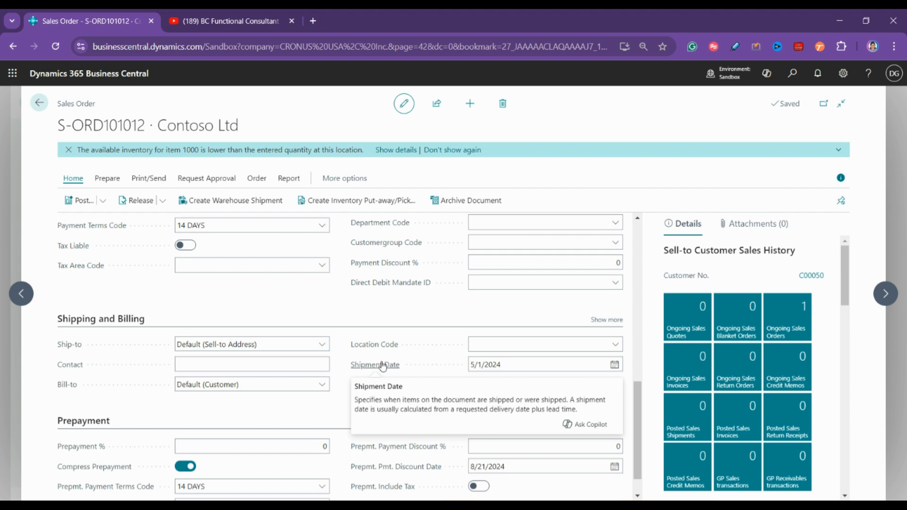
scroll(330, 307, up, 12)
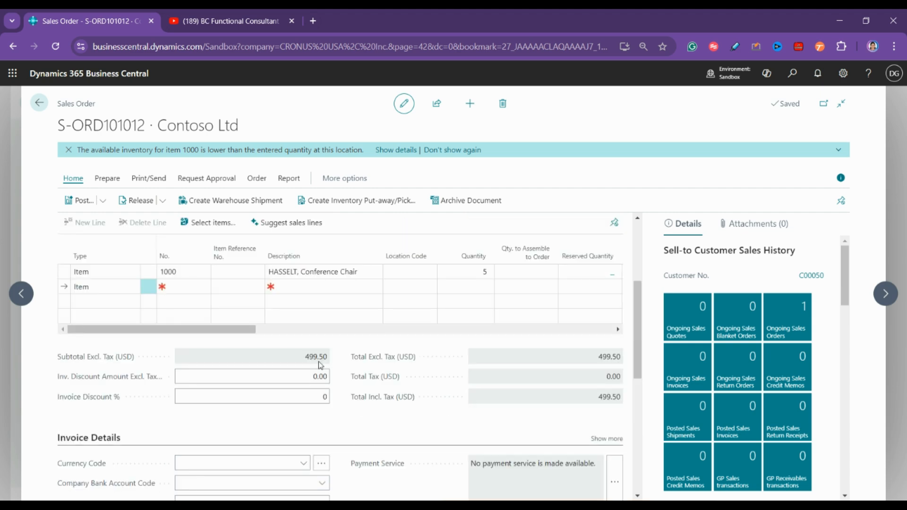
click(44, 111)
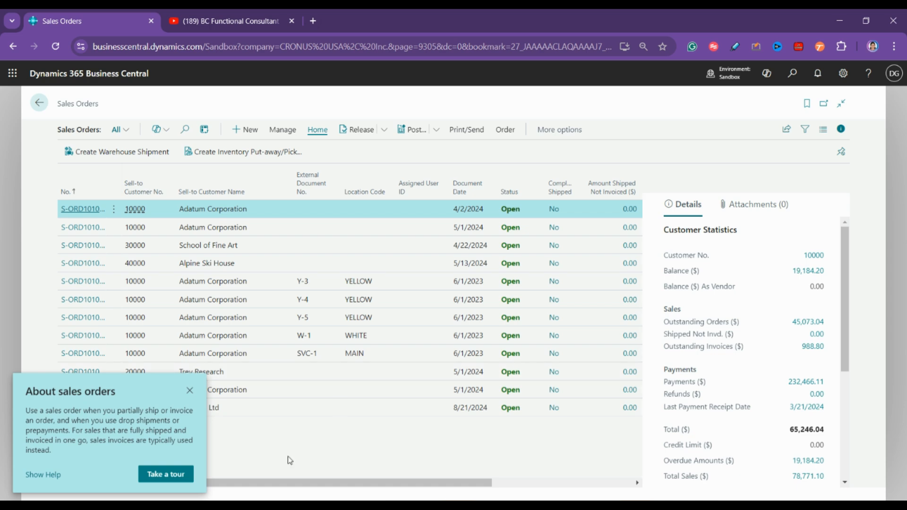
click(190, 391)
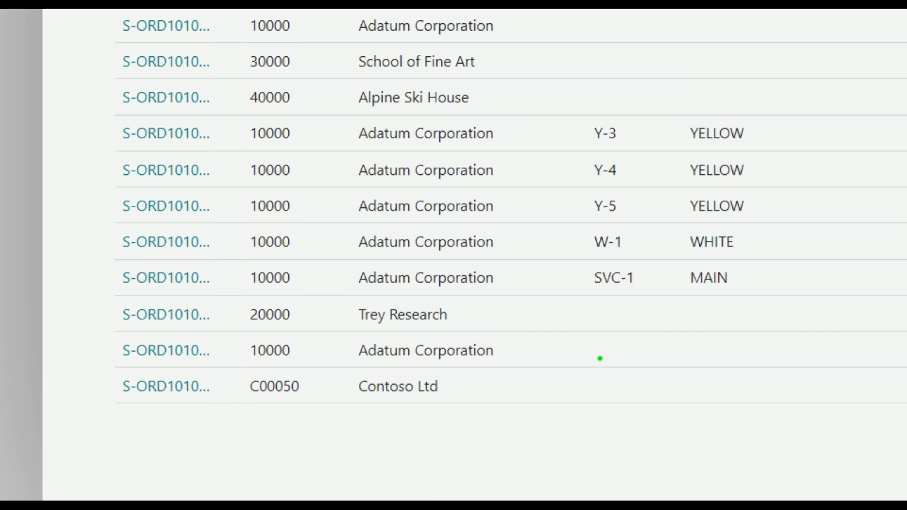
Look up the Shipment Methods list with the search text "shipme" and review the available codes
mouse_move(420, 369)
mouse_down()
mouse_move(95, 375)
mouse_move(753, 410)
mouse_move(496, 367)
mouse_up()
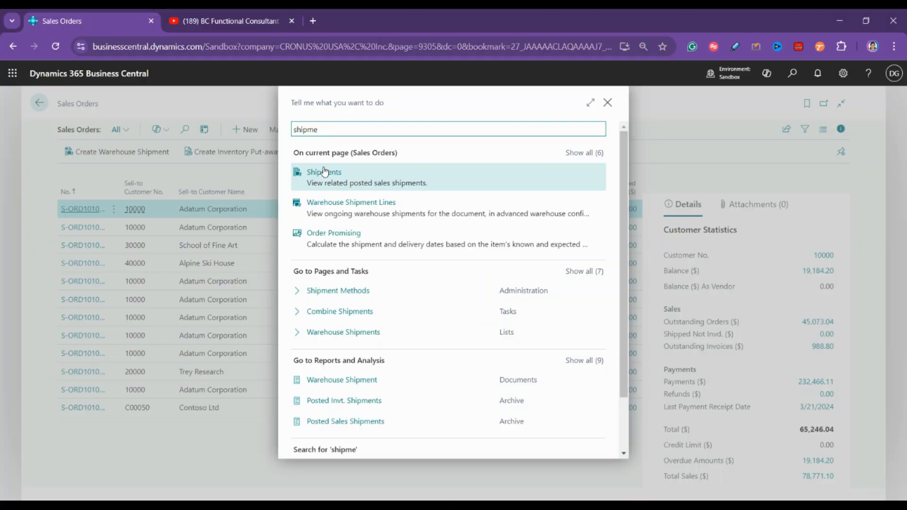
click(333, 292)
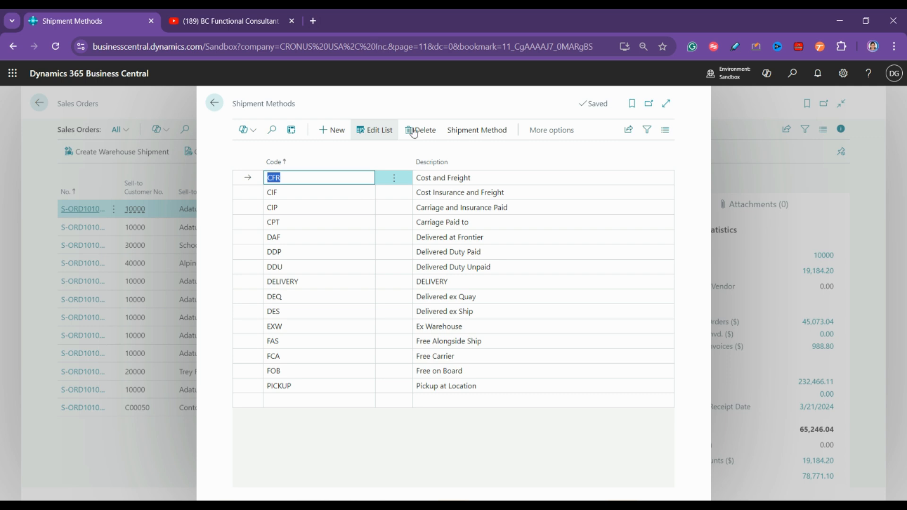
click(217, 106)
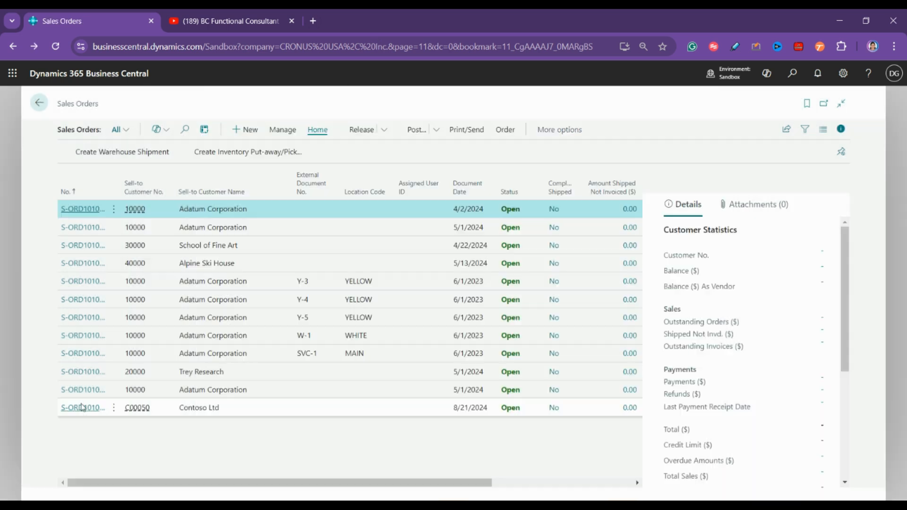
Open the Contoso Ltd sales order from the Sales Orders list in view mode
click(116, 409)
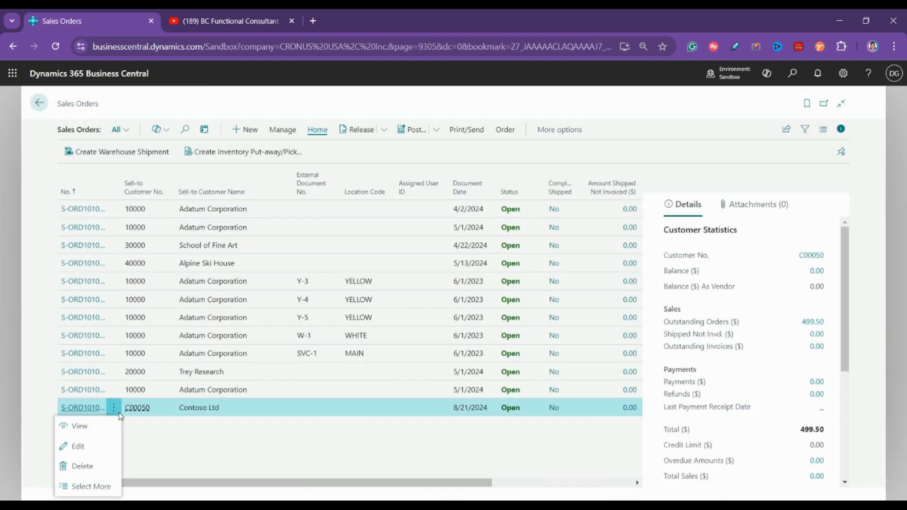
click(80, 426)
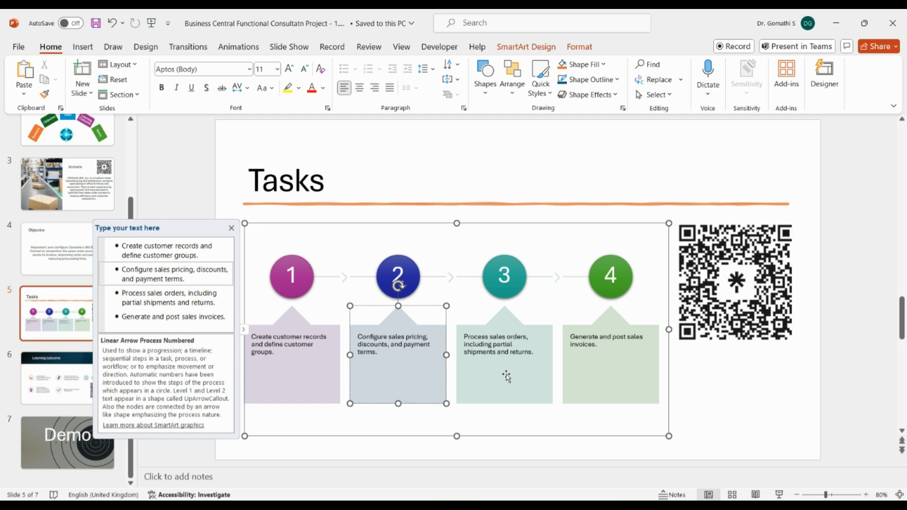
key(alt+Tab)
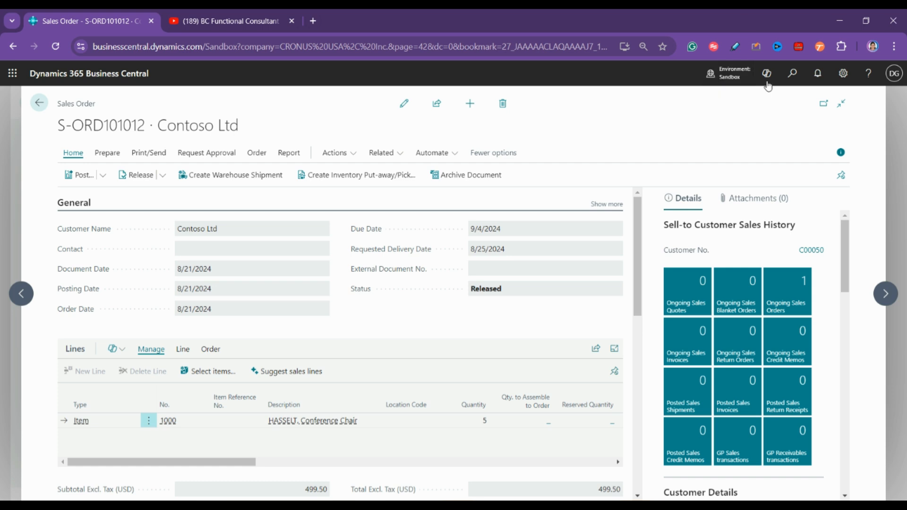
Search for "sales return" and open the Sales Return Orders list
click(793, 74)
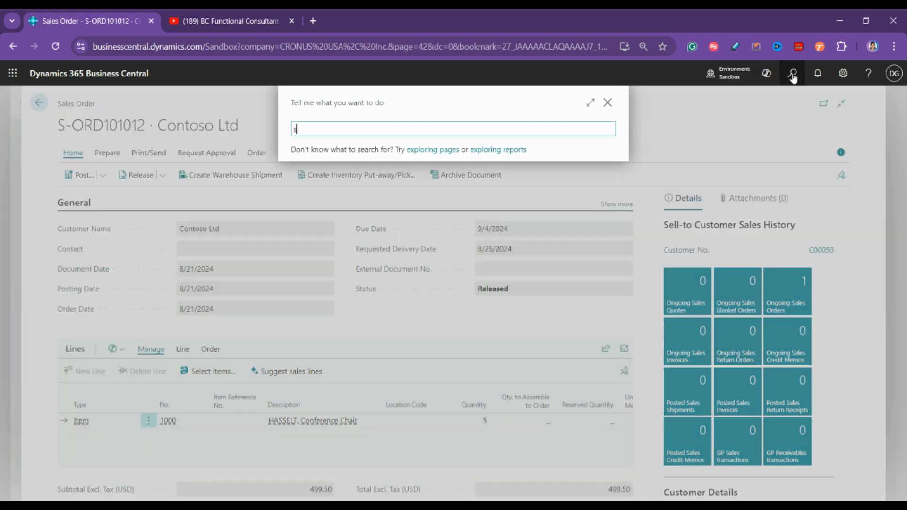
text(sales return)
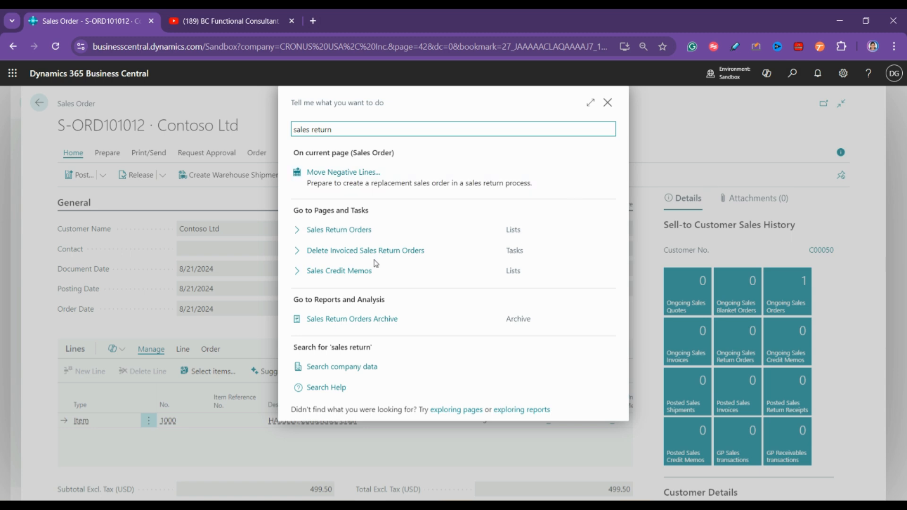
click(351, 234)
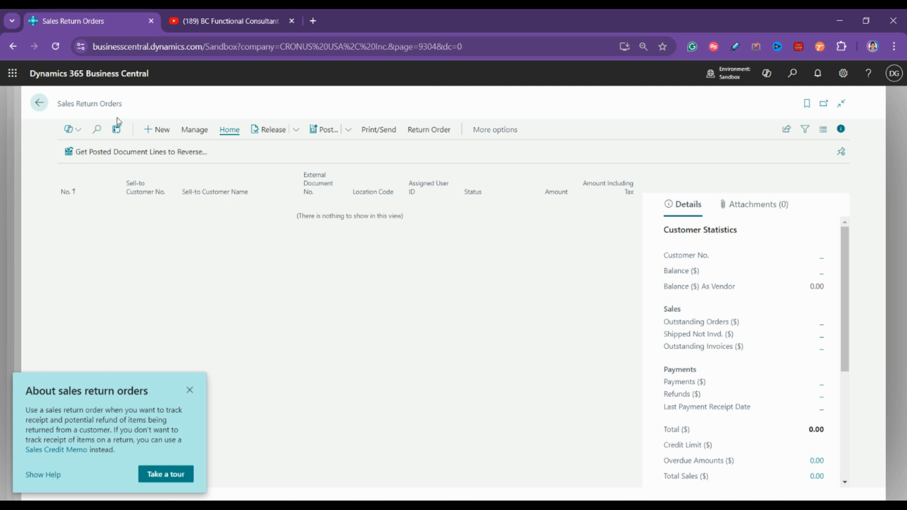
Create a new sales return order for the customer Contoso Ltd
click(171, 136)
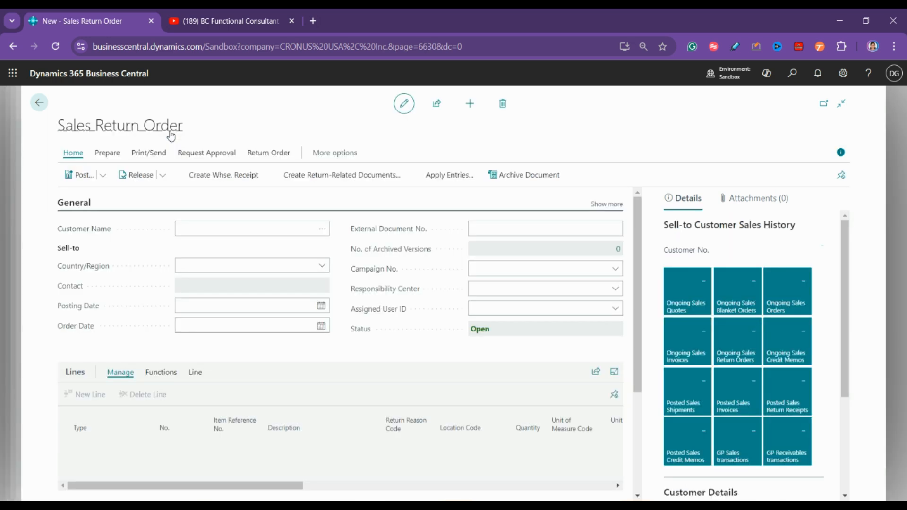
click(323, 229)
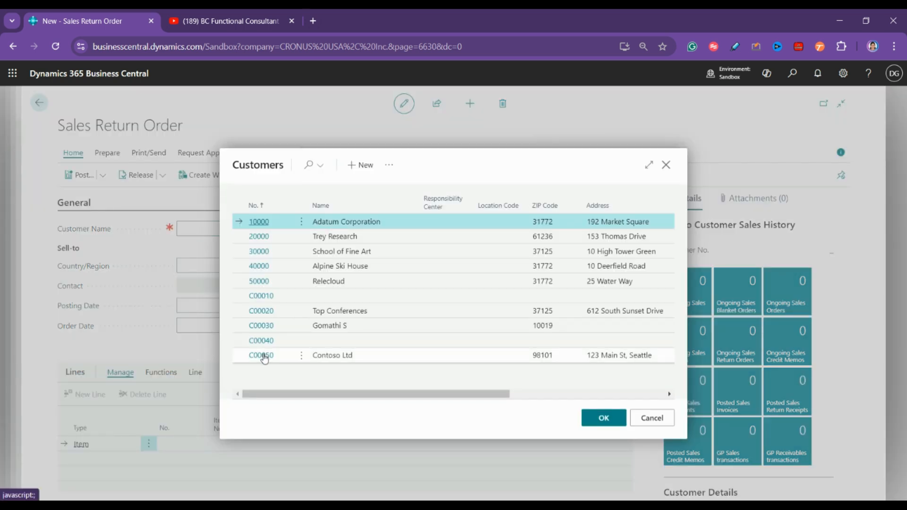
click(263, 356)
click(614, 420)
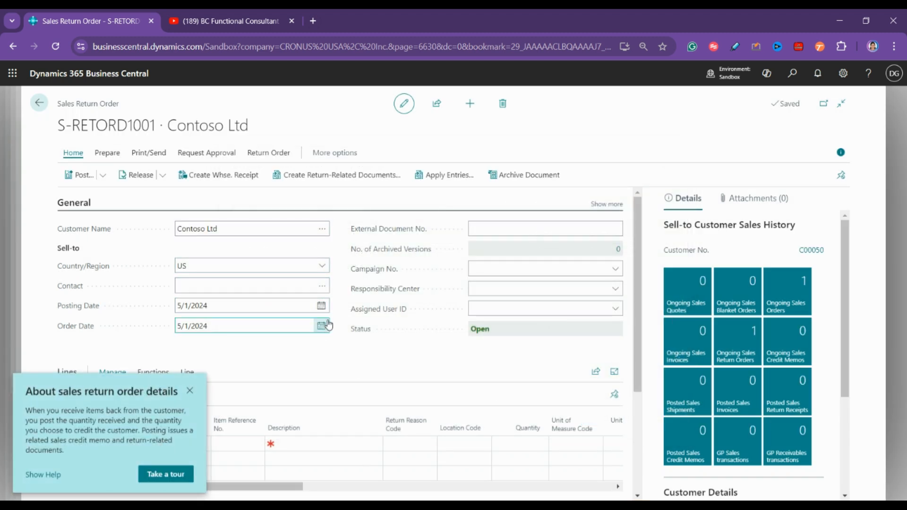
Expand the return order's Shipping and Billing section and examine its ship-to address and bill-to fields
scroll(330, 326, down, 3)
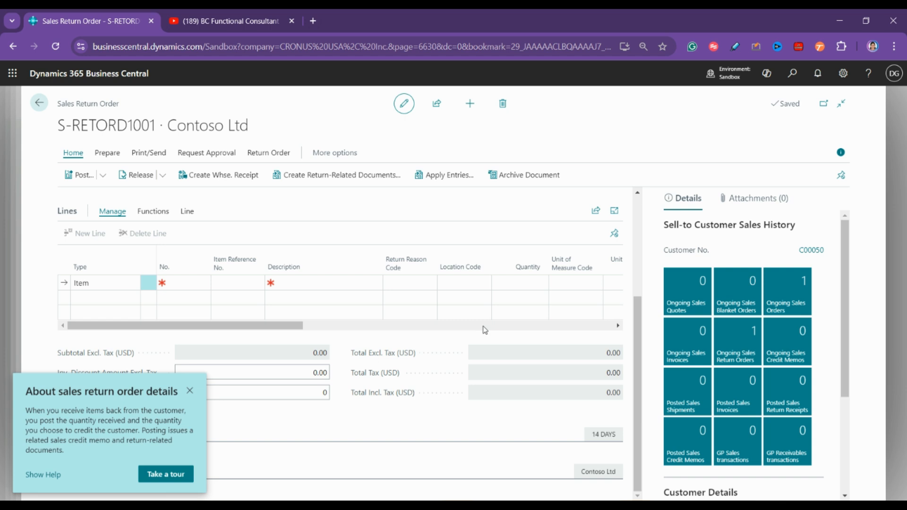
click(197, 397)
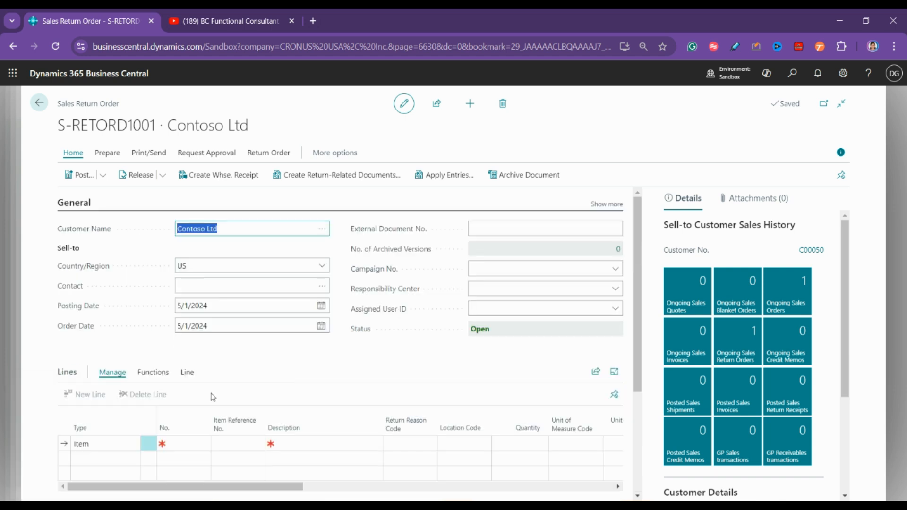
scroll(308, 381, down, 3)
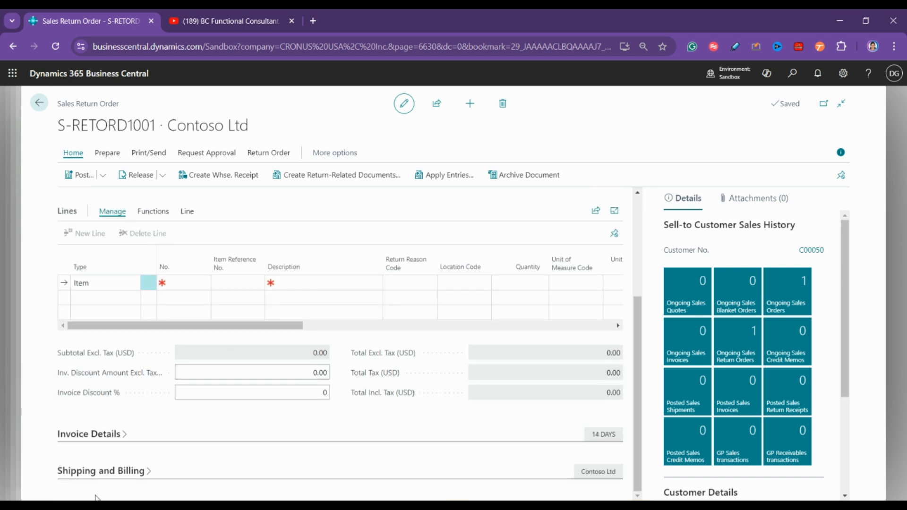
click(114, 471)
scroll(268, 405, down, 4)
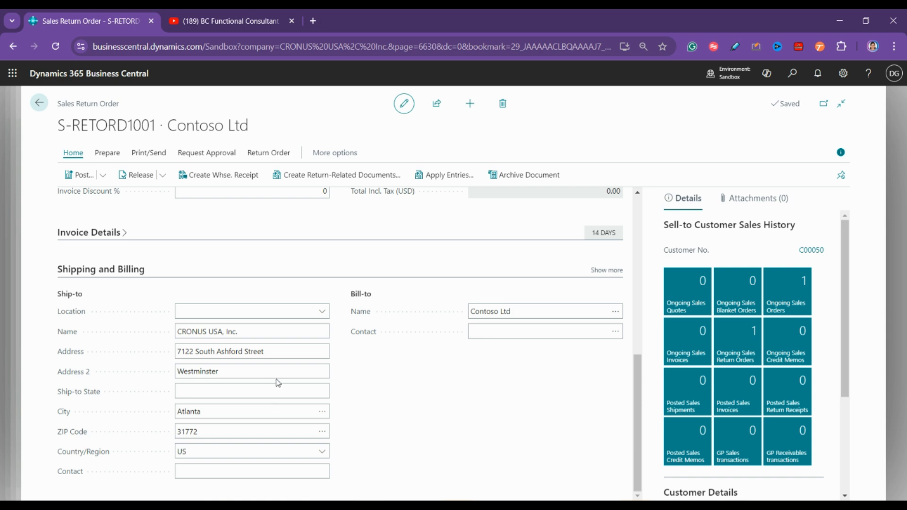
click(299, 370)
scroll(415, 460, up, 10)
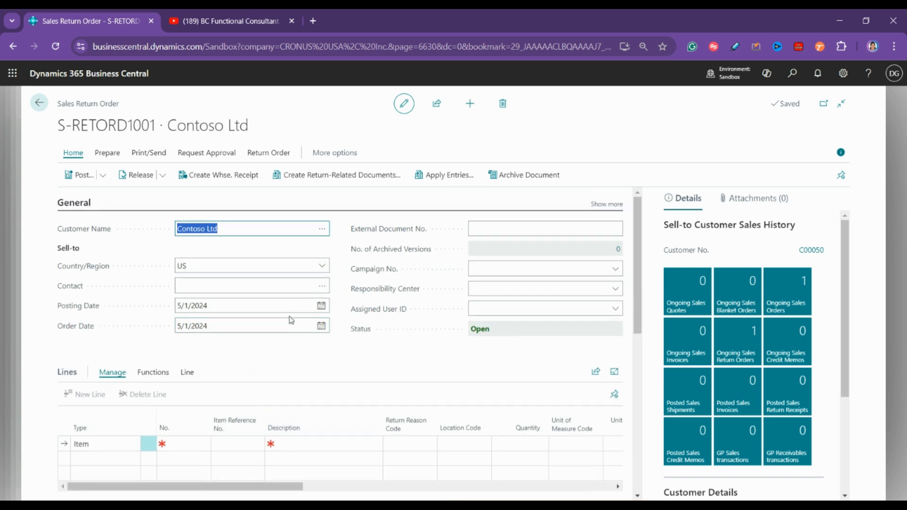
Examine the return order's item line and expanded Invoice Details section, and return to the Sales Return Orders list
scroll(291, 320, down, 3)
click(189, 327)
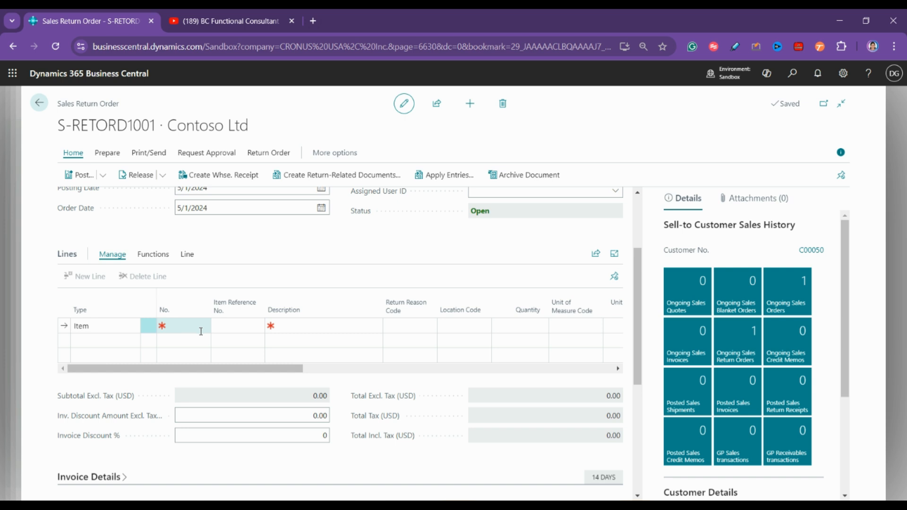
scroll(233, 326, down, 4)
scroll(248, 332, down, 2)
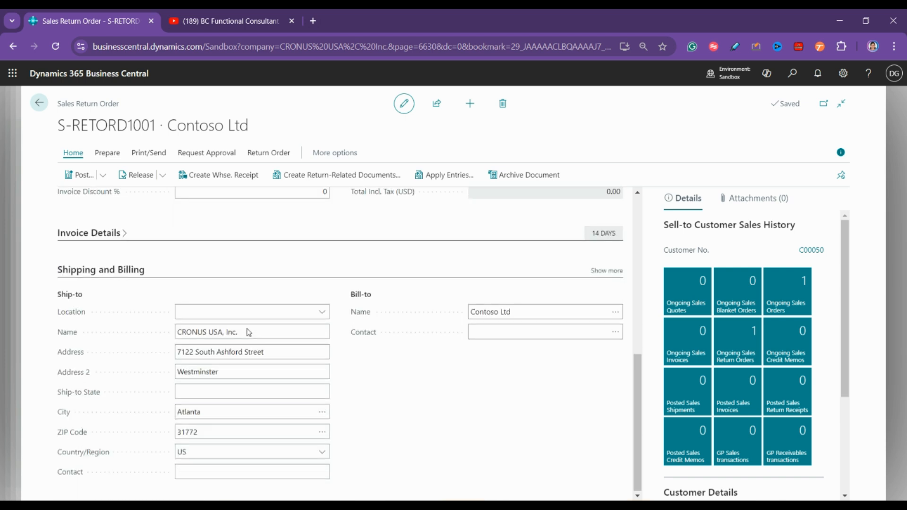
click(125, 236)
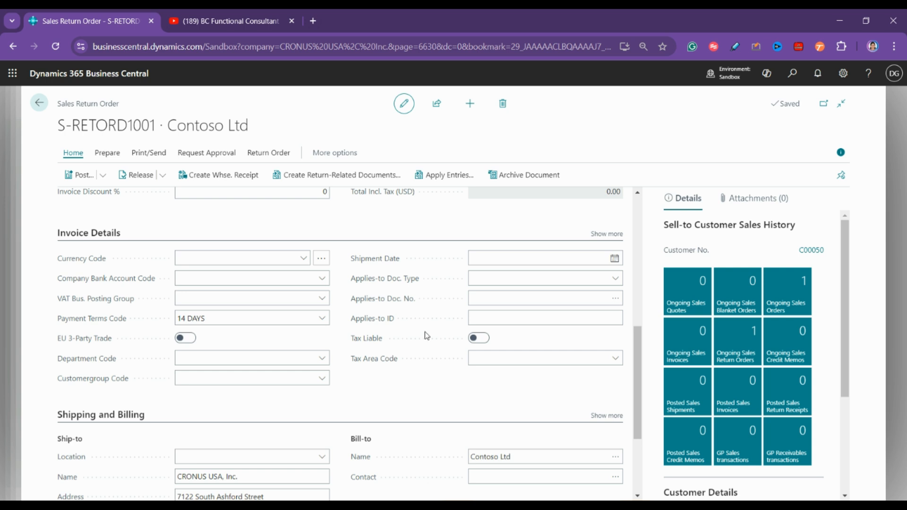
click(38, 103)
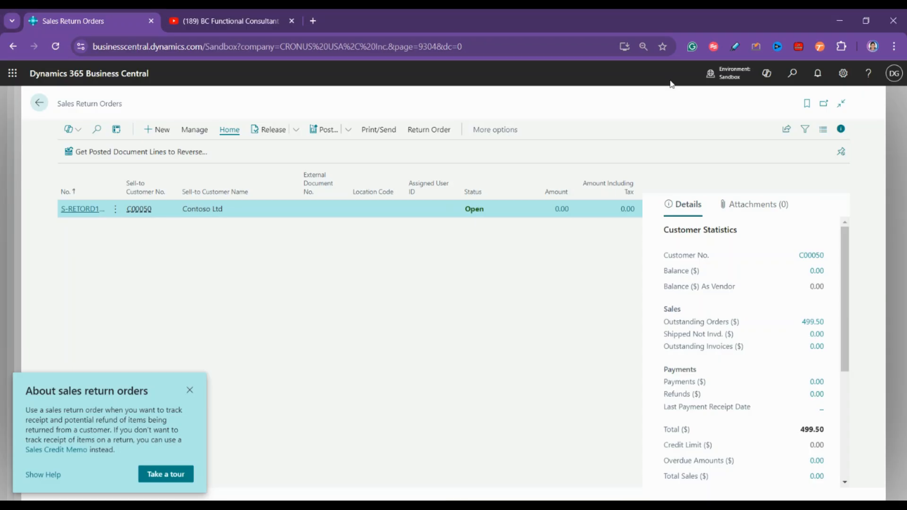
Search for "sales invoice" and open the Sales Invoices list
click(800, 77)
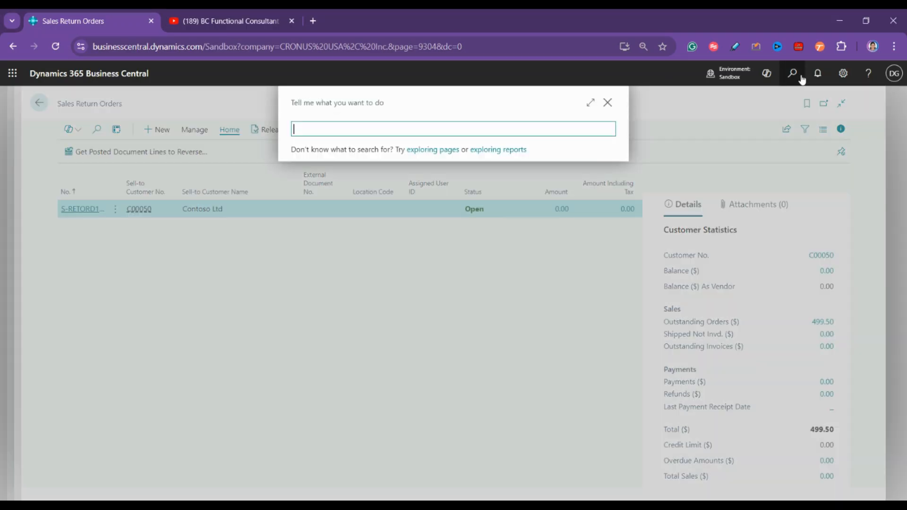
text(sales invoice)
key(BackSpace)
key(BackSpace)
key(BackSpace)
text(ice)
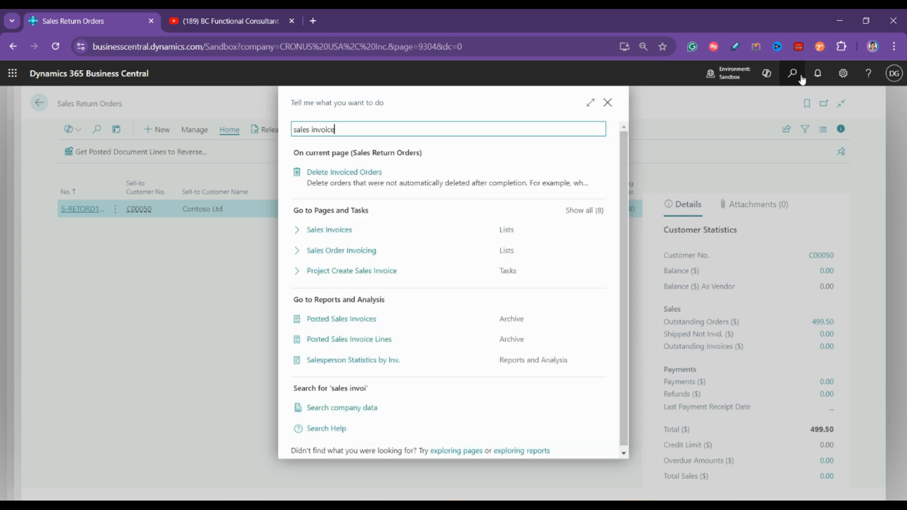
click(341, 231)
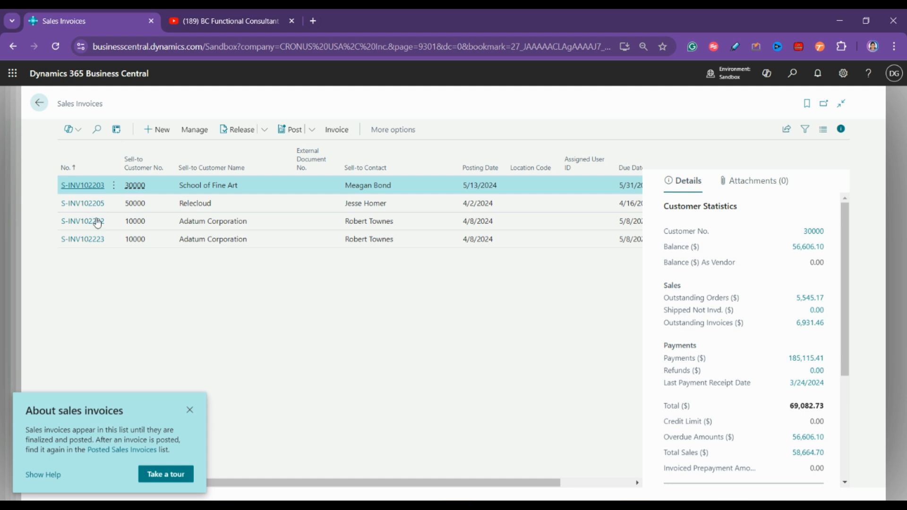
Dismiss the sales invoices tip and create a new sales invoice for the customer Contoso Ltd
click(191, 410)
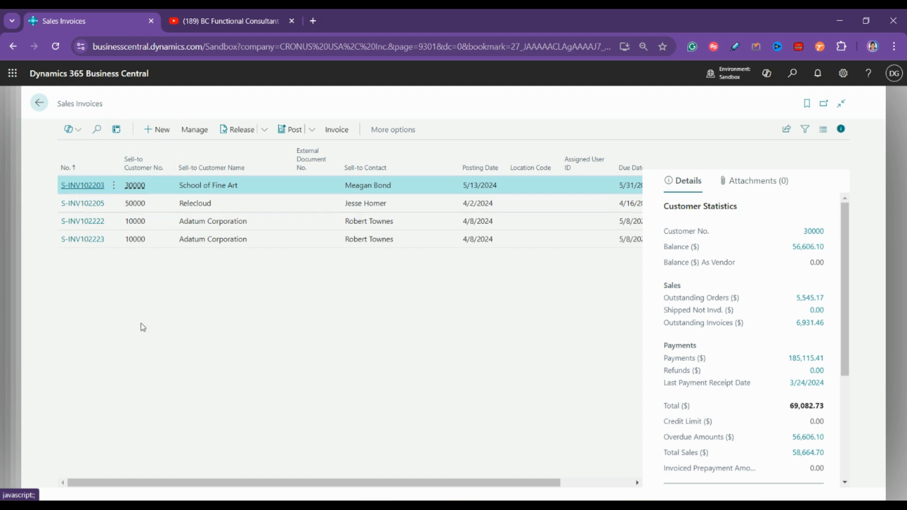
click(151, 132)
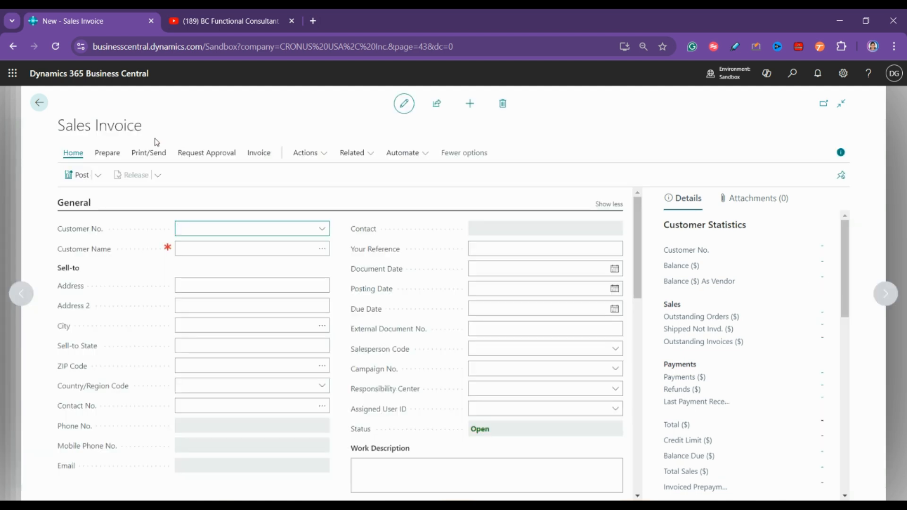
click(325, 218)
click(325, 231)
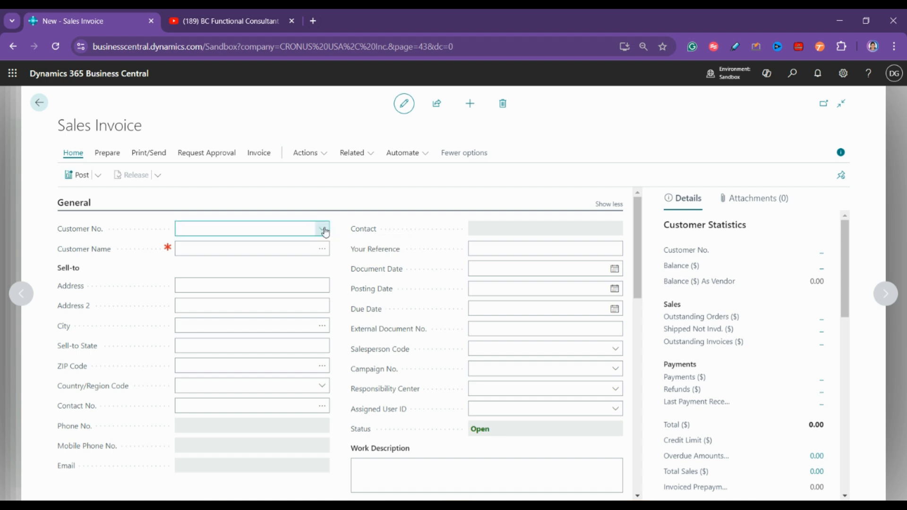
scroll(277, 298, down, 5)
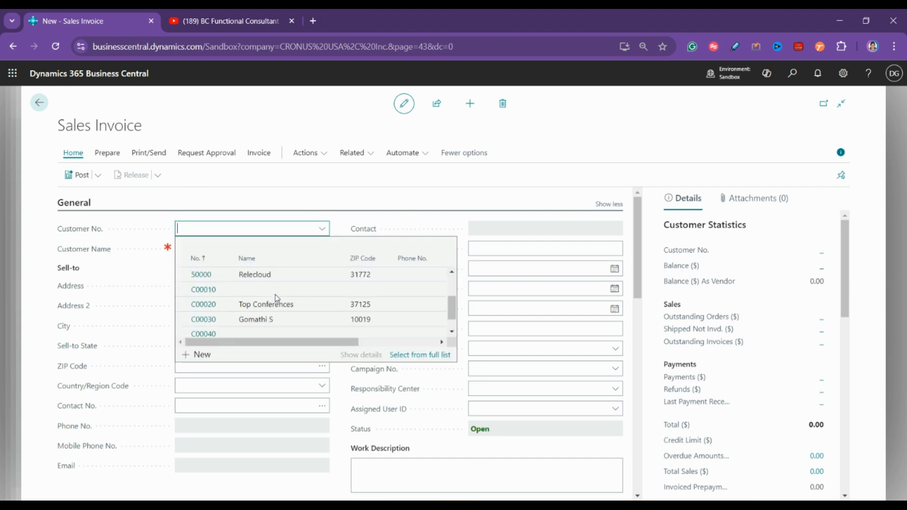
click(201, 329)
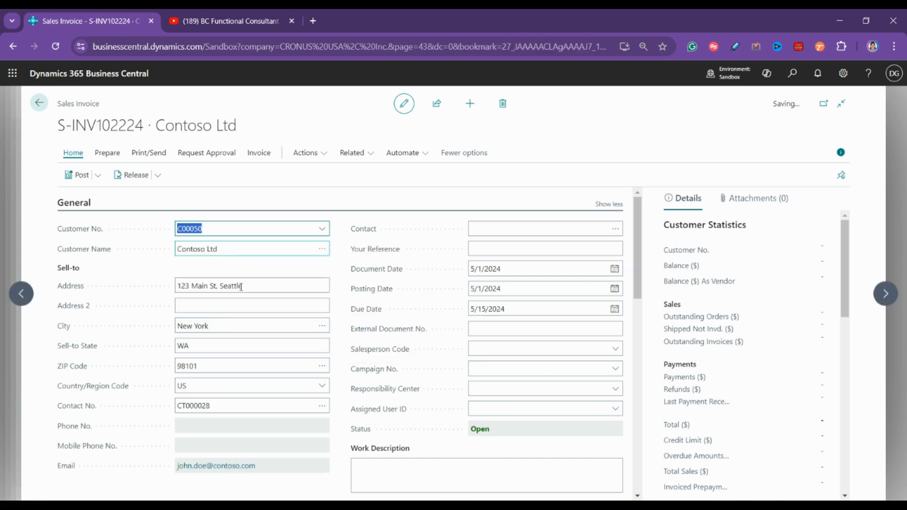
Look up the invoice's Contact field and choose the Contoso Ltd contact
click(500, 222)
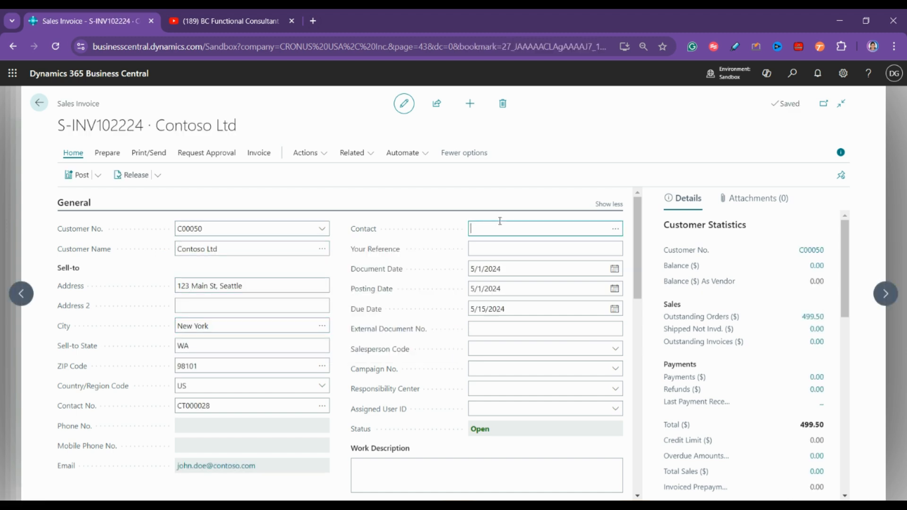
click(614, 236)
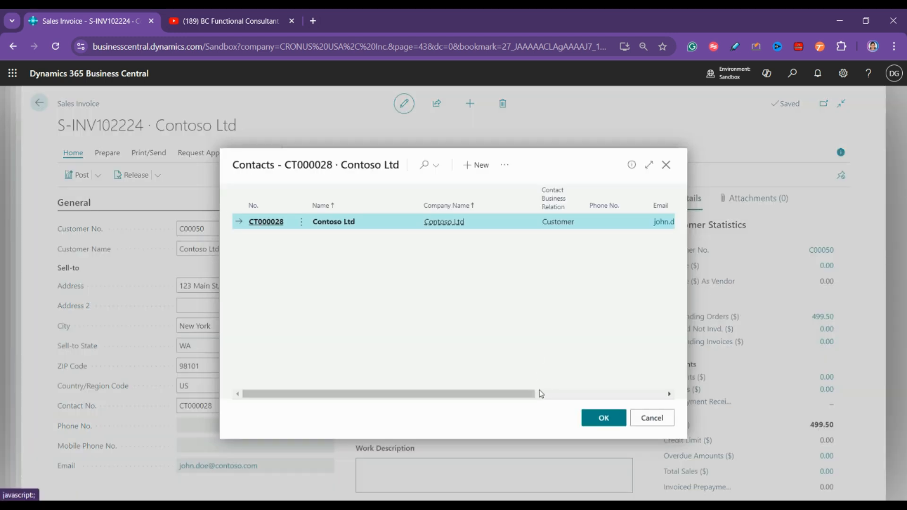
click(604, 417)
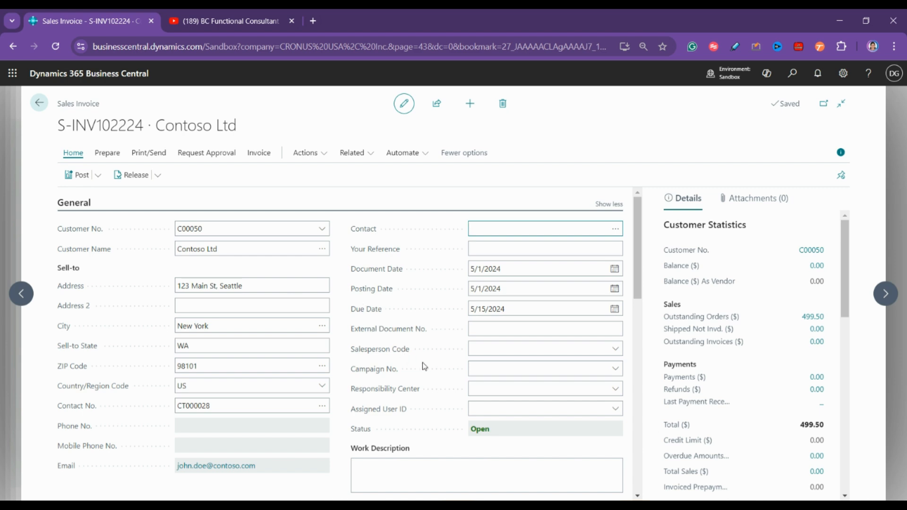
Examine the invoice's Lines section and its subtotal, invoice discount and tax total fields
scroll(223, 347, down, 3)
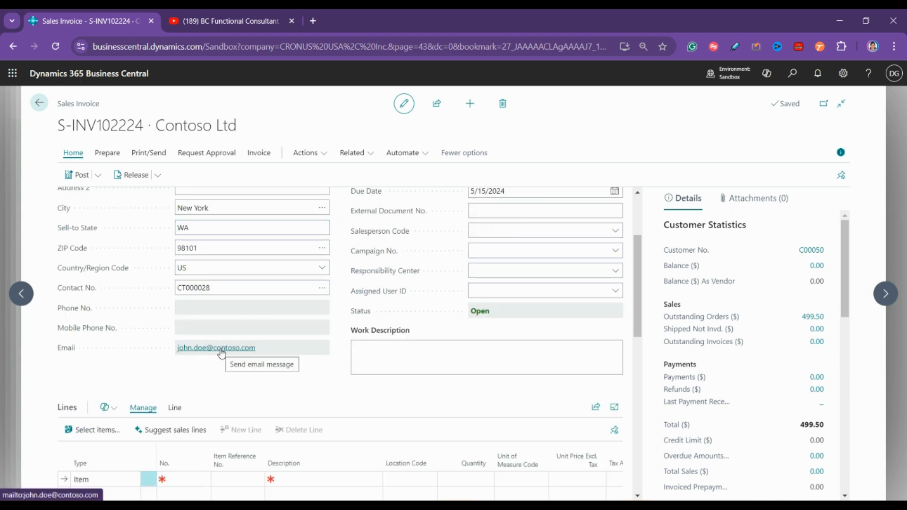
scroll(221, 352, down, 5)
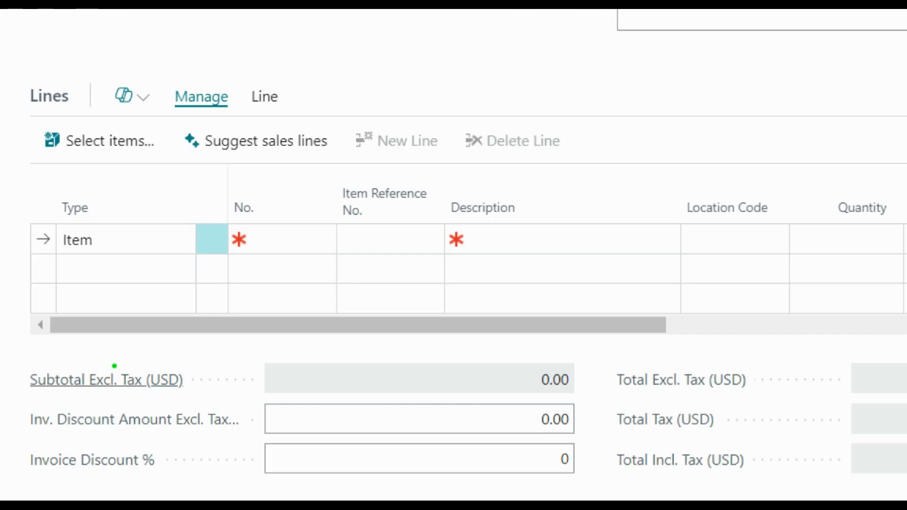
drag(2, 404, 238, 389)
drag(41, 438, 369, 436)
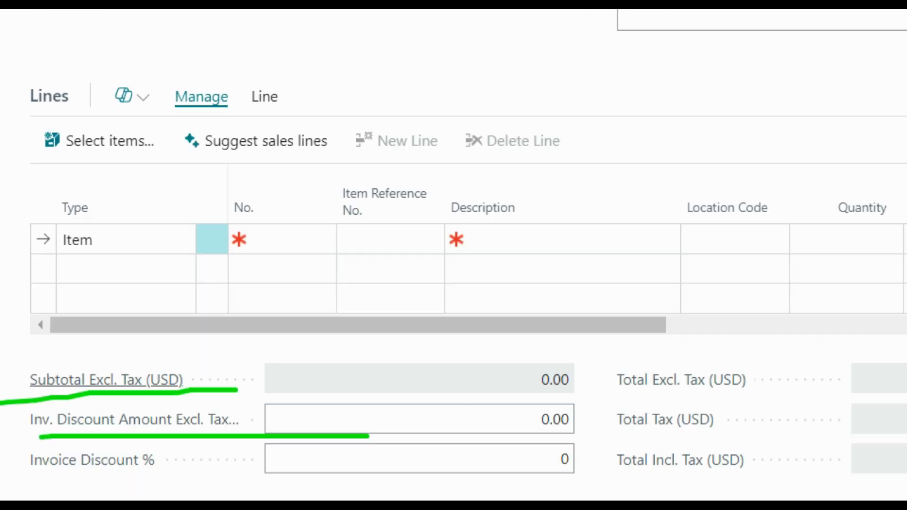
drag(23, 477, 571, 443)
drag(586, 406, 906, 402)
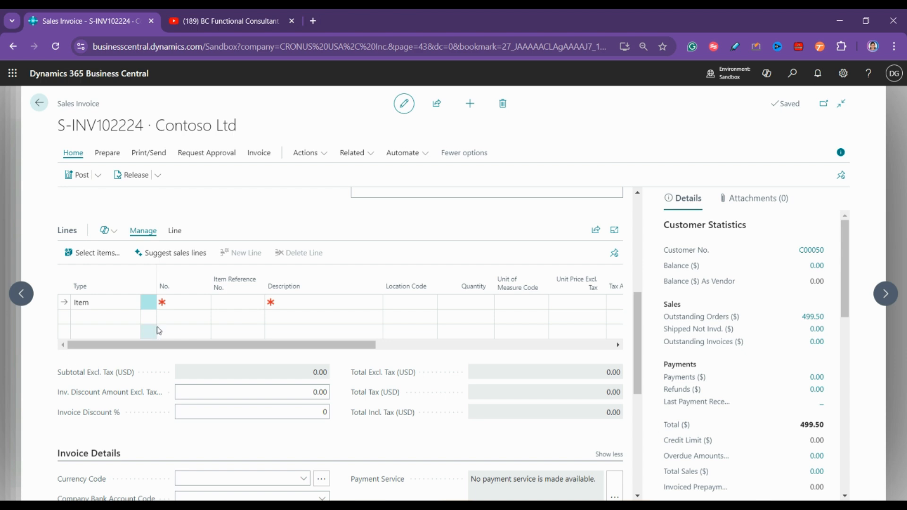
Examine the invoice's Invoice Details section and the expanded Shipping and Billing section, and return to the General section
click(179, 306)
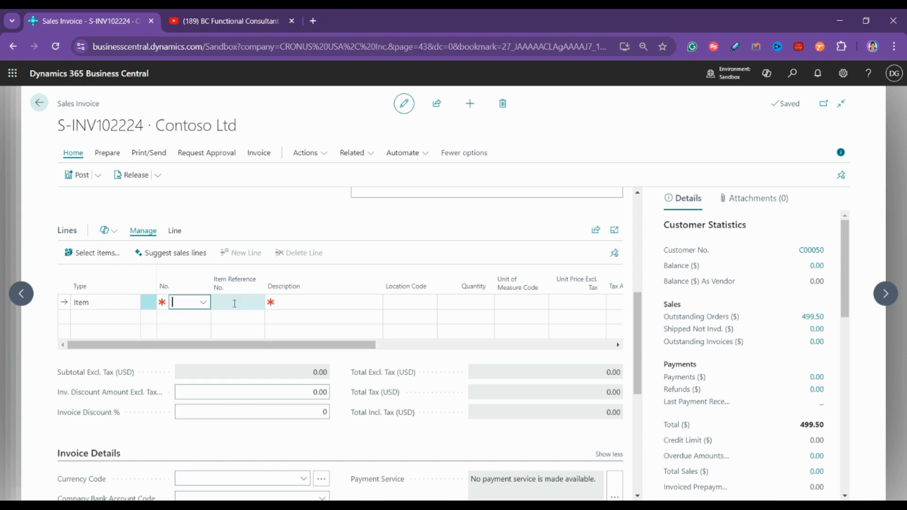
scroll(357, 348, down, 3)
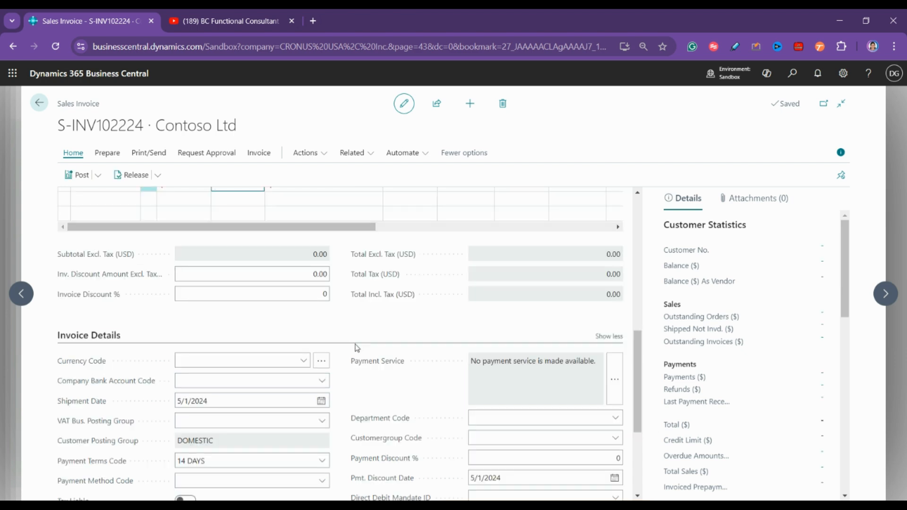
scroll(357, 348, down, 3)
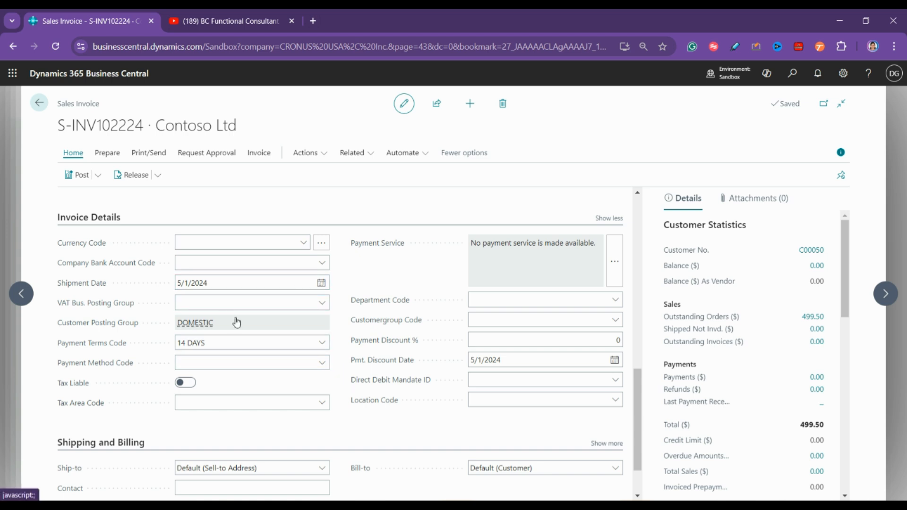
scroll(278, 407, down, 2)
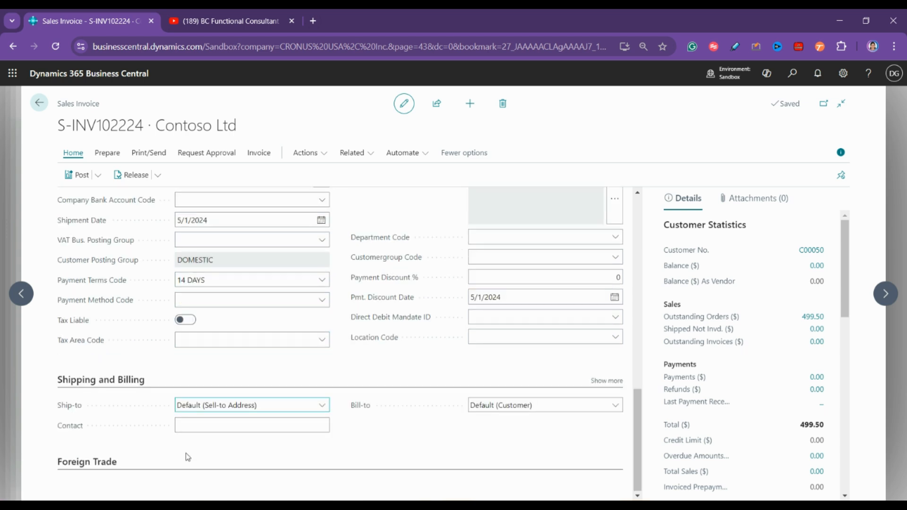
click(607, 381)
scroll(485, 372, down, 3)
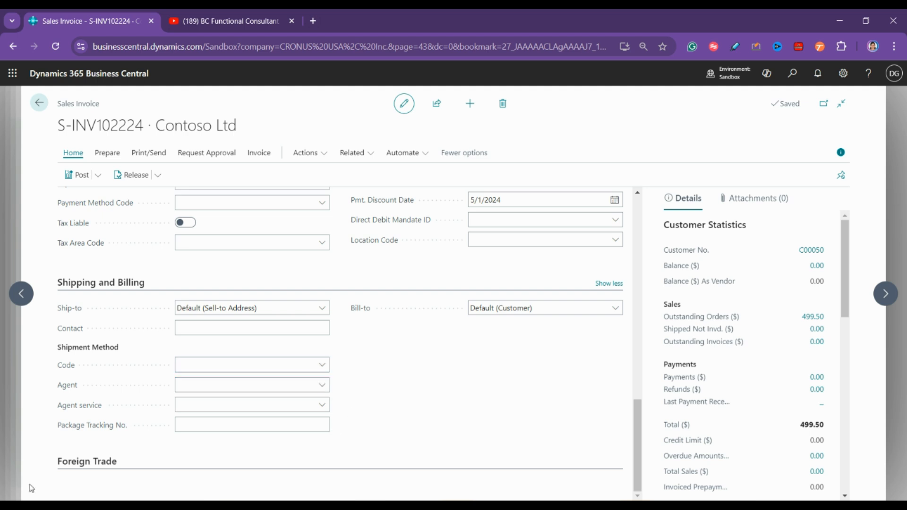
scroll(328, 450, up, 1)
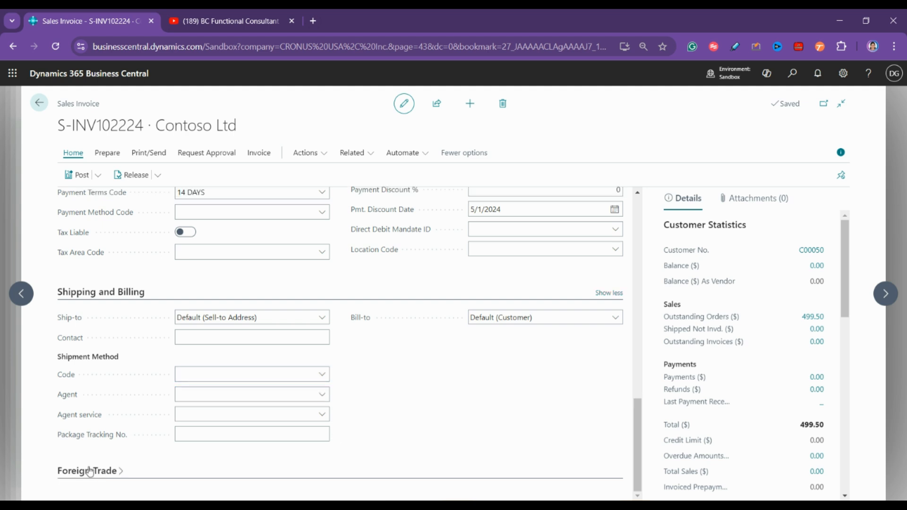
scroll(503, 378, up, 10)
click(502, 375)
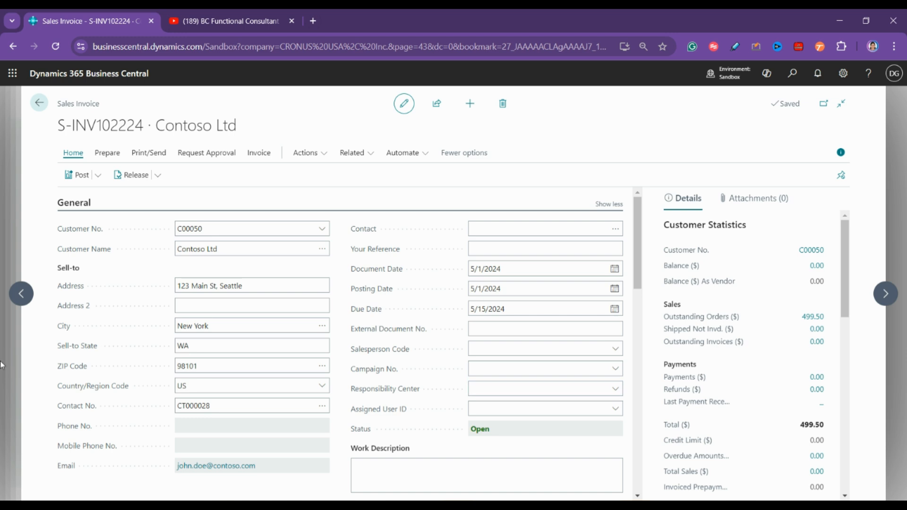
click(276, 300)
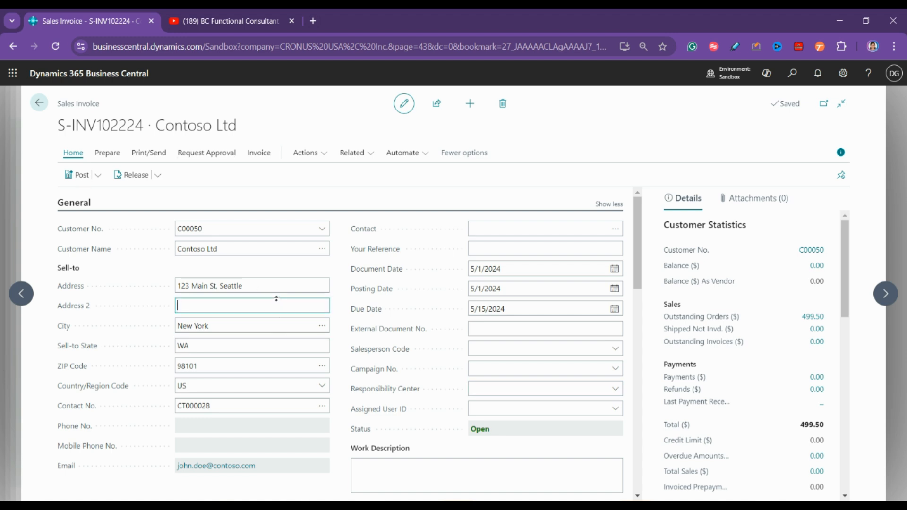
click(336, 264)
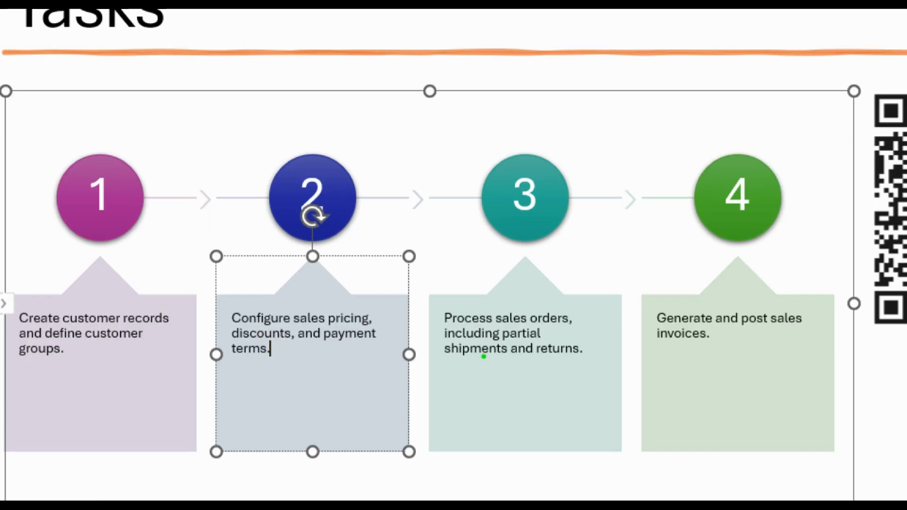
Review the pricing and sales order tasks on the PowerPoint Tasks slide, and switch back to Business Central
drag(262, 335, 401, 339)
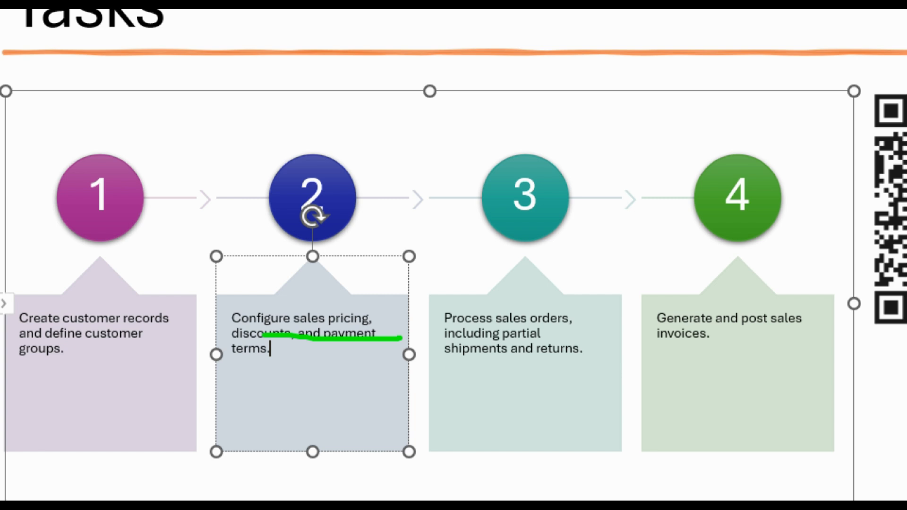
drag(469, 340, 573, 338)
drag(434, 368, 615, 367)
key(Escape)
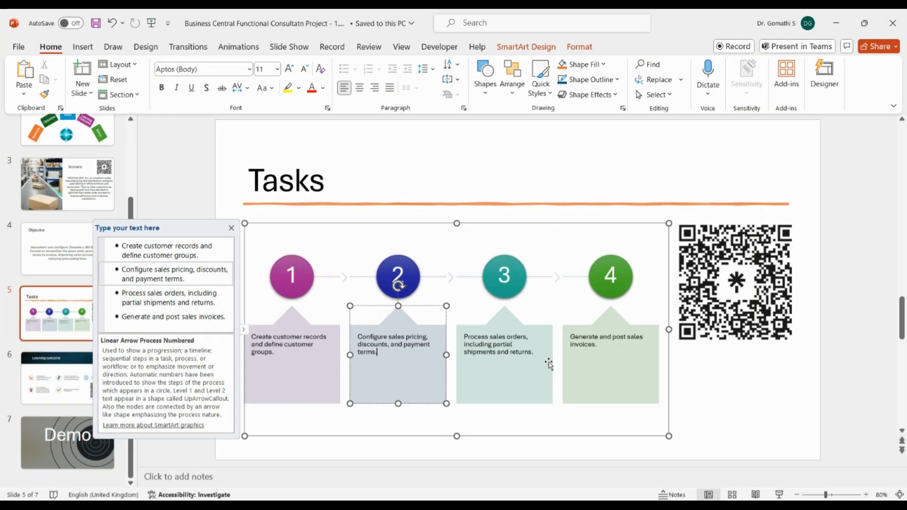
key(alt+Tab)
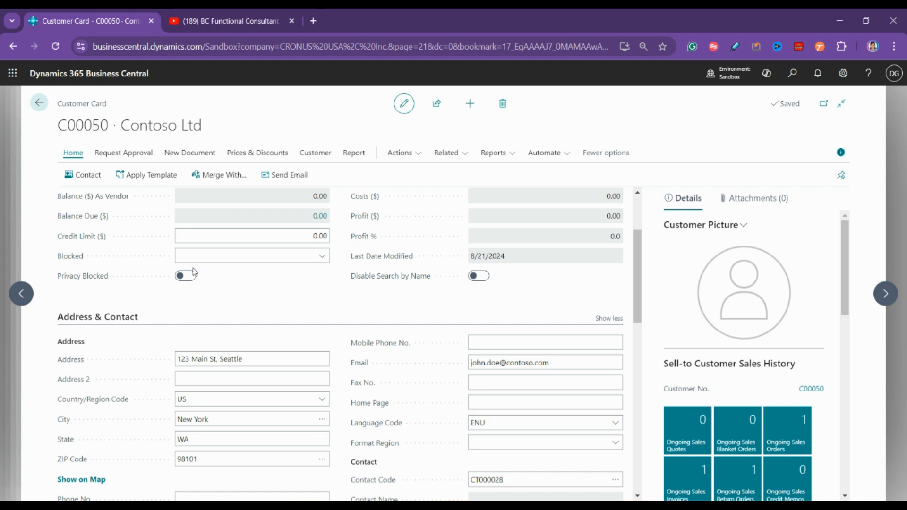
Return from the Contoso Ltd card to the Customers list and open the customer listed directly after Top Conferences
scroll(156, 220, up, 2)
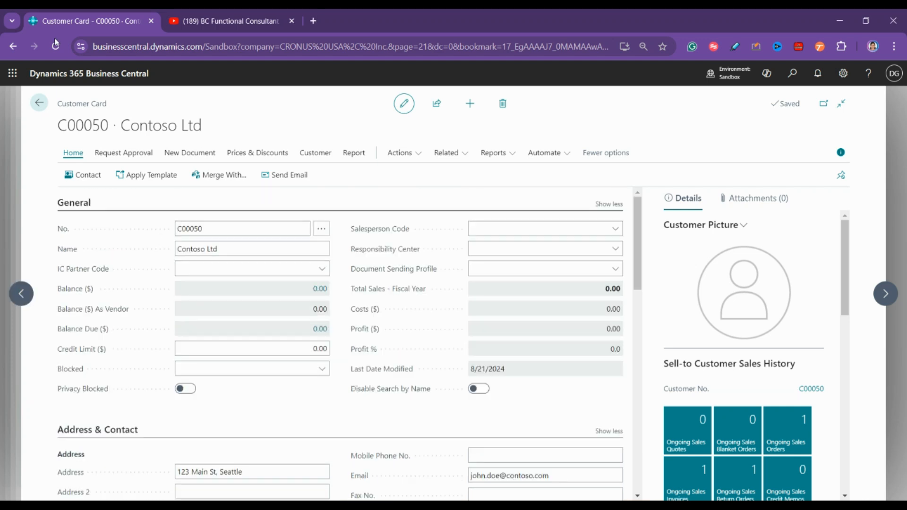
click(38, 104)
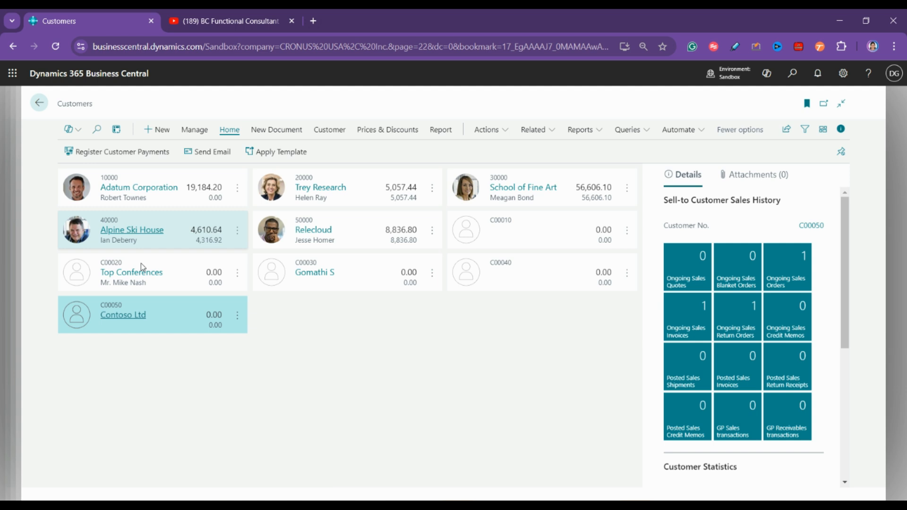
click(314, 273)
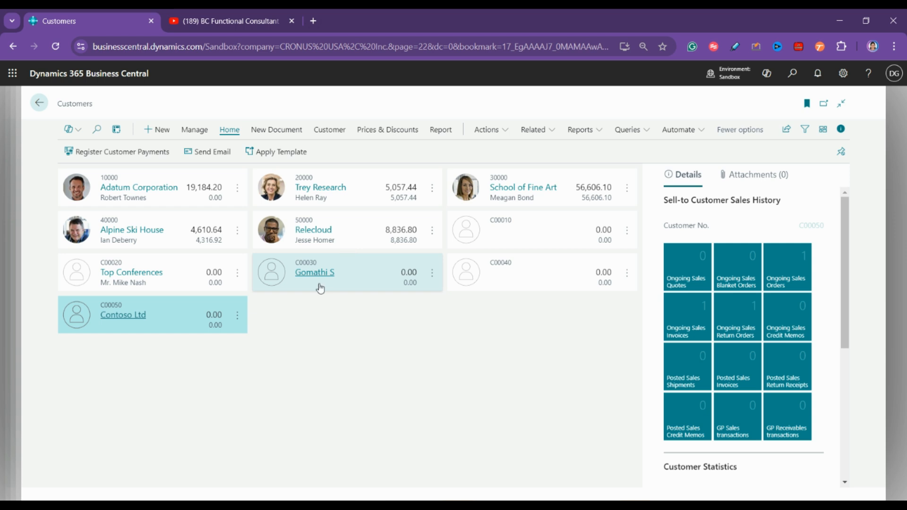
click(323, 276)
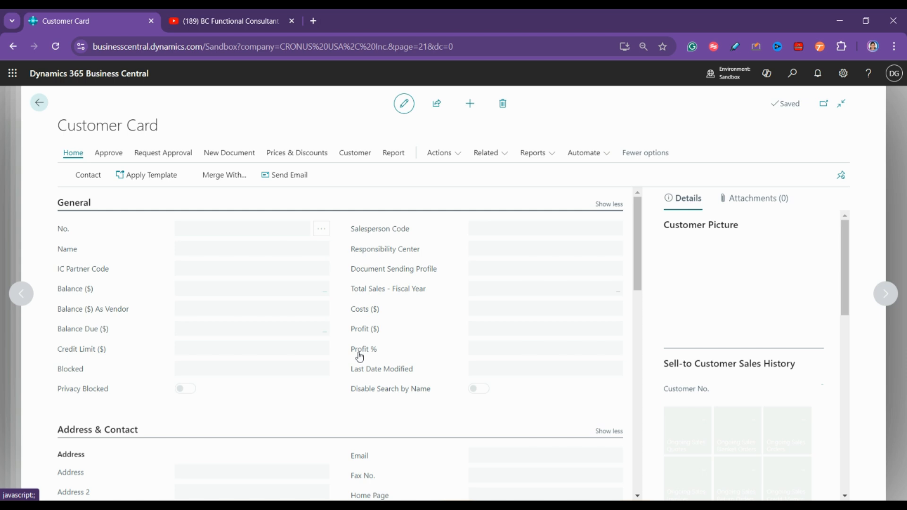
Examine the Shipping Advice field and its options in the card's Shipping section, and collapse the section's additional fields
scroll(427, 300, down, 10)
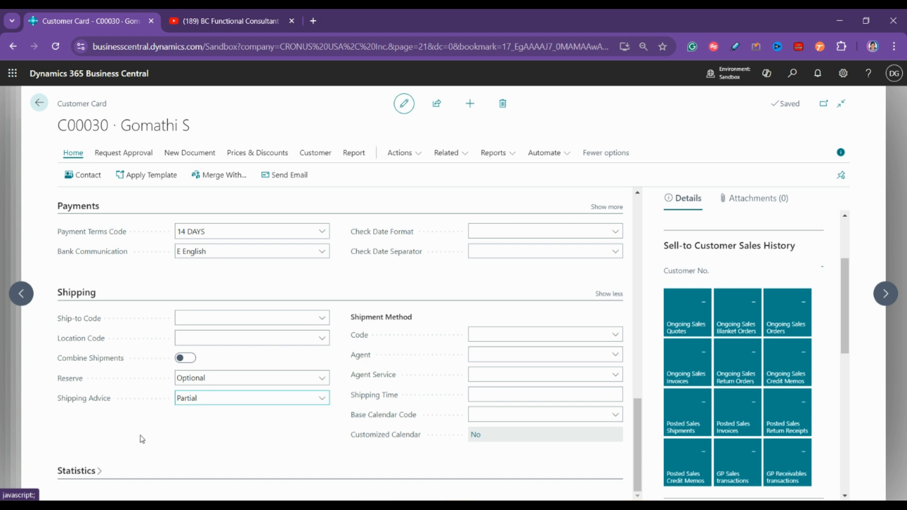
click(84, 399)
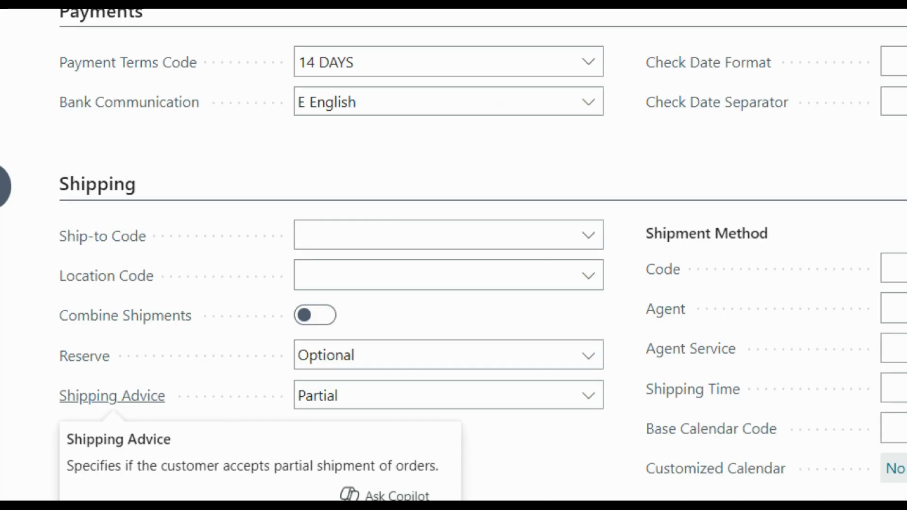
drag(58, 388, 141, 391)
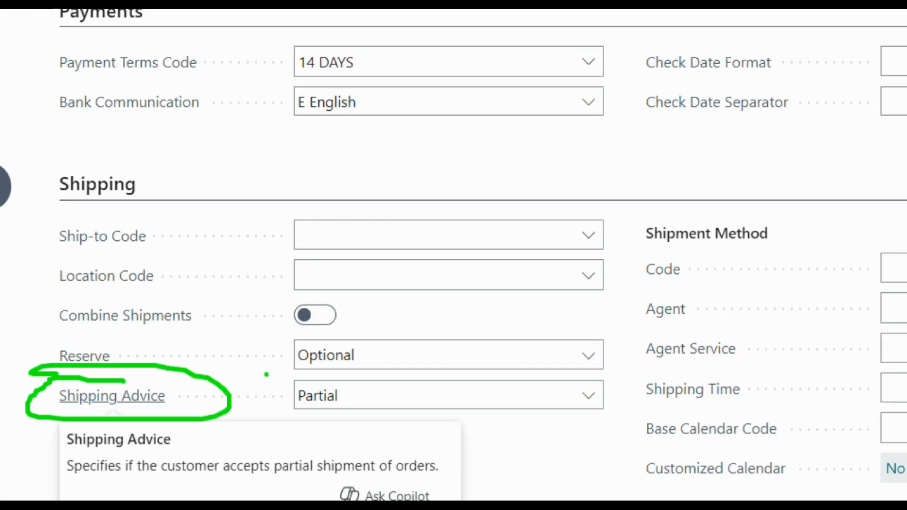
drag(610, 375, 42, 374)
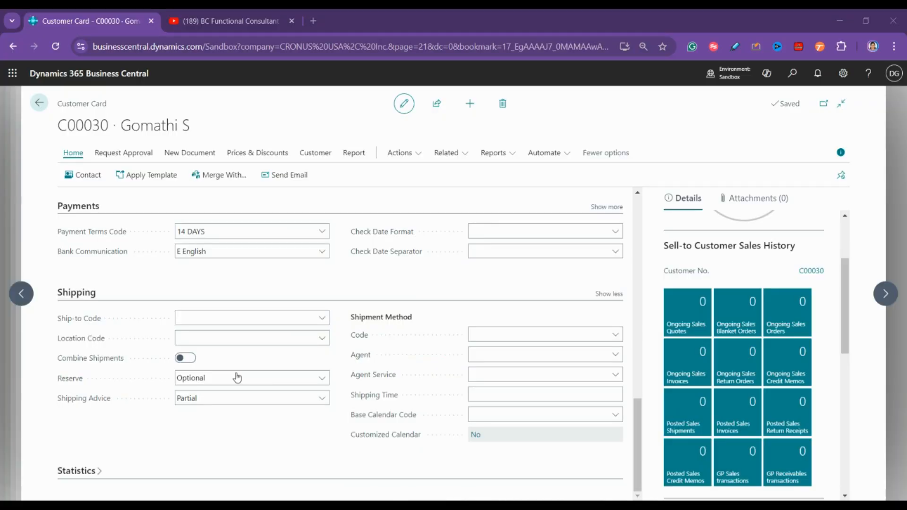
click(588, 397)
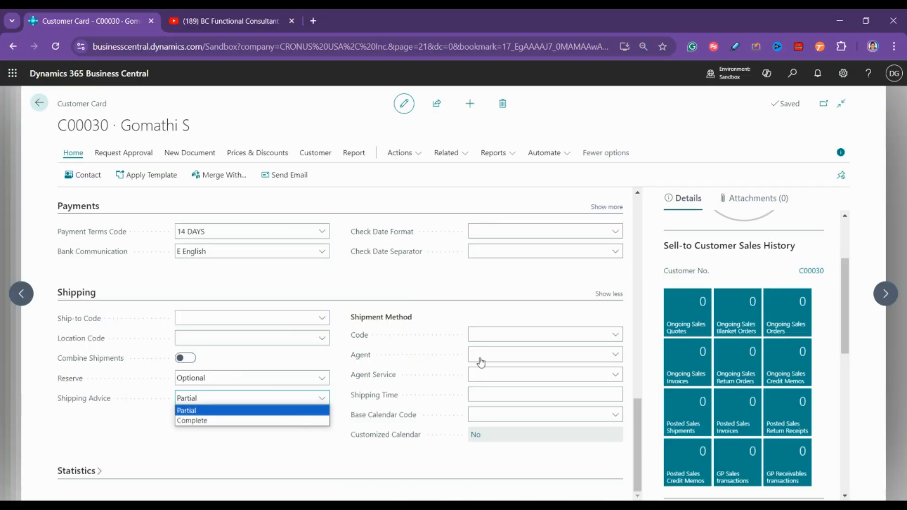
click(614, 294)
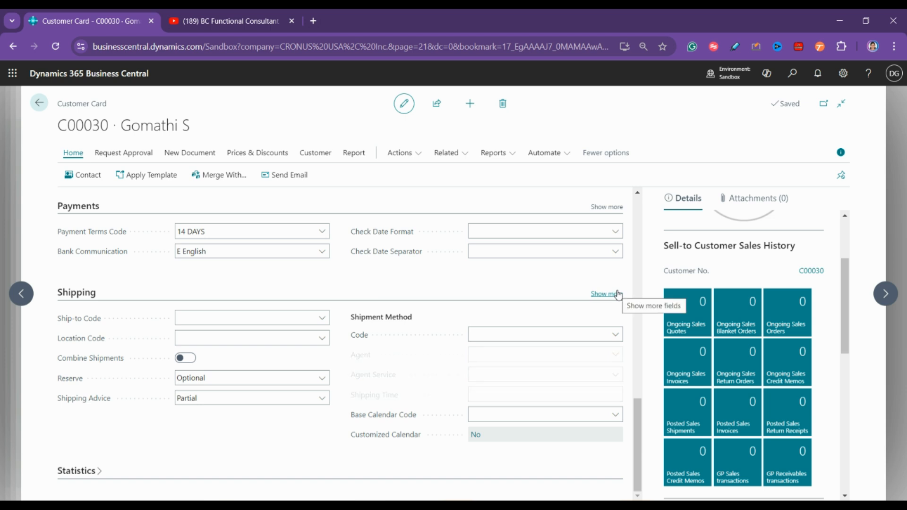
click(617, 295)
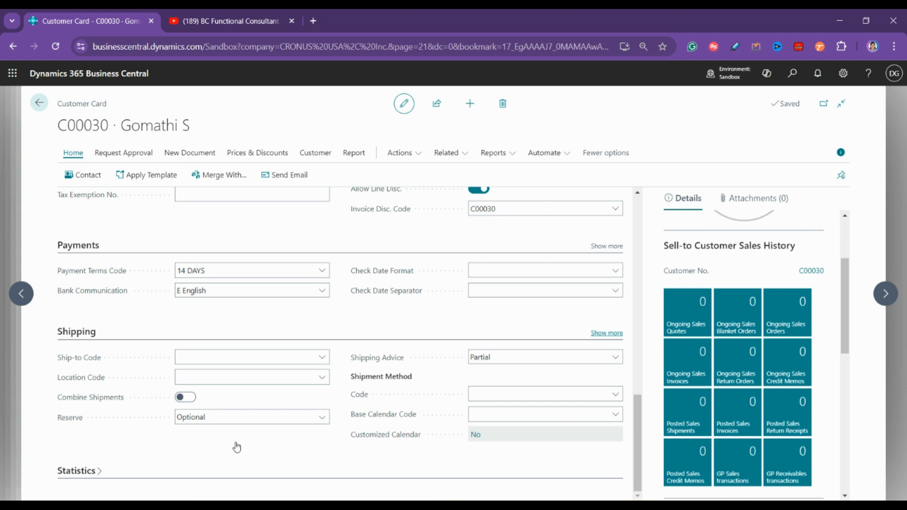
Check the Shipping Advice options in the customer's Shipping section, keep Partial selected, and return to the Customers list
click(296, 399)
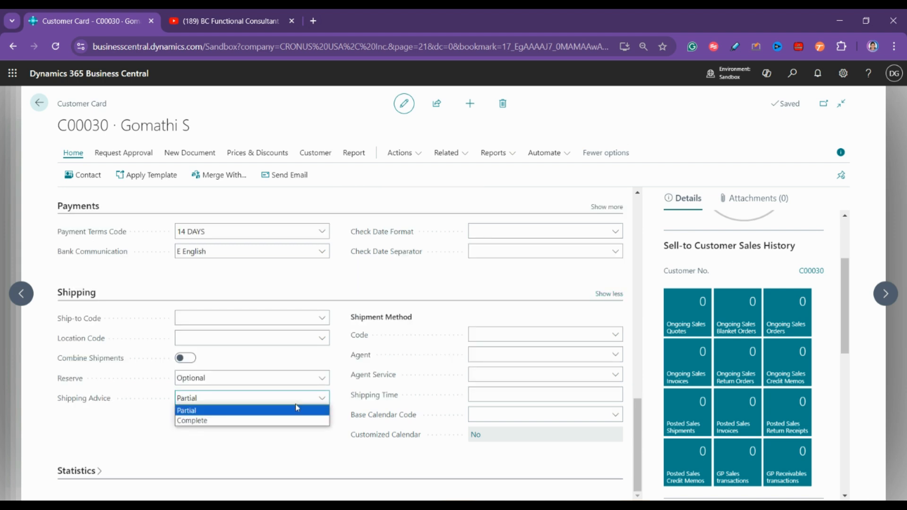
click(296, 414)
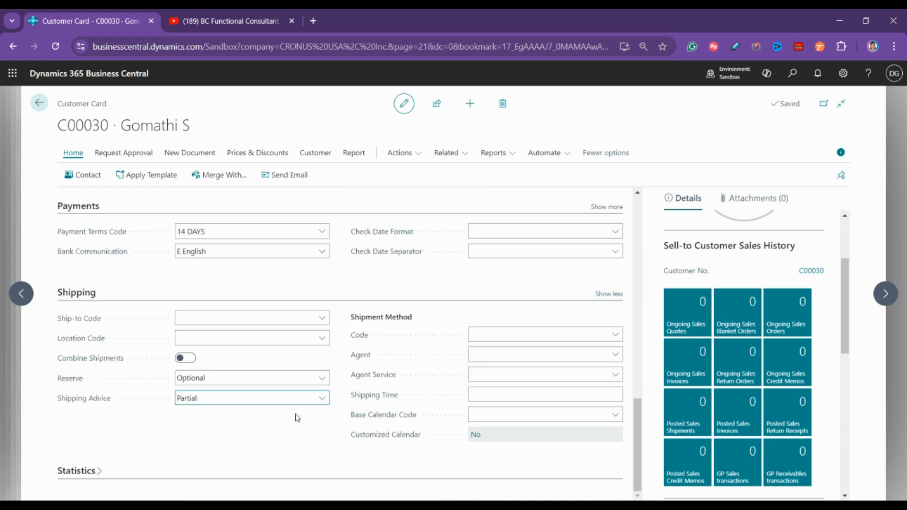
click(37, 109)
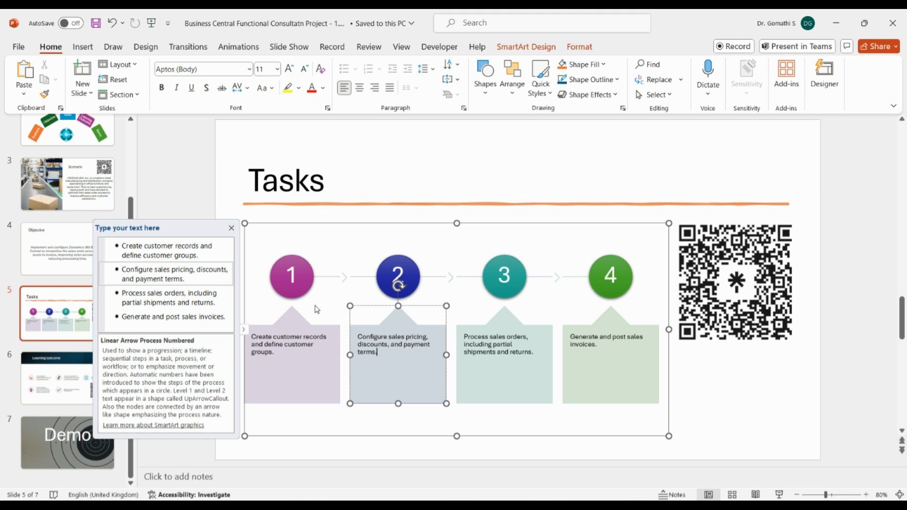
Switch to PowerPoint, review the Tasks slide as a slide show, and return to the Business Central Customers list
click(471, 237)
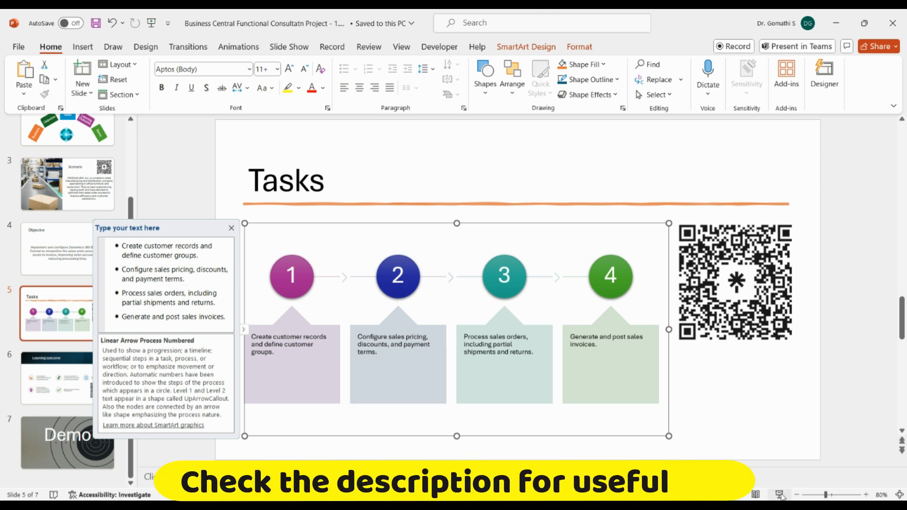
key(shift+F5)
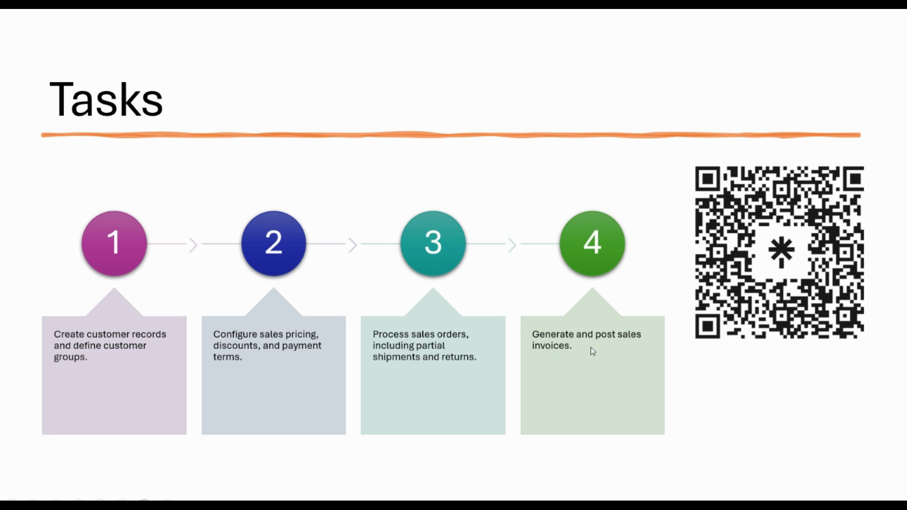
key(Escape)
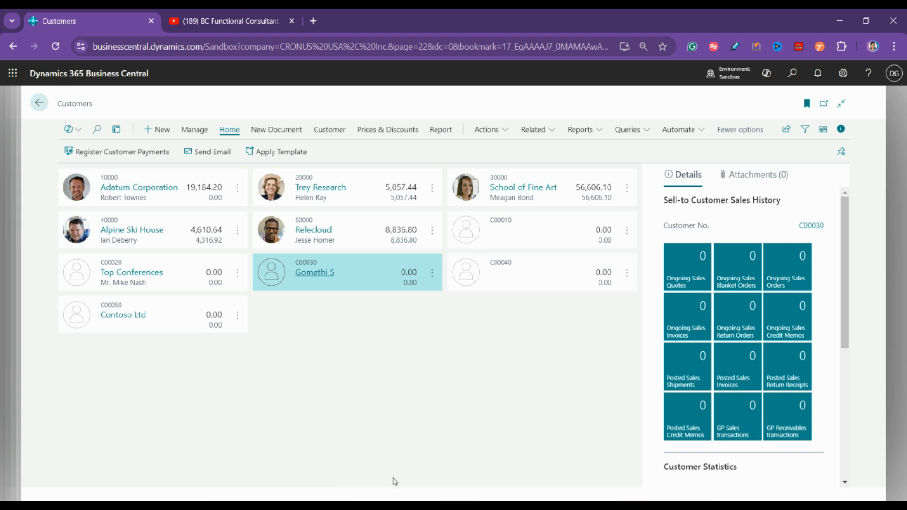
Switch to the other Chrome window and view the YouTube playlists, Topmate services, Beacons store and learnwithgoms.com pages
click(342, 458)
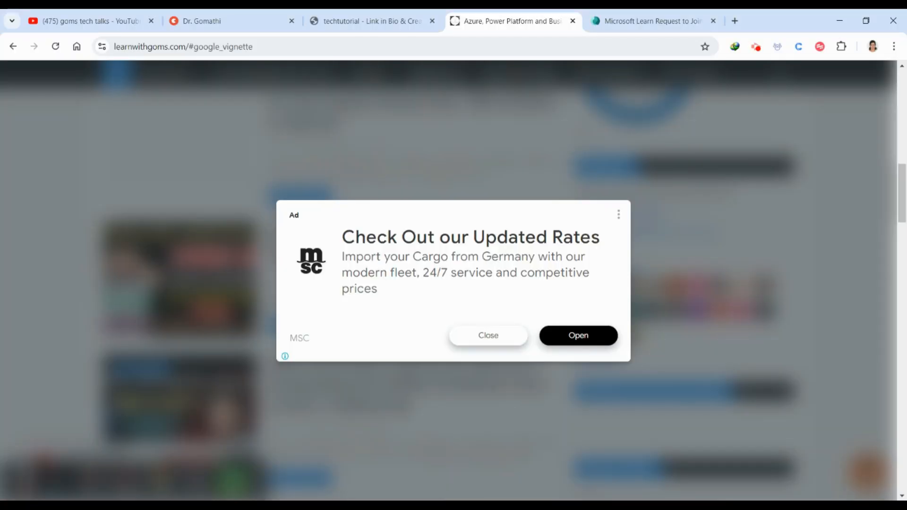
click(93, 15)
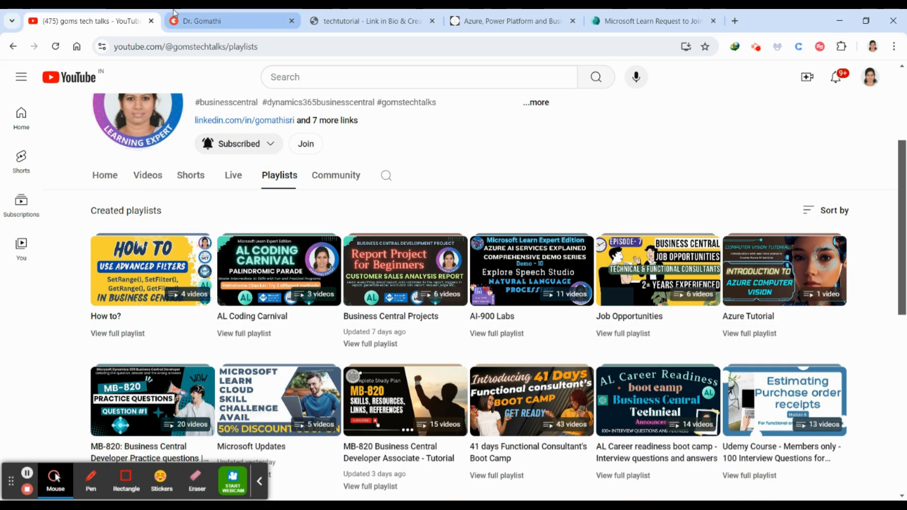
click(212, 19)
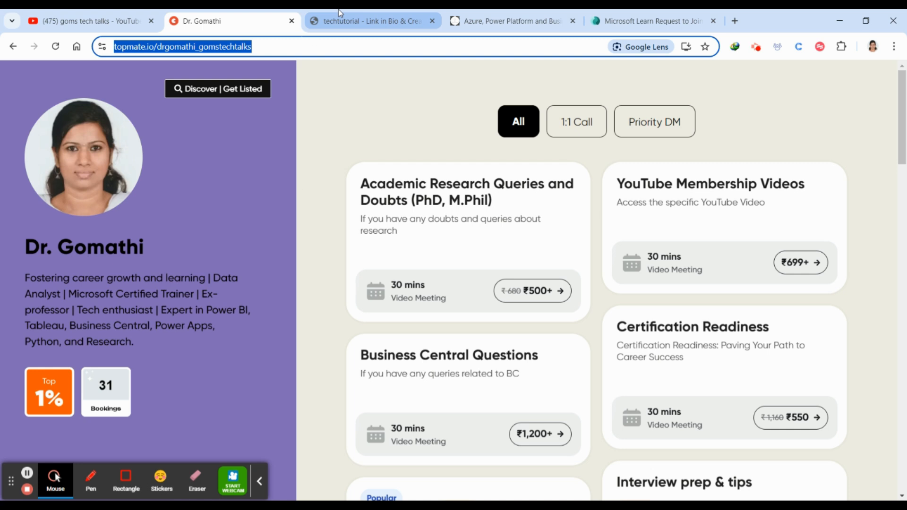
click(339, 14)
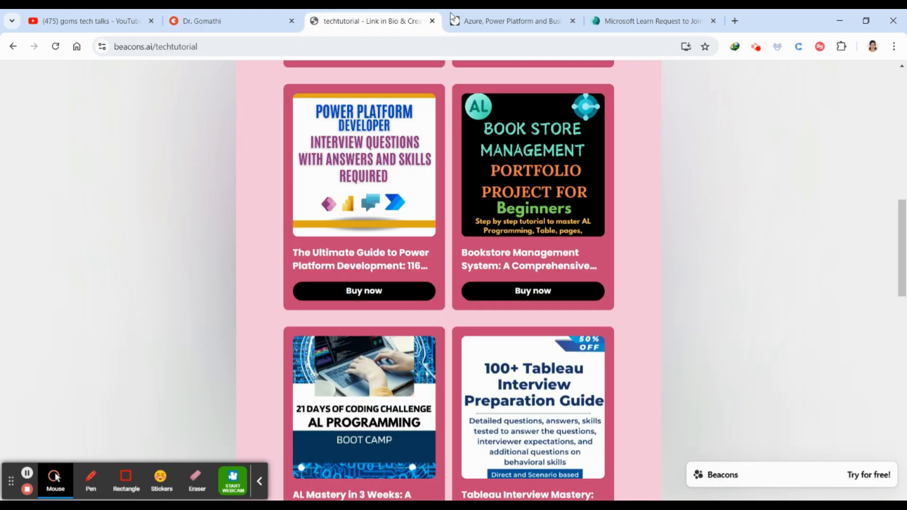
click(481, 14)
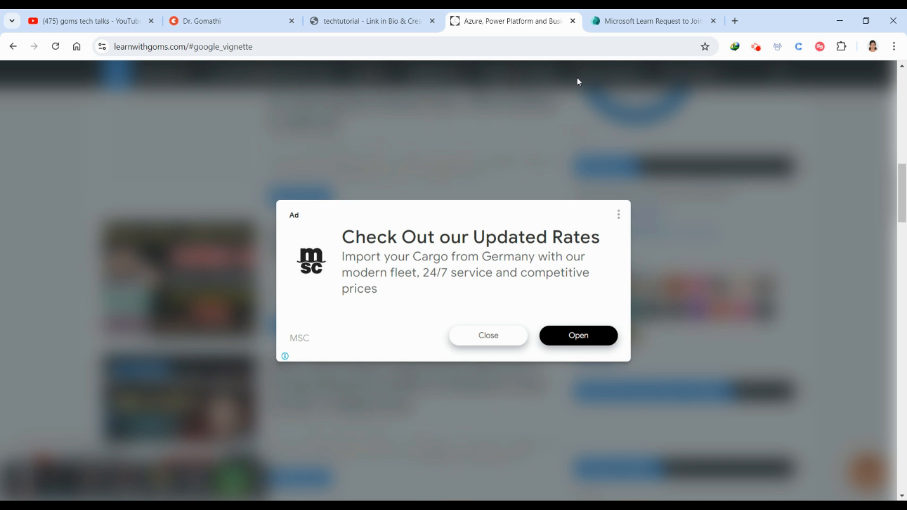
Open the Microsoft Learn Request to Join Learning Room form and look through the questions on its first page
click(639, 21)
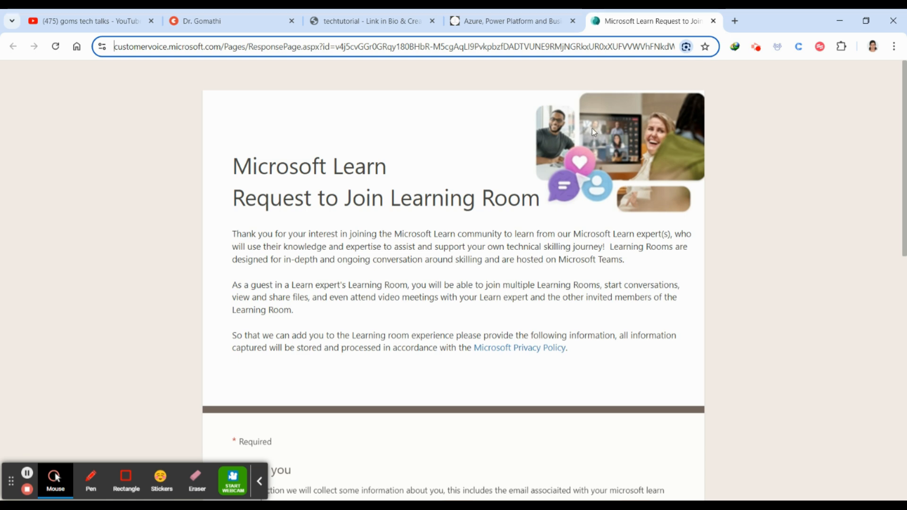
scroll(634, 280, down, 10)
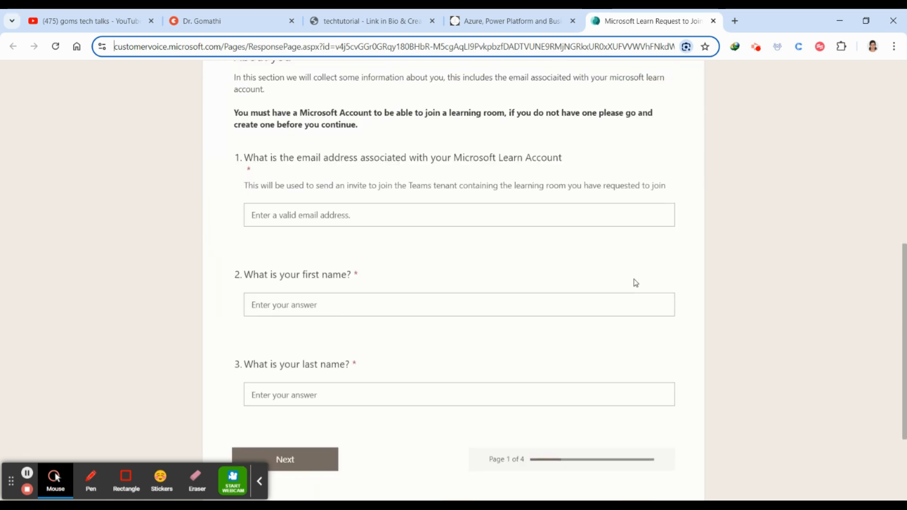
scroll(625, 274, up, 6)
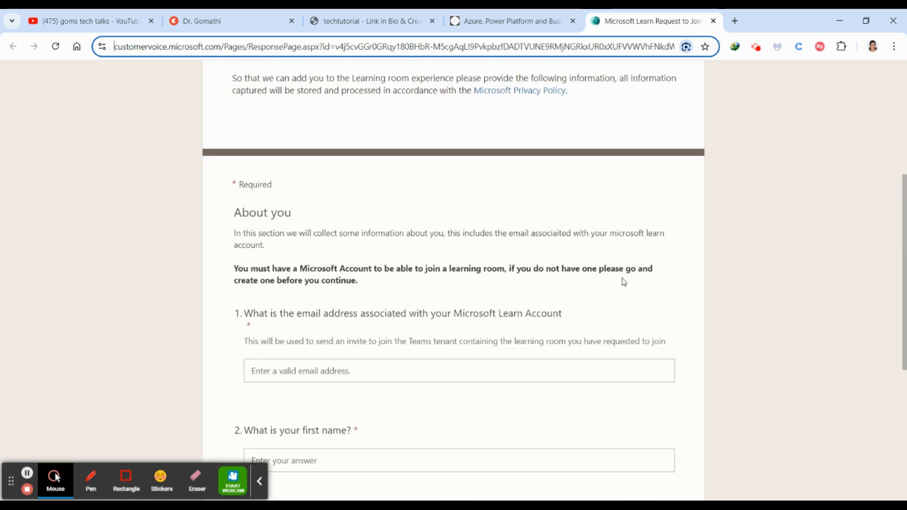
scroll(624, 282, down, 6)
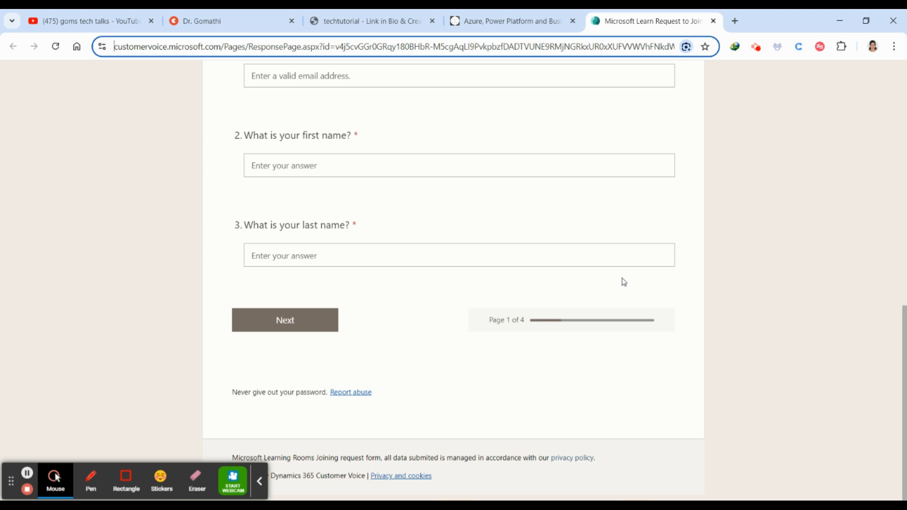